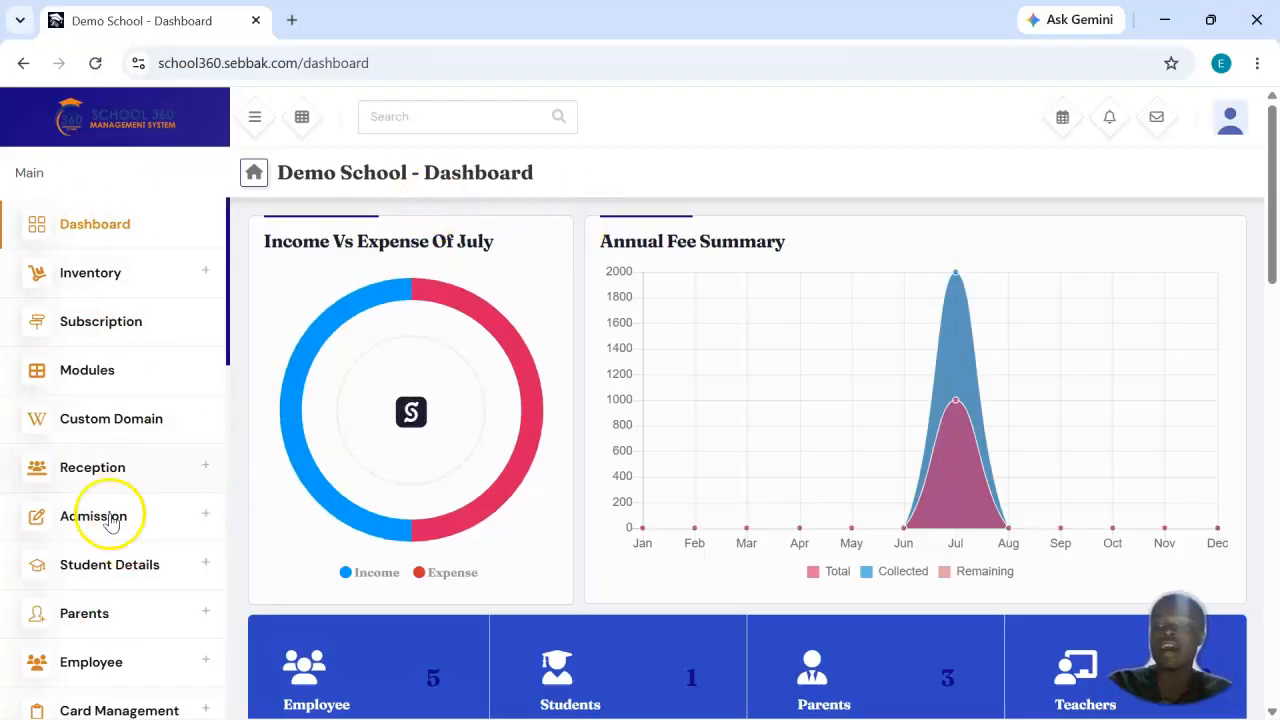
# Step: Open the Control Classes page in the Class & Section group of the Academic module
pyautogui.scroll(-5, 110, 525)
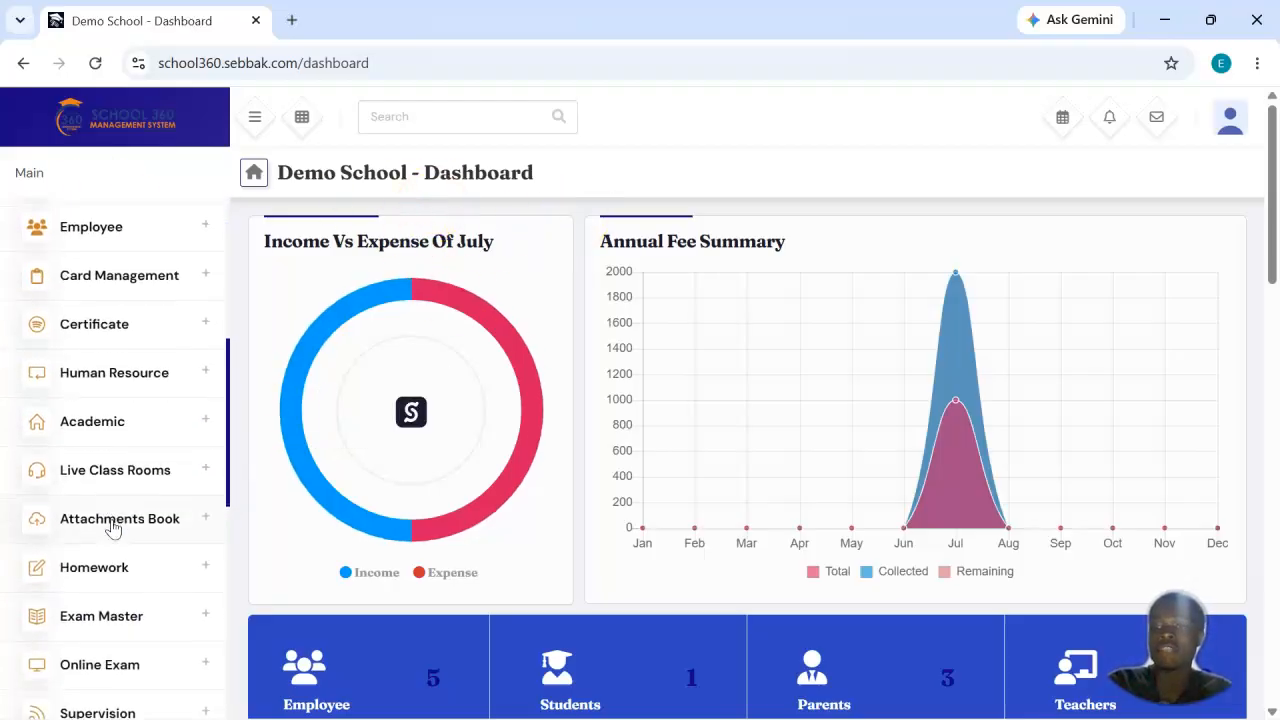
pyautogui.click(191, 428)
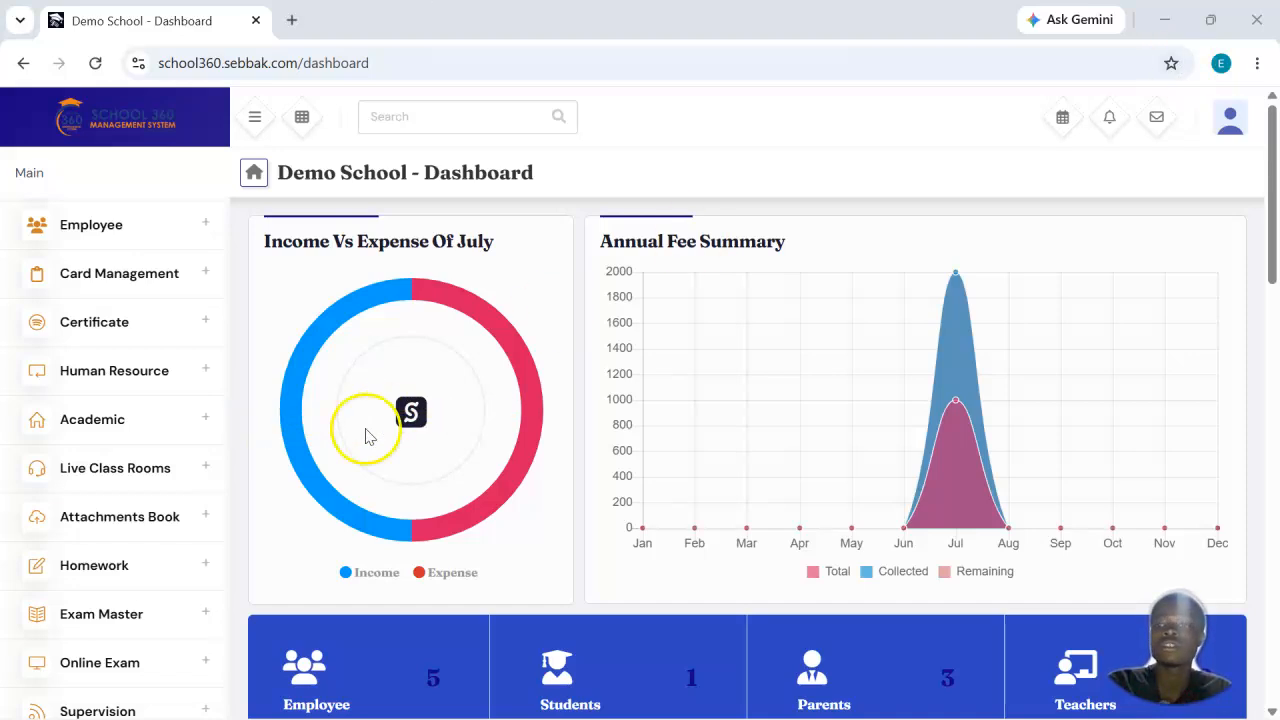
pyautogui.click(186, 428)
pyautogui.scroll(-3, 186, 428)
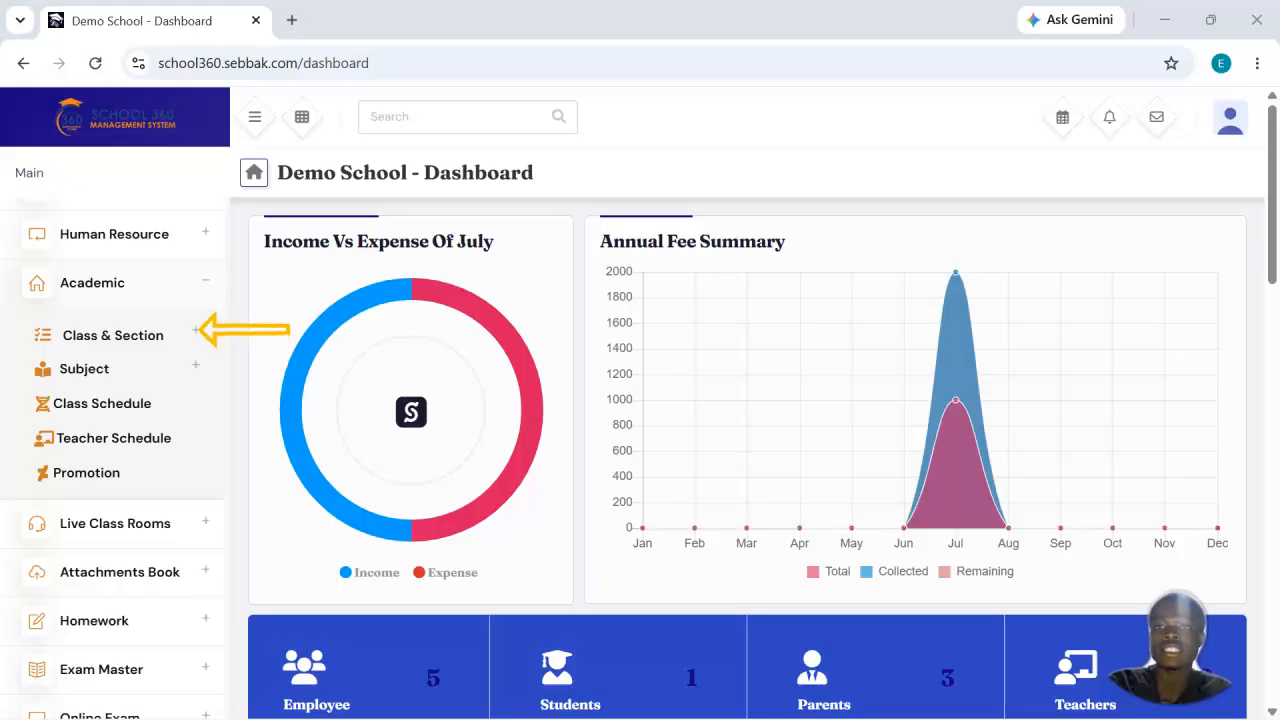
pyautogui.click(139, 325)
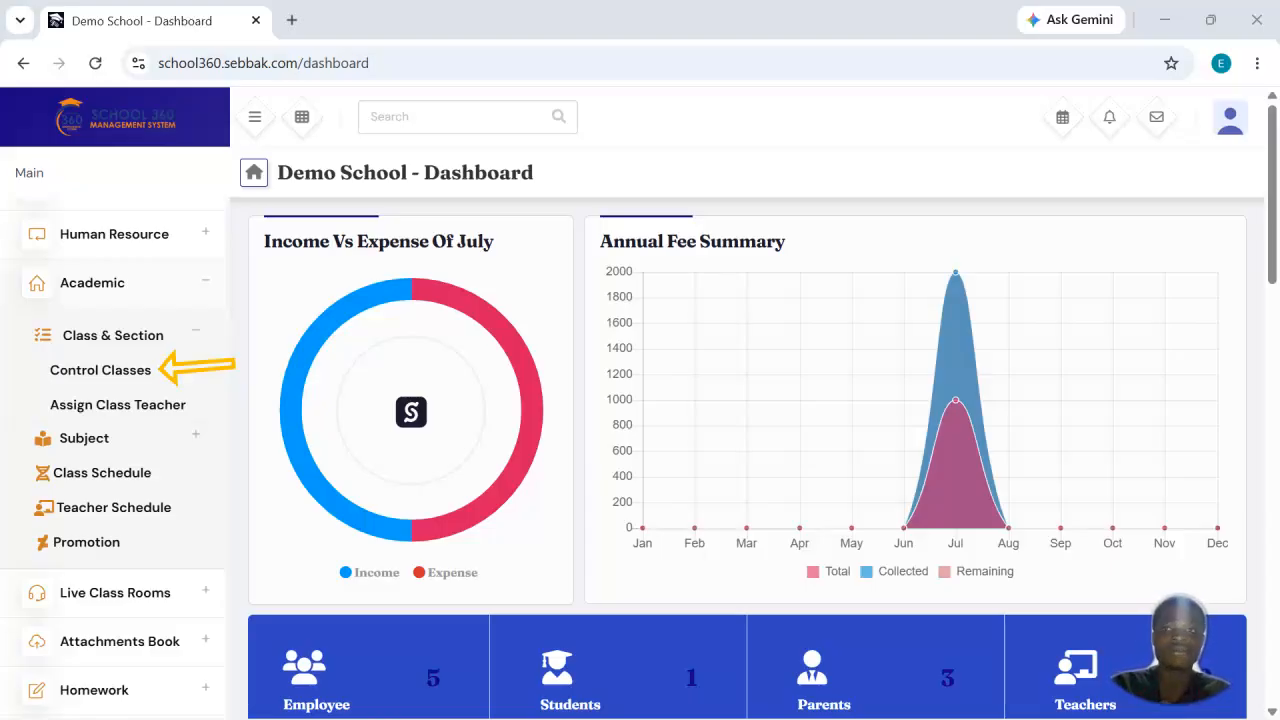
pyautogui.click(60, 372)
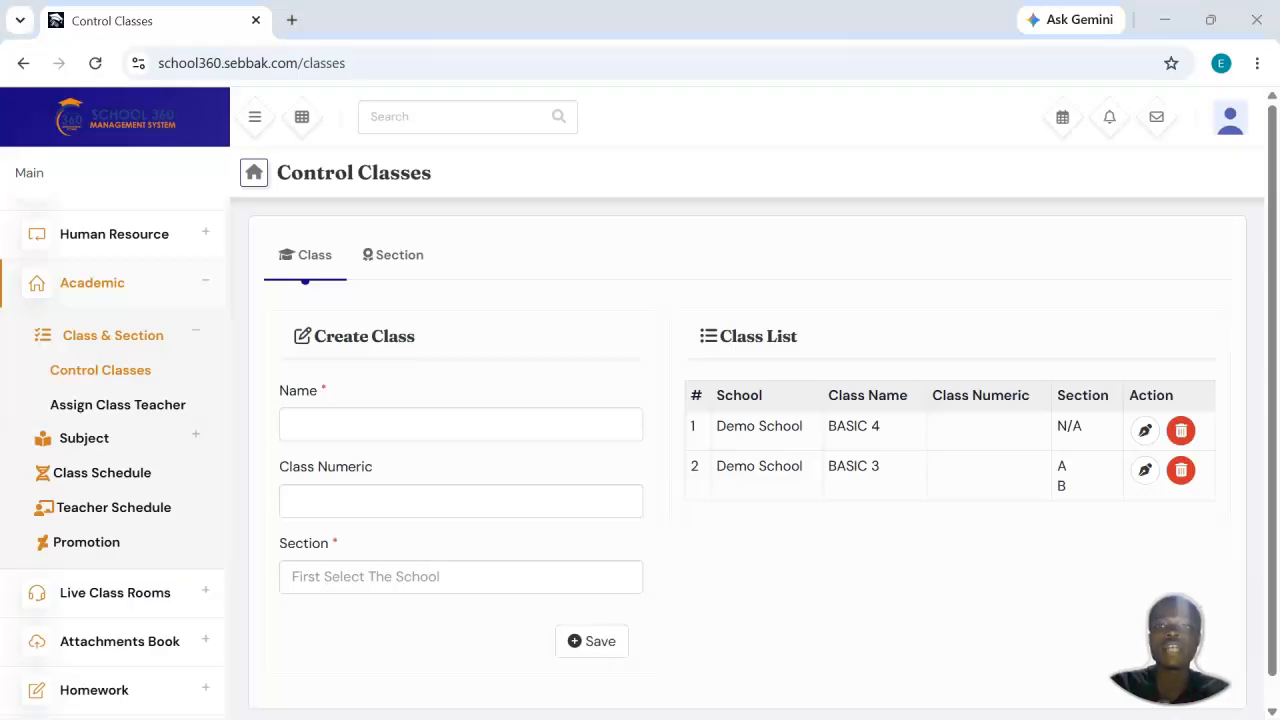
pyautogui.moveTo(336, 459); pyautogui.dragTo(306, 282)
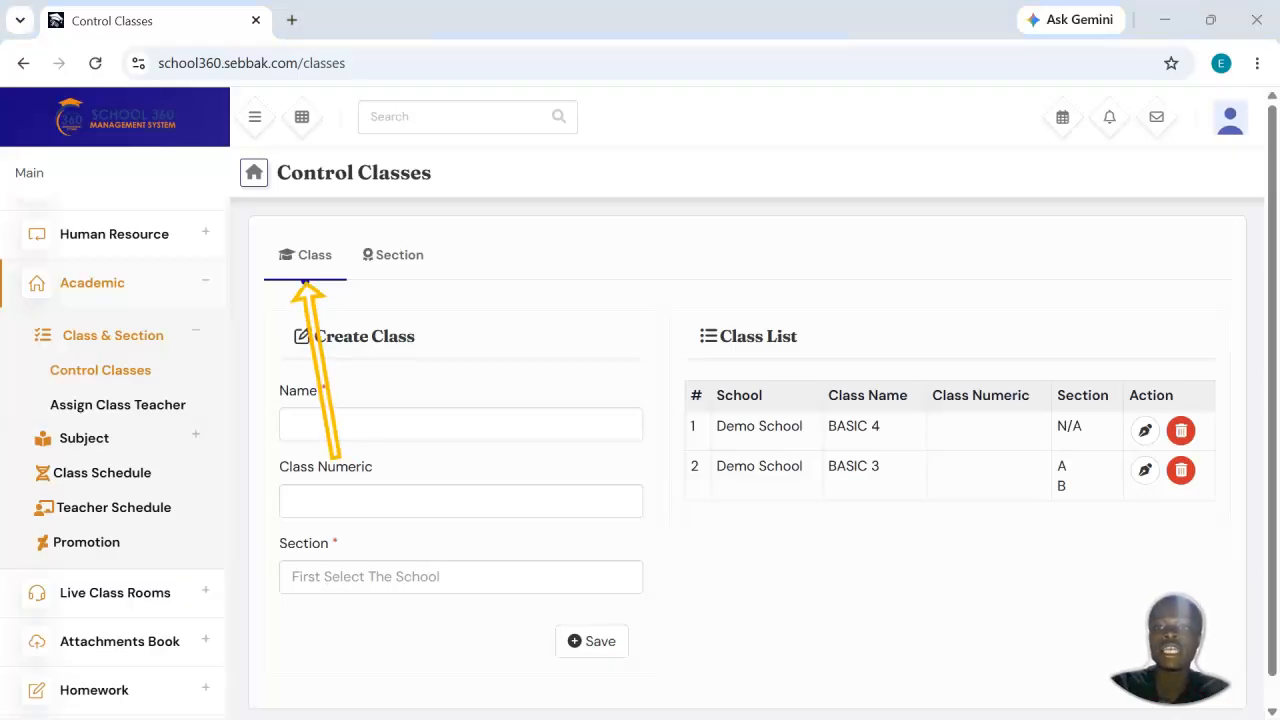
pyautogui.moveTo(518, 392); pyautogui.dragTo(401, 268)
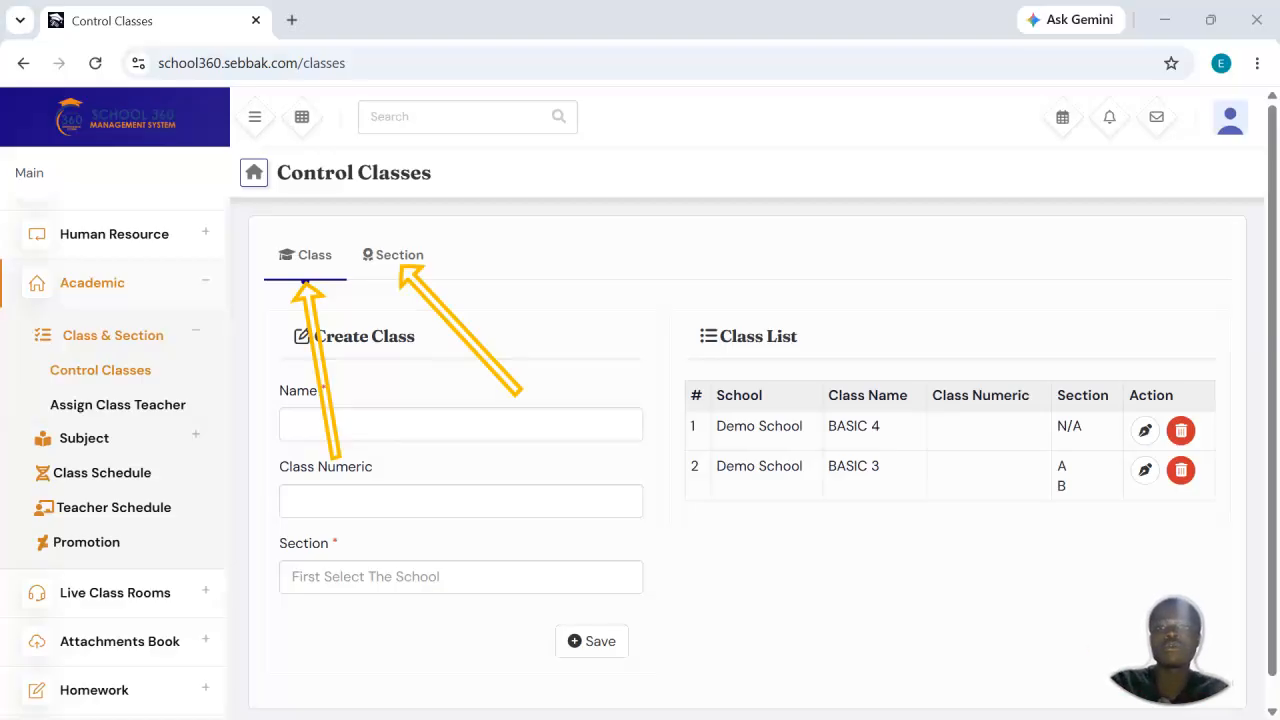
pyautogui.moveTo(505, 285); pyautogui.dragTo(406, 252)
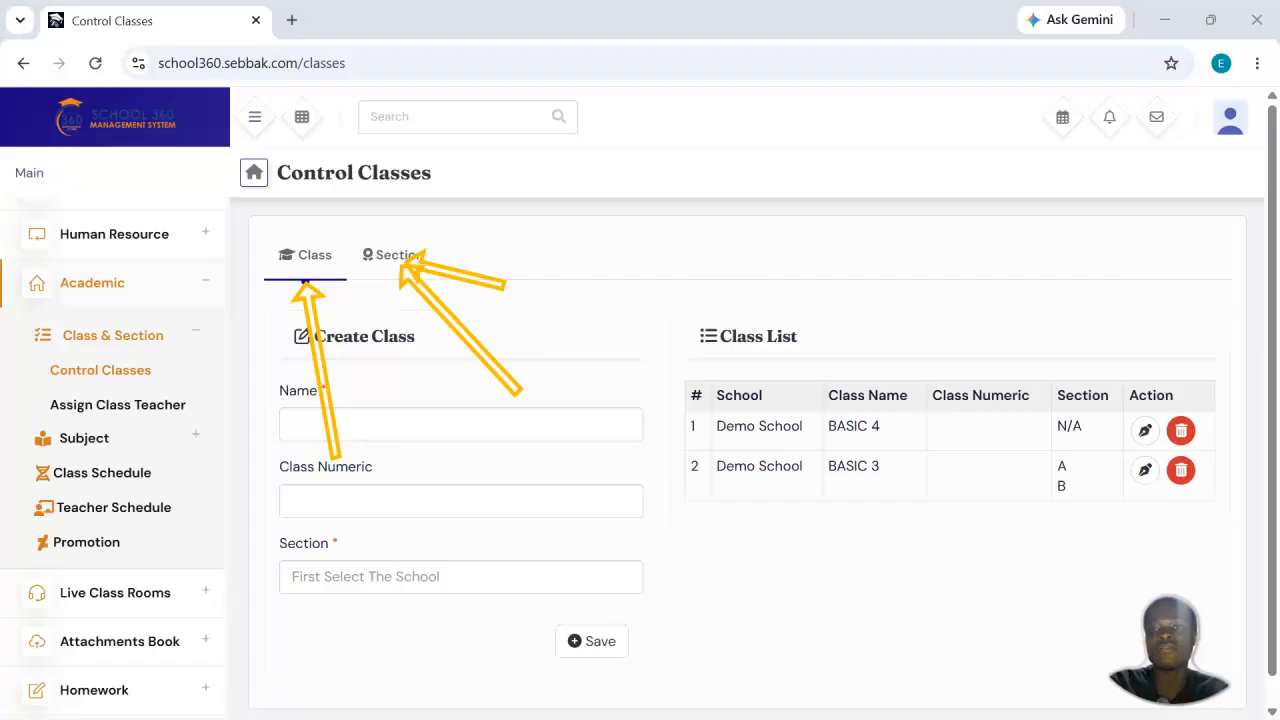
pyautogui.moveTo(287, 394); pyautogui.dragTo(307, 290)
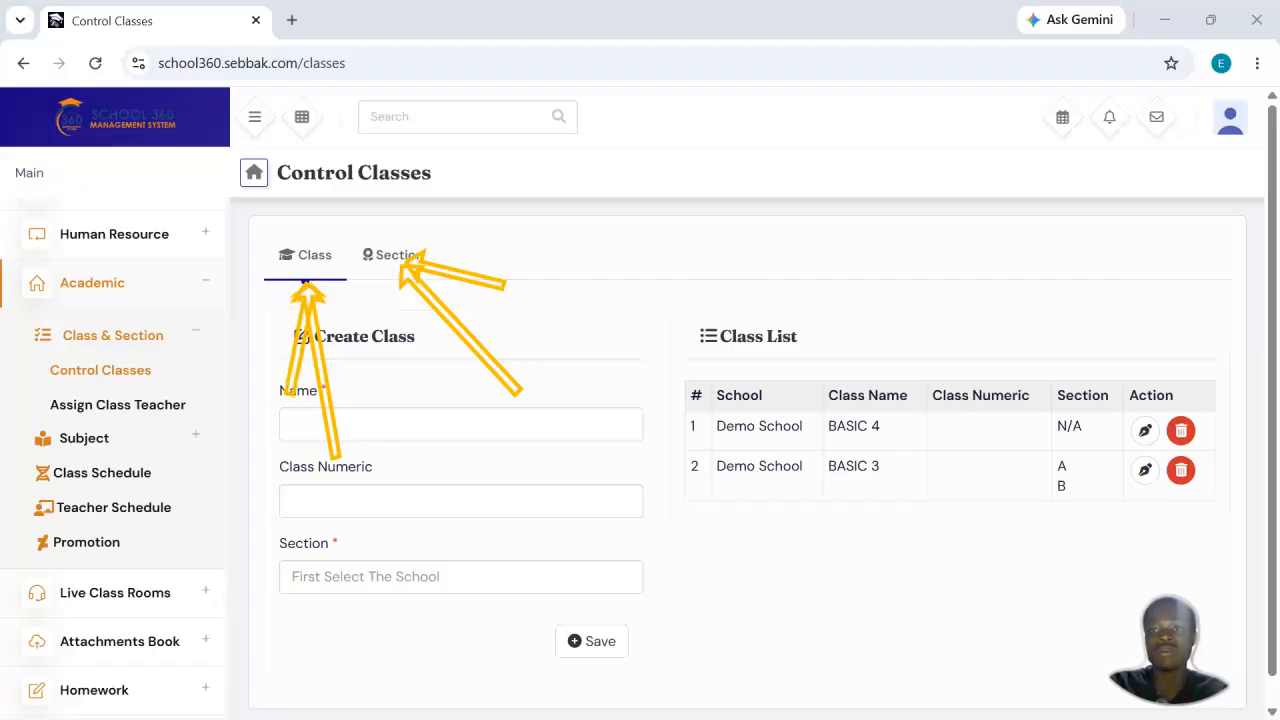
pyautogui.moveTo(429, 318)
pyautogui.mouseDown()
pyautogui.moveTo(420, 254)
pyautogui.moveTo(406, 264)
pyautogui.mouseUp()
pyautogui.moveTo(293, 410); pyautogui.dragTo(308, 290)
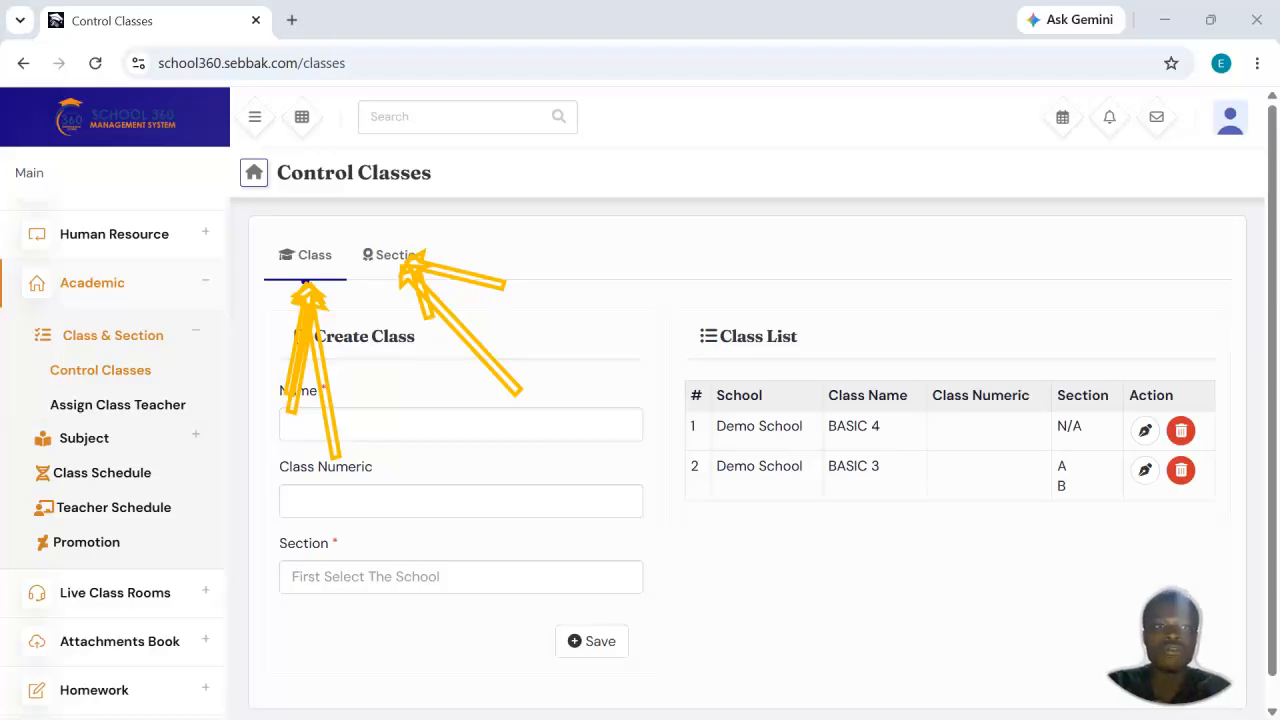
# Step: Open the section controls and delete sections A and B from the section list
pyautogui.click(398, 258)
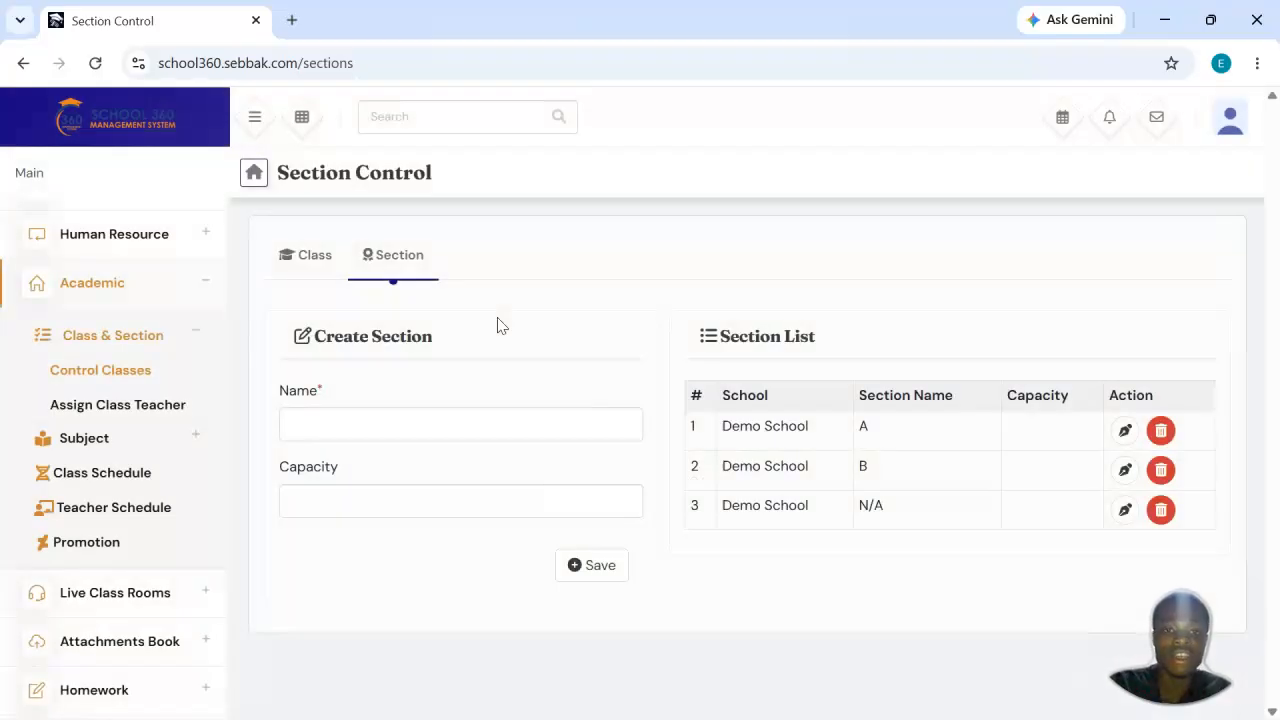
pyautogui.doubleClick(862, 428)
pyautogui.click(991, 251)
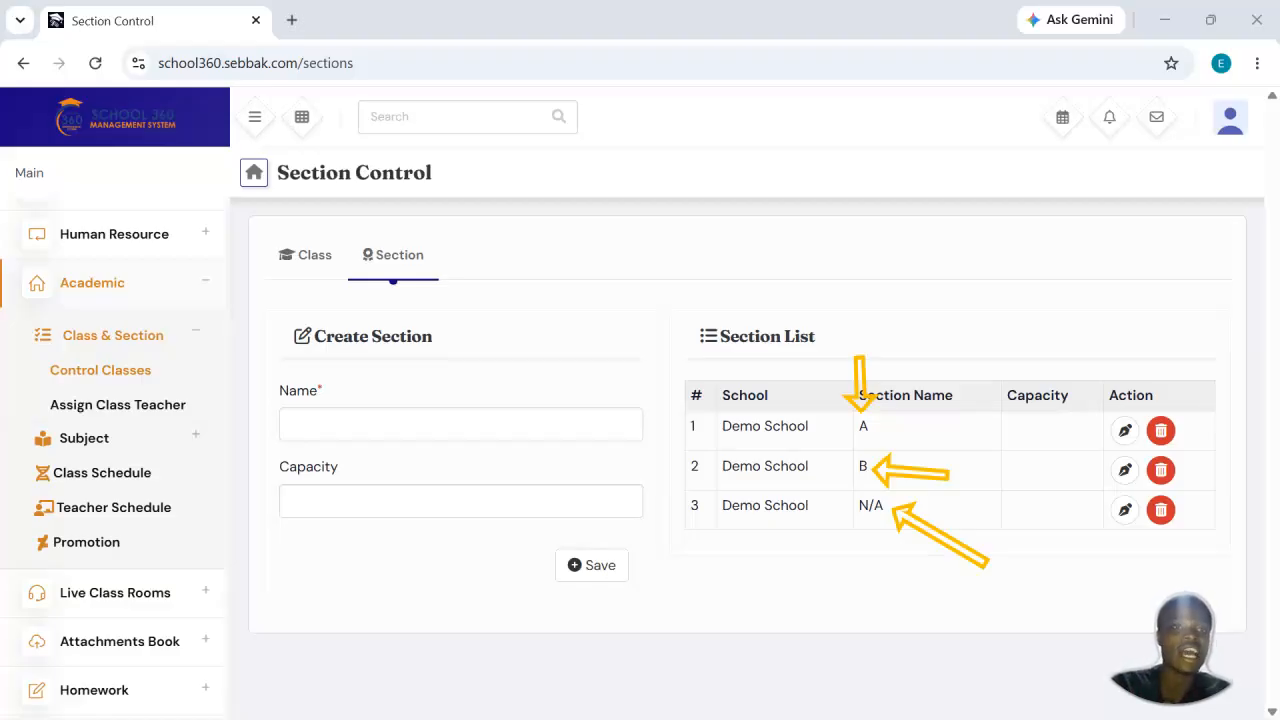
pyautogui.click(1160, 430)
pyautogui.click(746, 498)
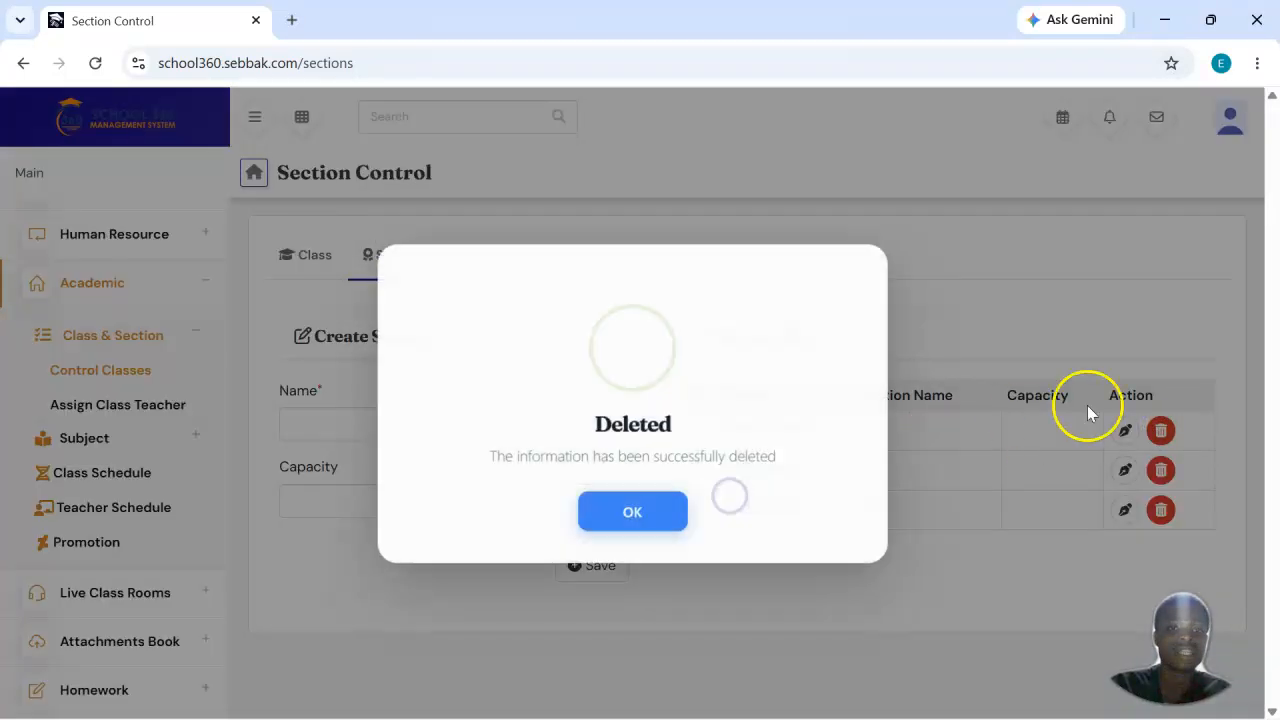
pyautogui.click(606, 514)
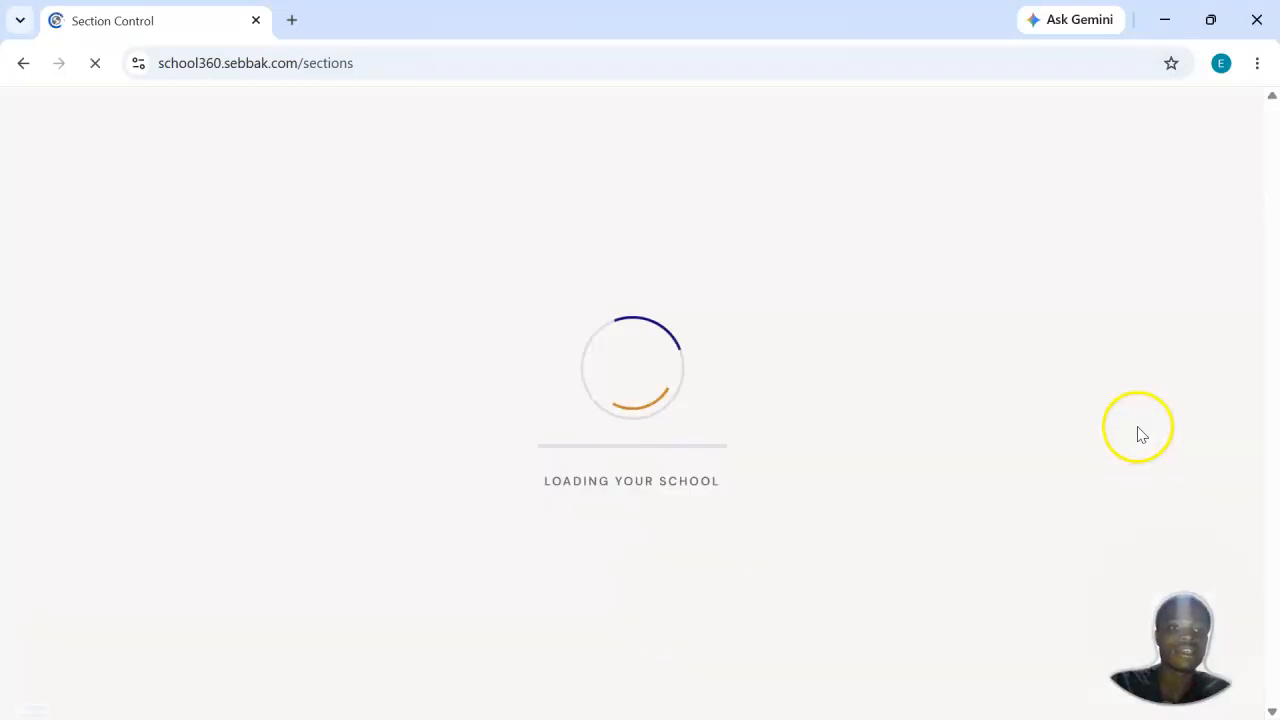
pyautogui.click(1160, 430)
pyautogui.click(733, 491)
pyautogui.click(628, 502)
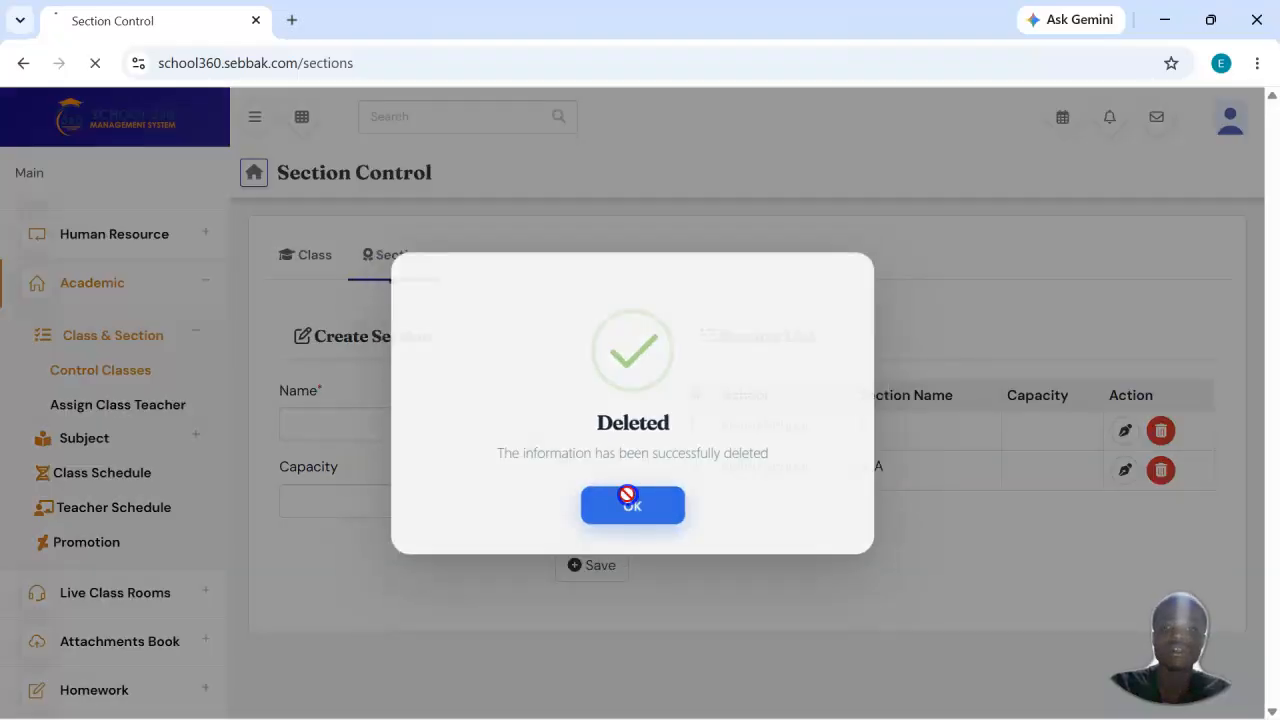
# Step: Create and save two sections named A and B, leaving their capacity blank
pyautogui.click(372, 426)
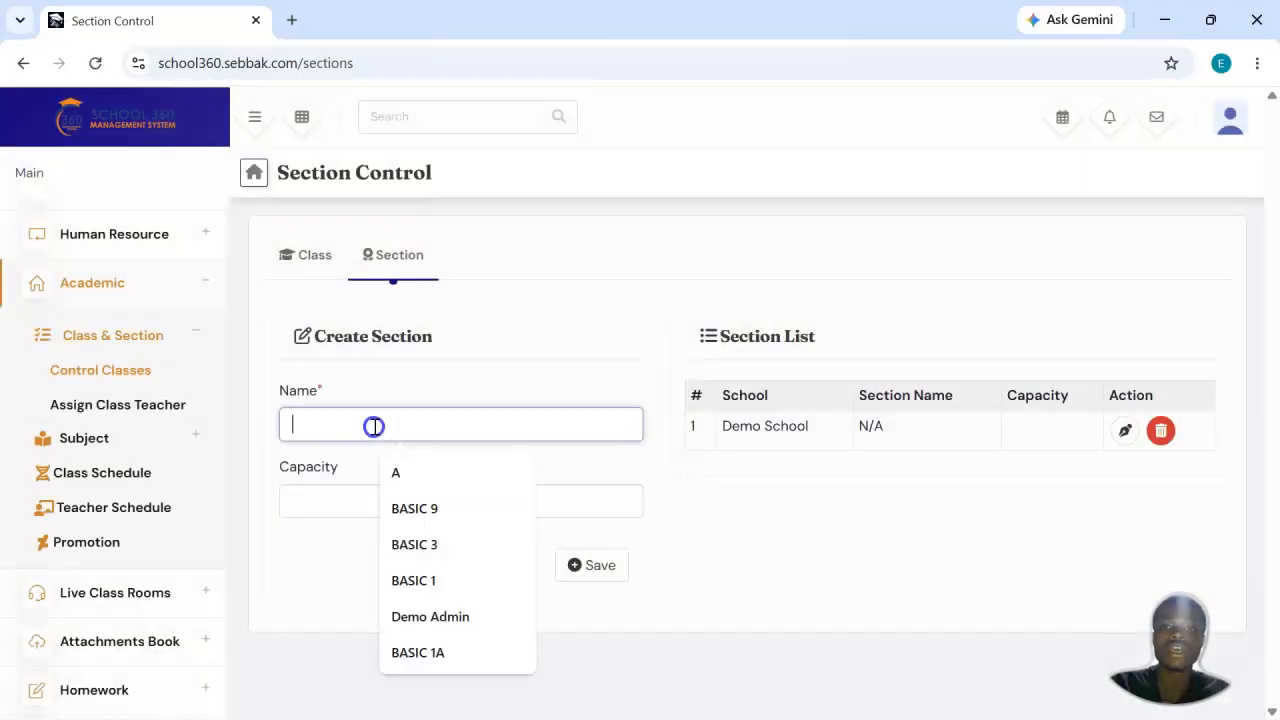
pyautogui.write('A')
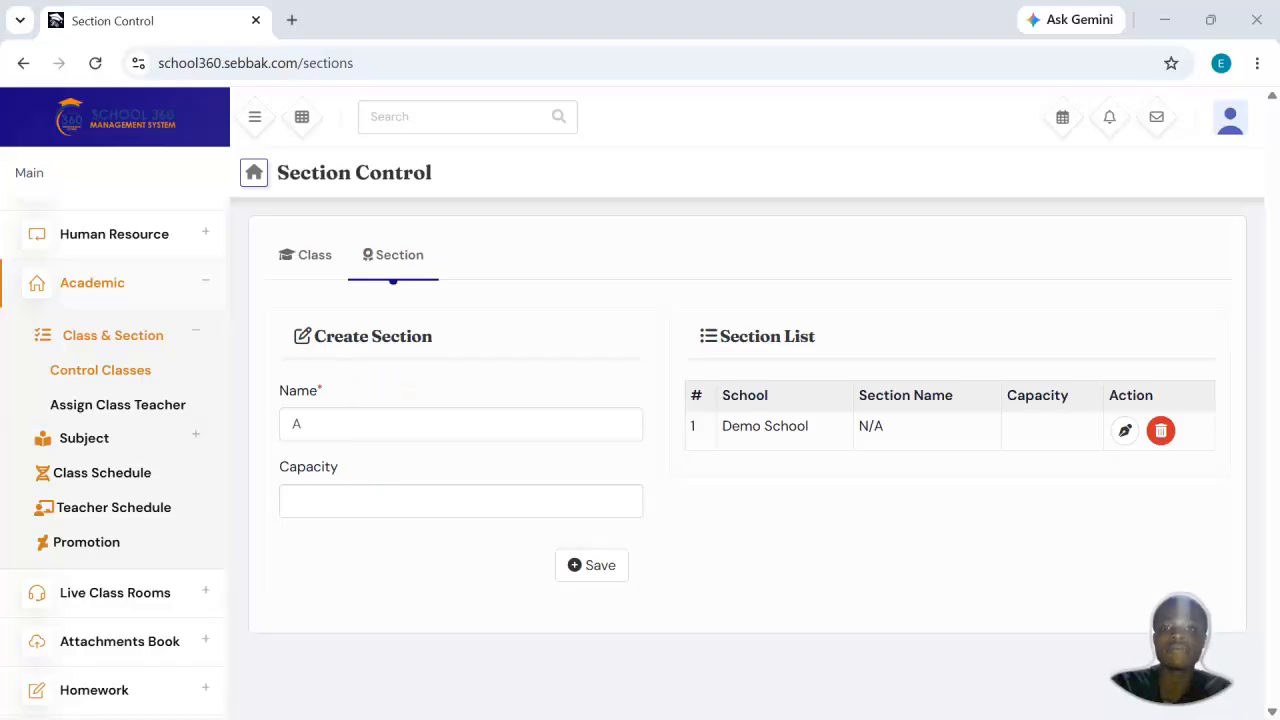
pyautogui.click(578, 564)
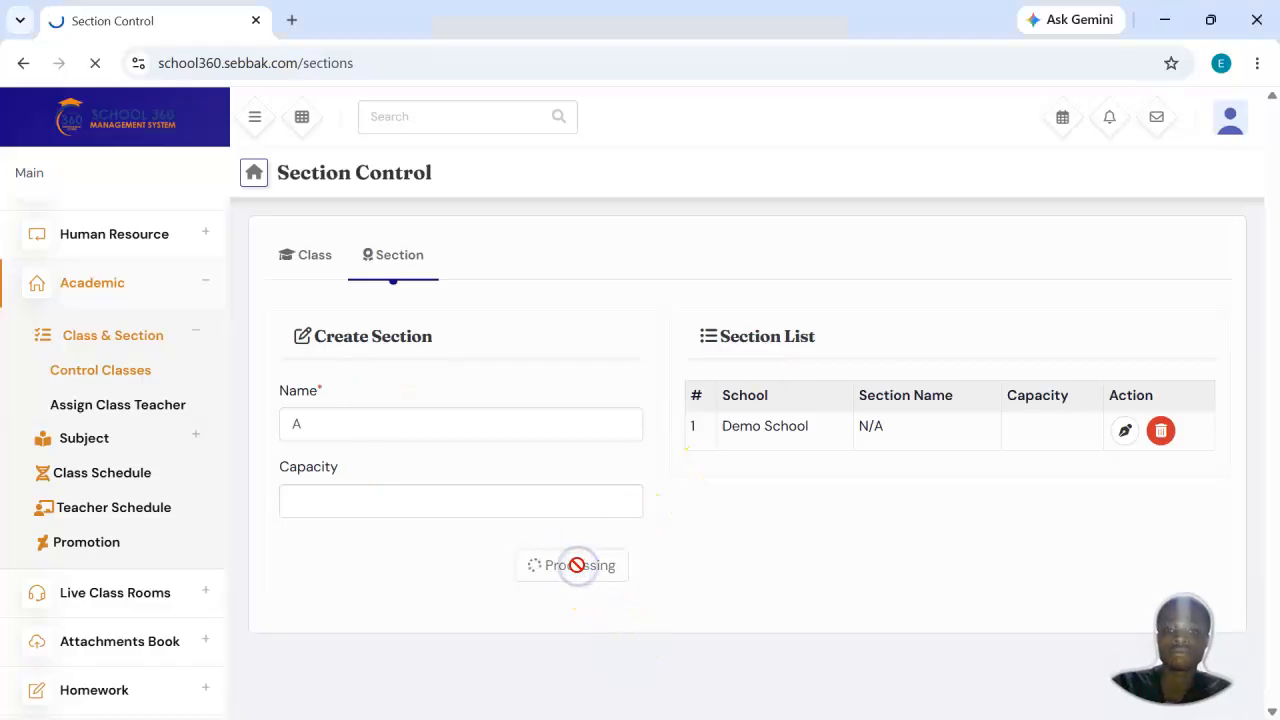
pyautogui.click(480, 425)
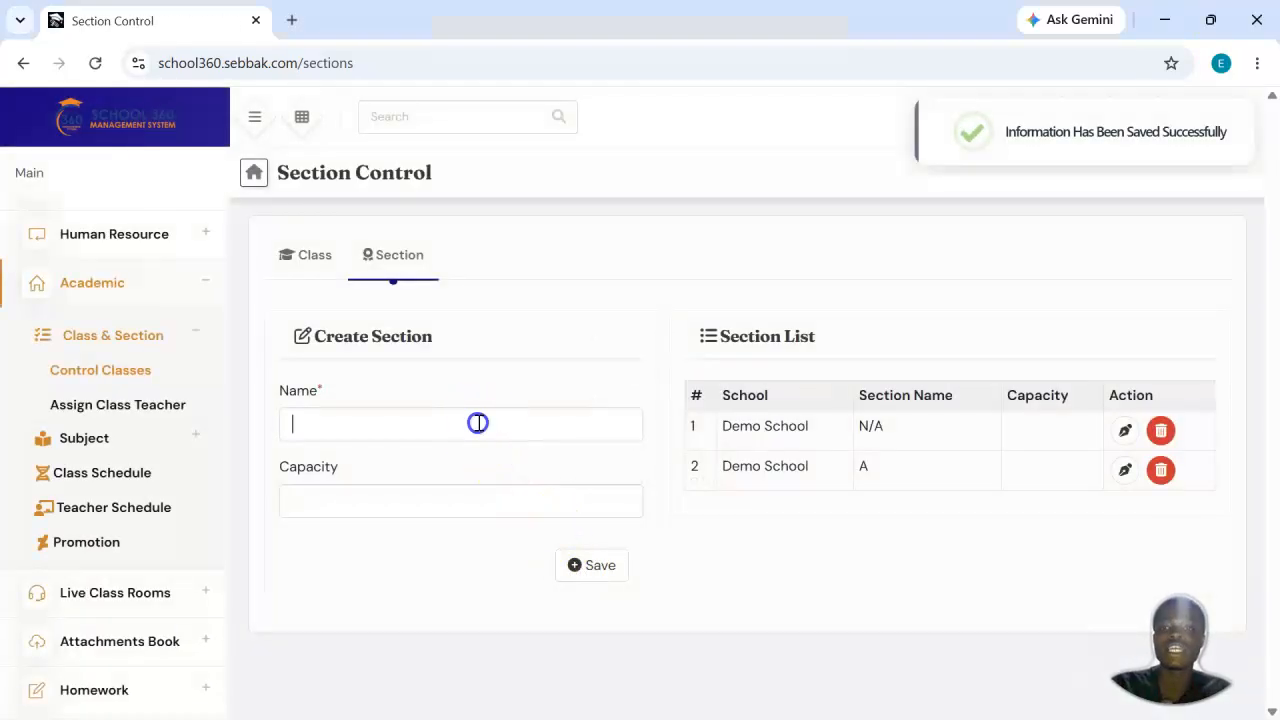
pyautogui.click(623, 507)
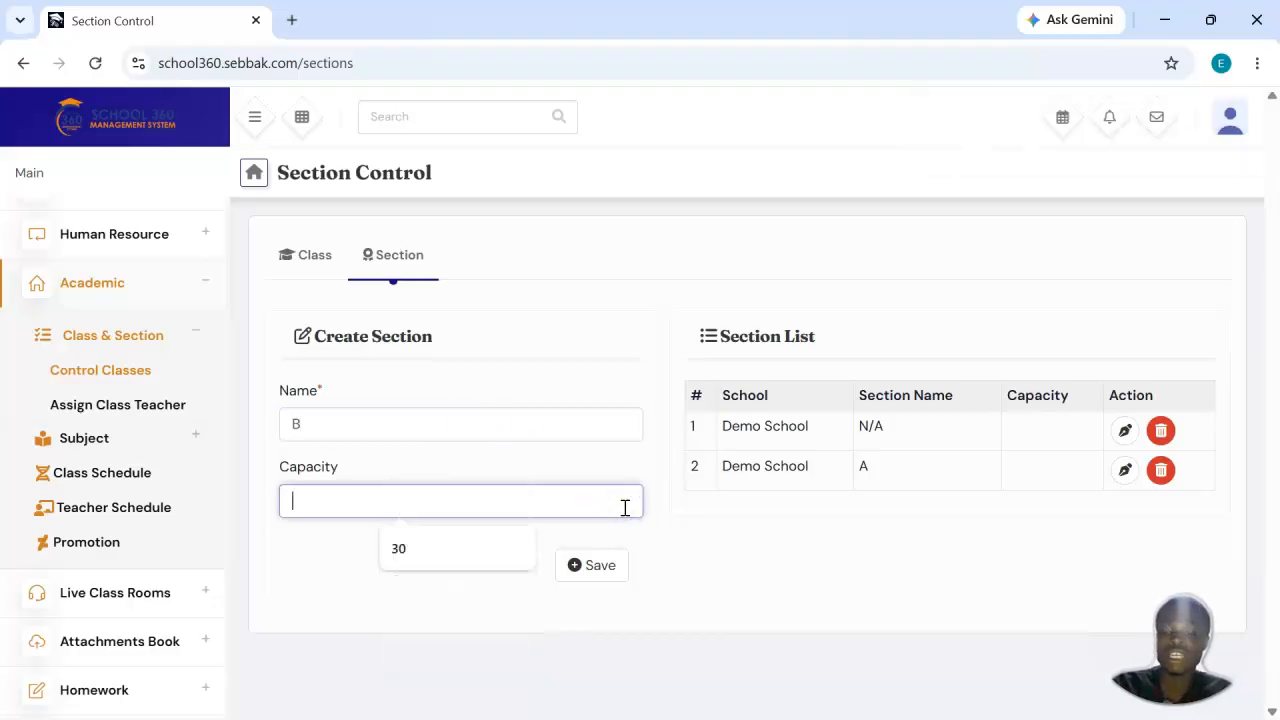
pyautogui.click(598, 576)
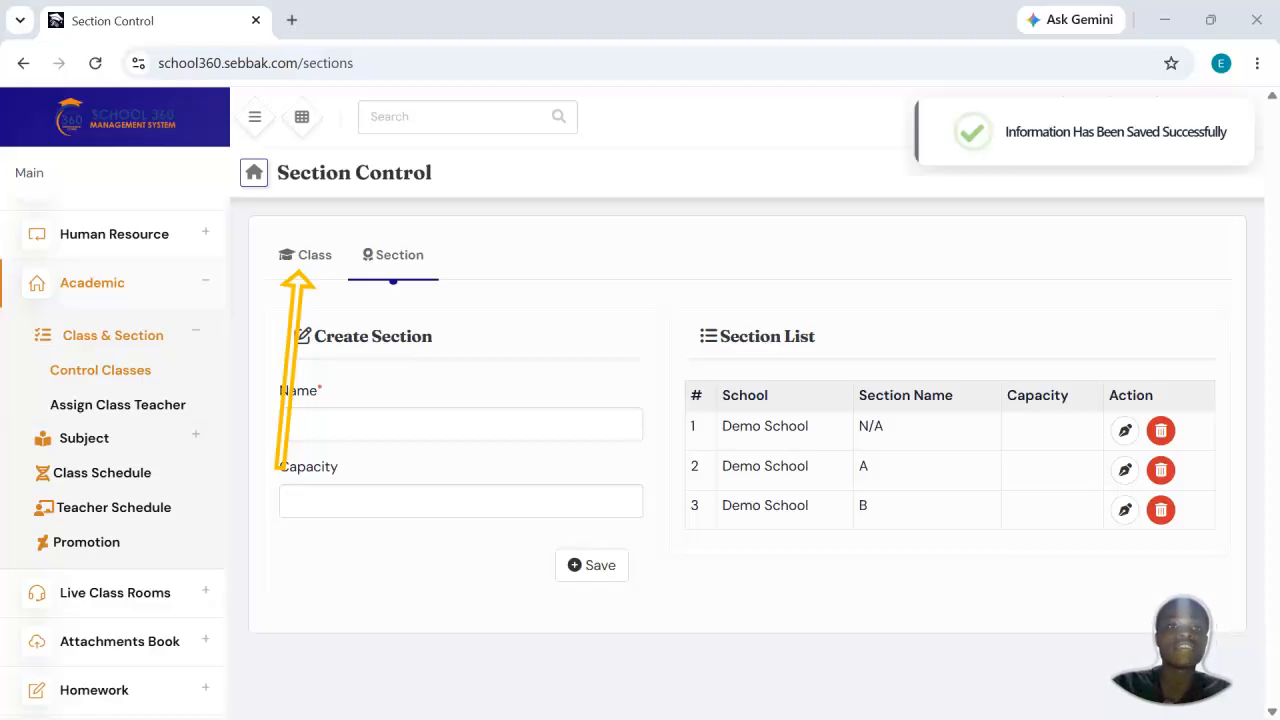
# Step: Return to the class controls and name the new class BASIC 8, leaving its class numeric blank
pyautogui.click(293, 282)
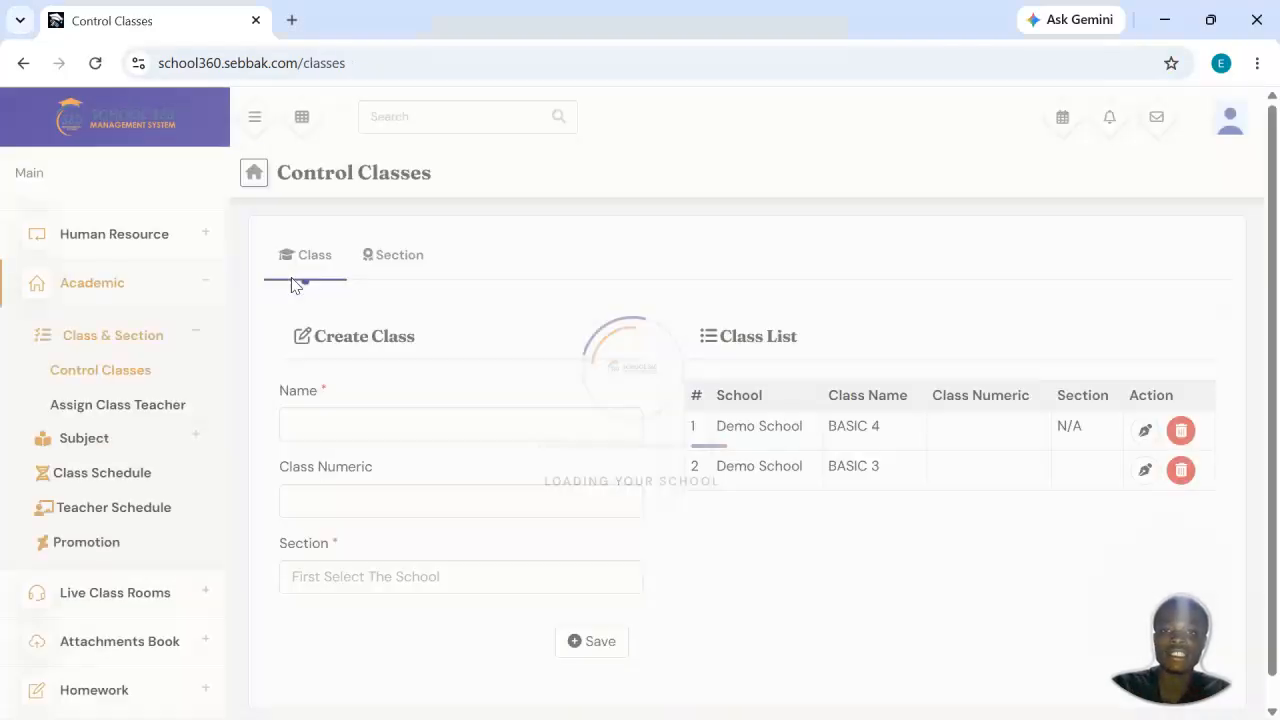
pyautogui.scroll(-1, 531, 365)
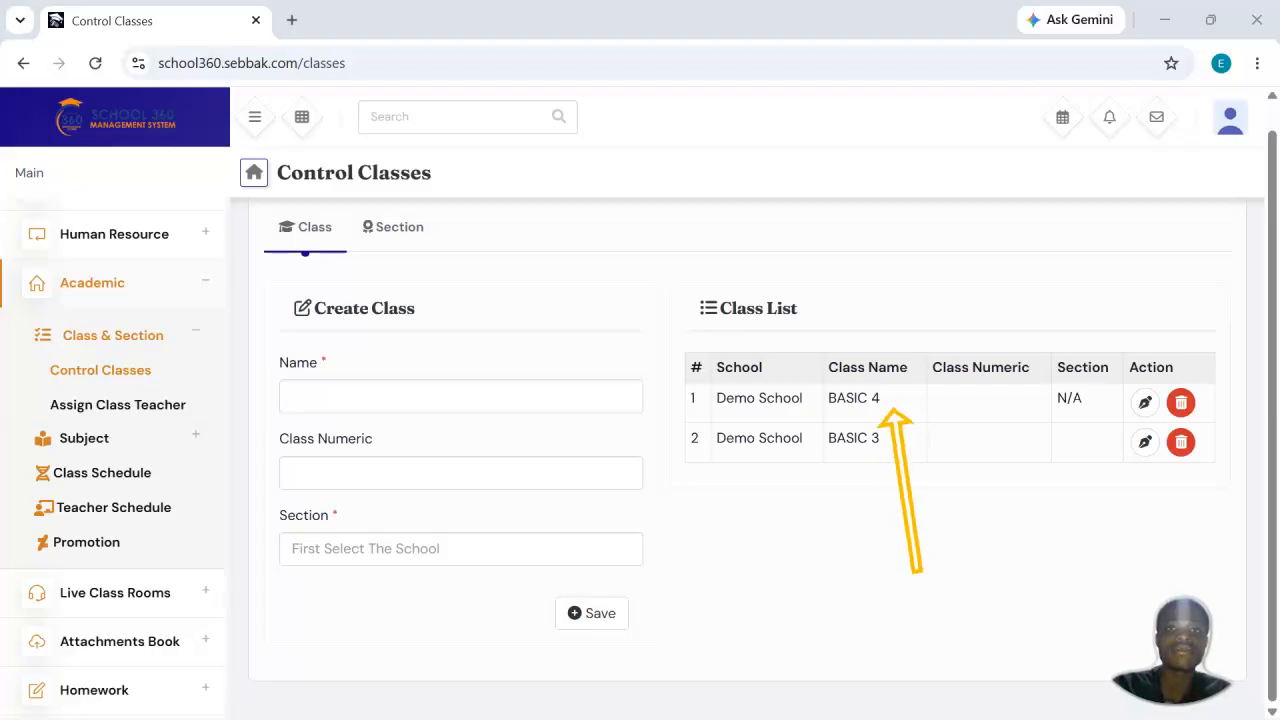
pyautogui.click(455, 394)
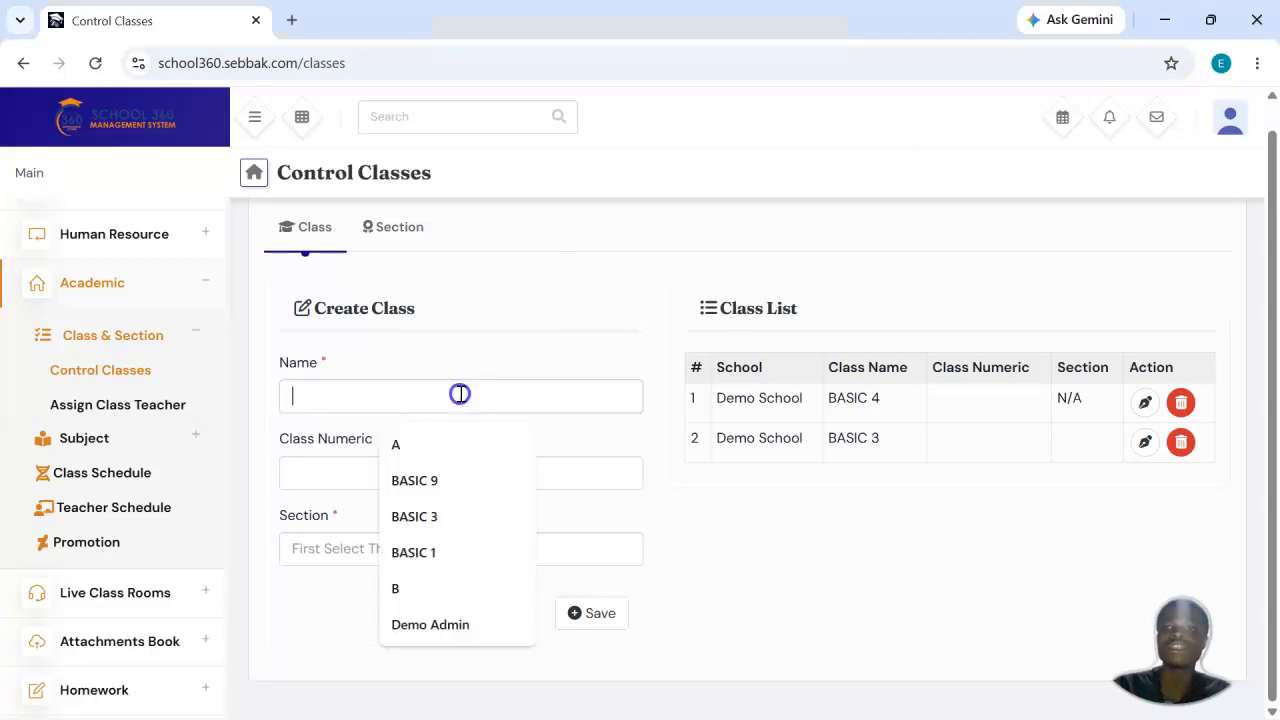
pyautogui.write('BA')
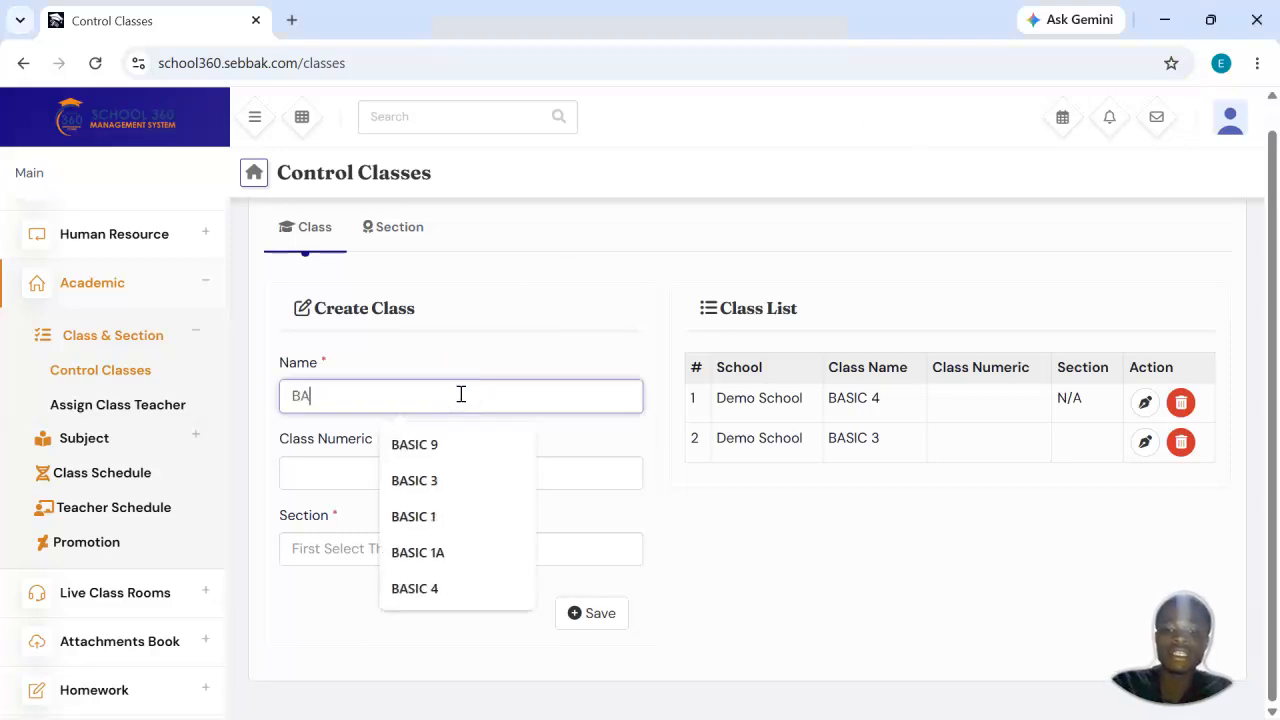
pyautogui.write('SIC 8')
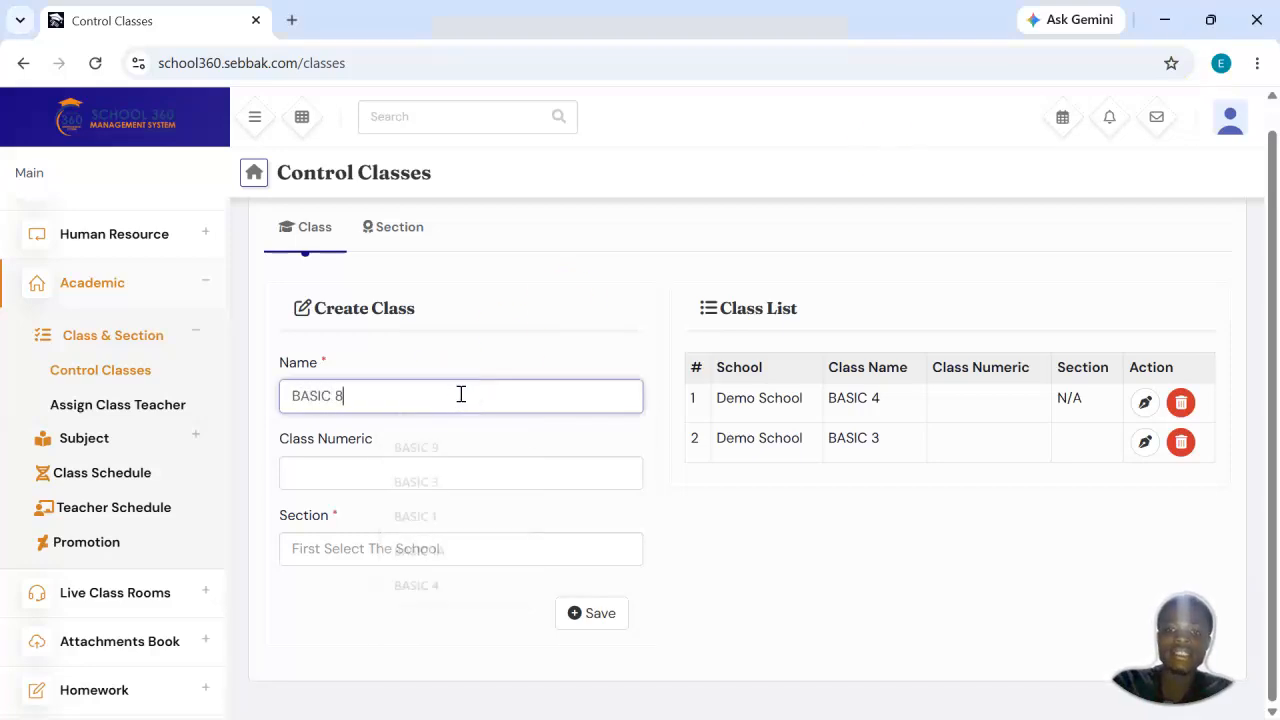
pyautogui.click(383, 471)
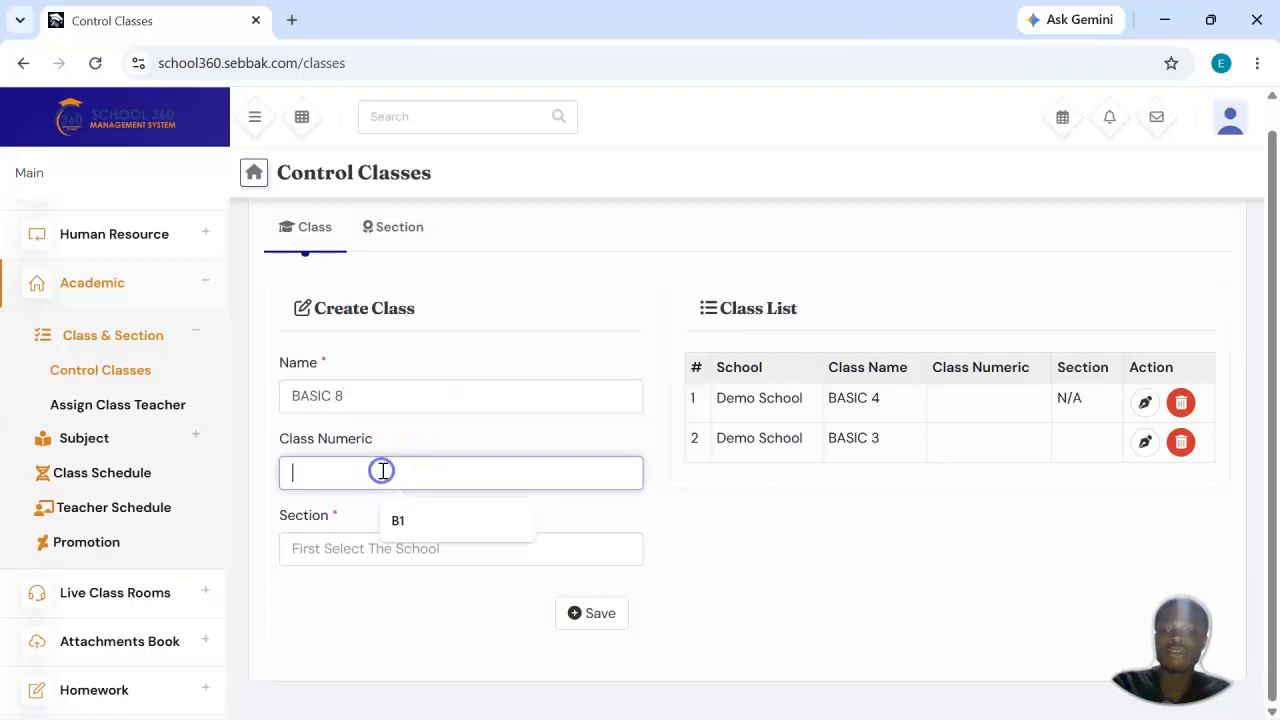
# Step: Select sections A and B for the new BASIC 8 class
pyautogui.click(335, 551)
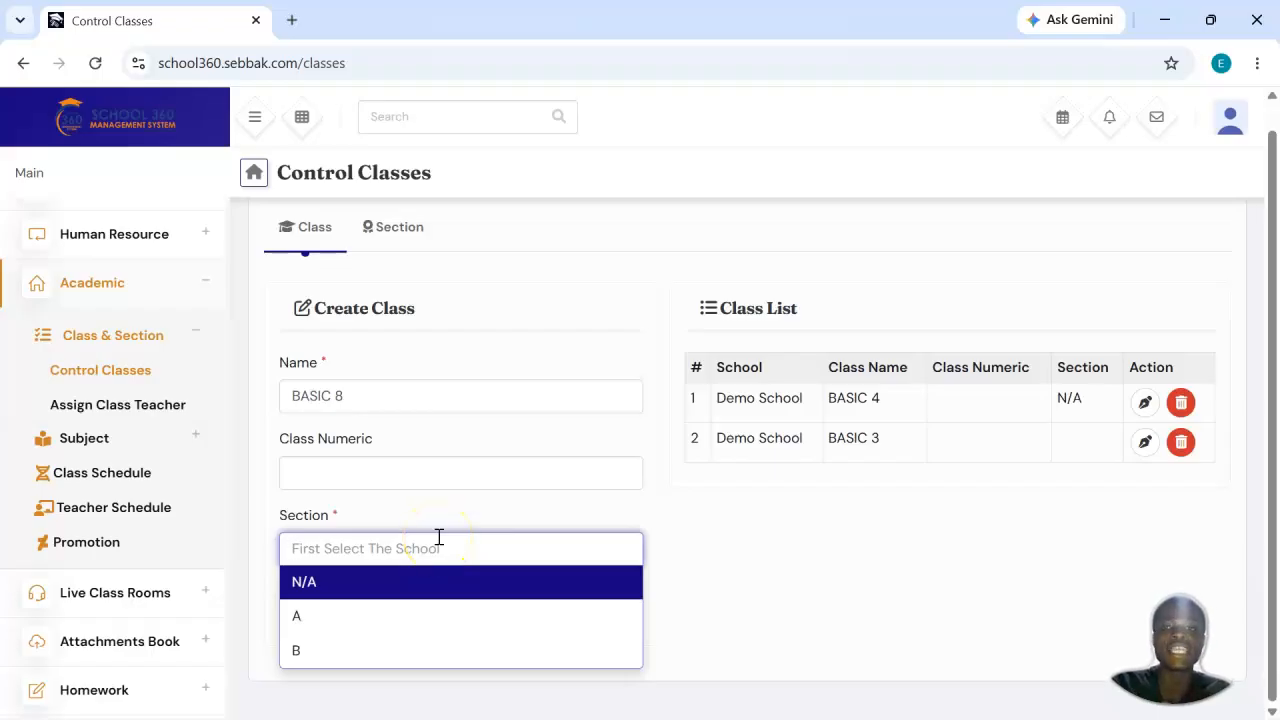
pyautogui.click(378, 614)
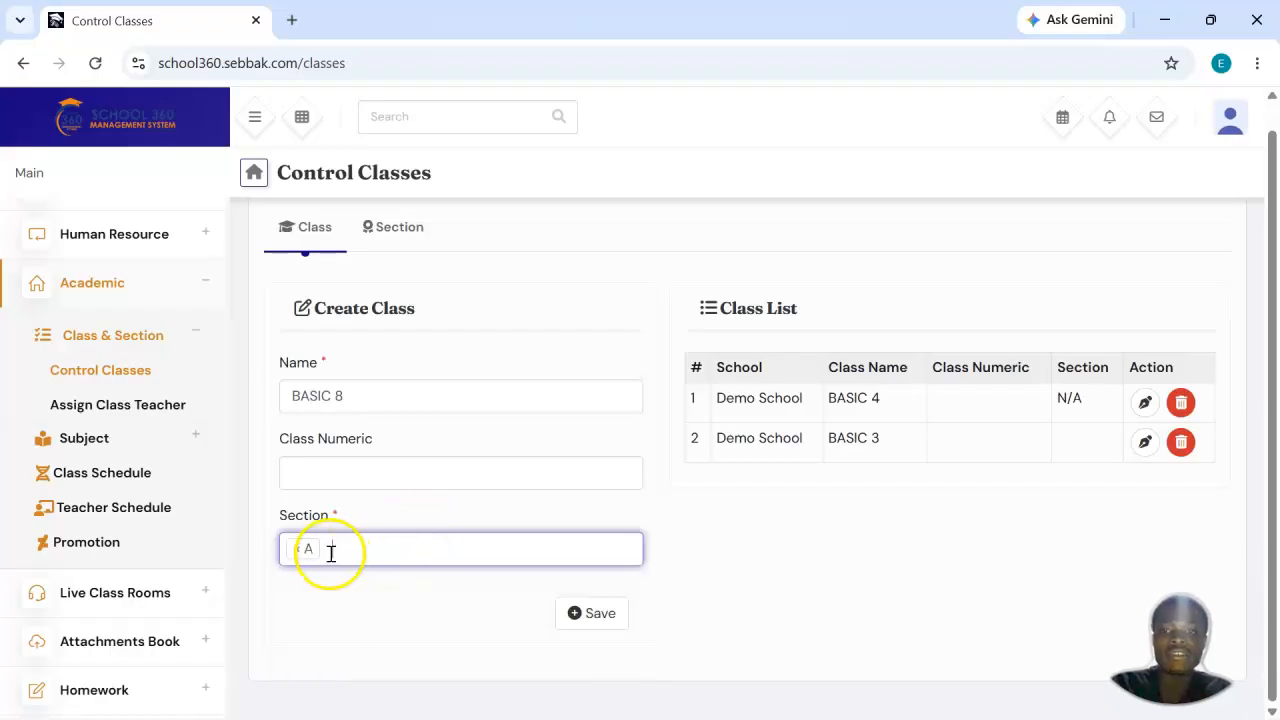
pyautogui.click(424, 550)
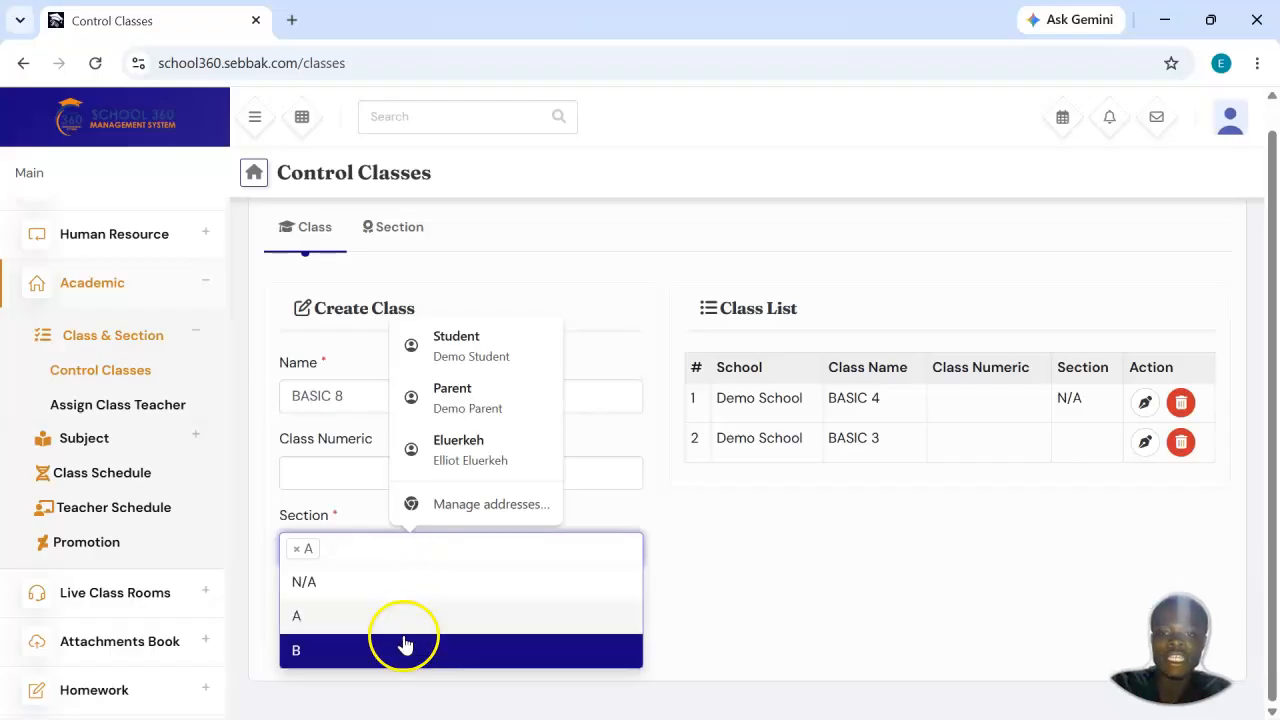
pyautogui.click(404, 651)
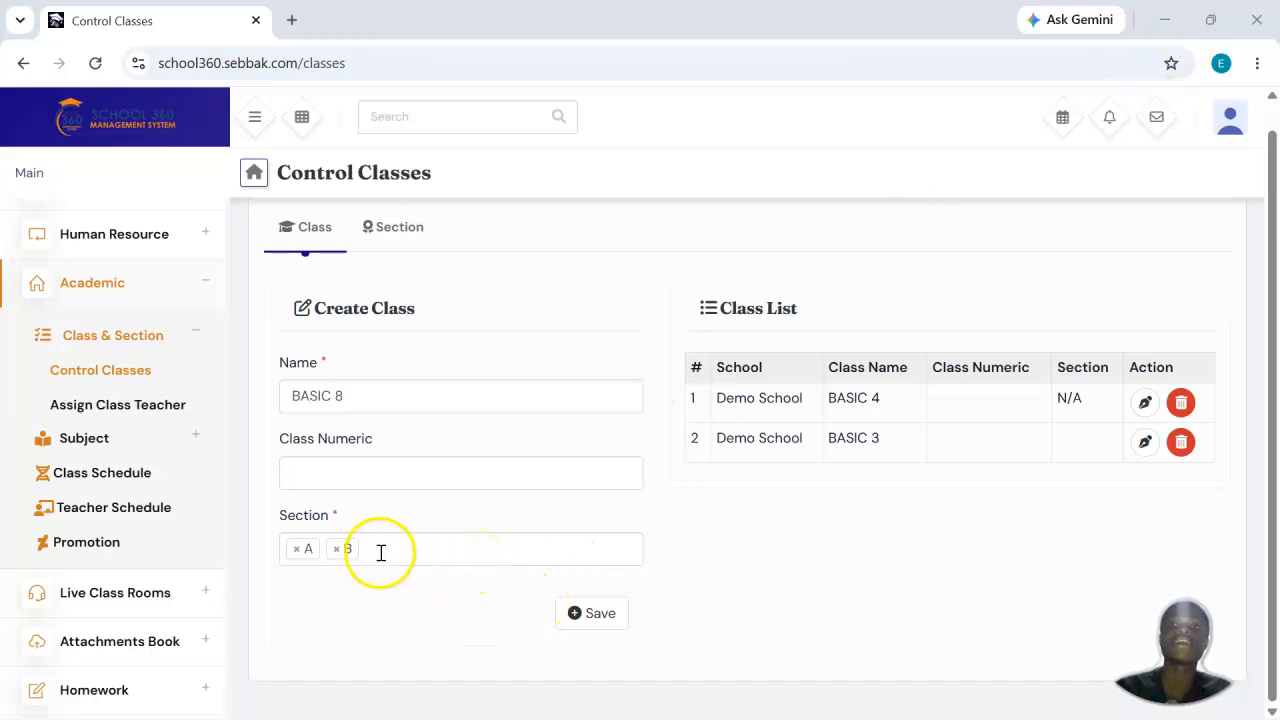
pyautogui.click(336, 548)
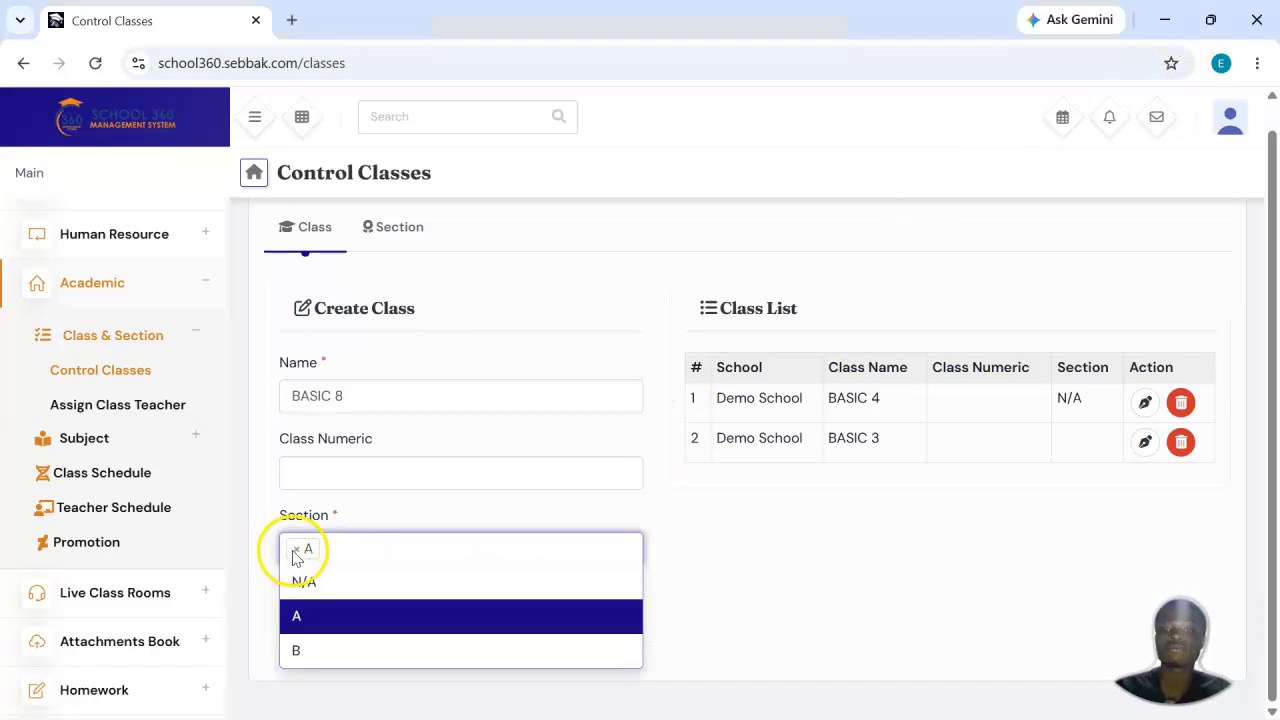
pyautogui.click(296, 548)
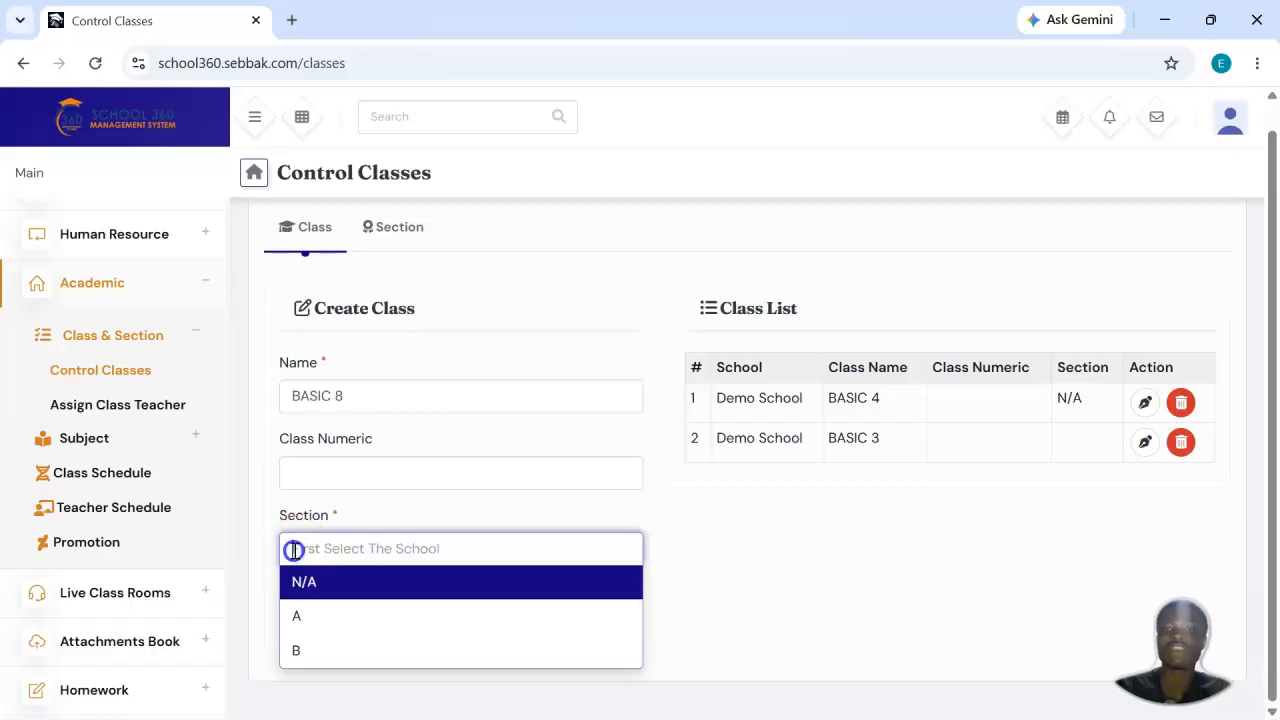
pyautogui.click(372, 582)
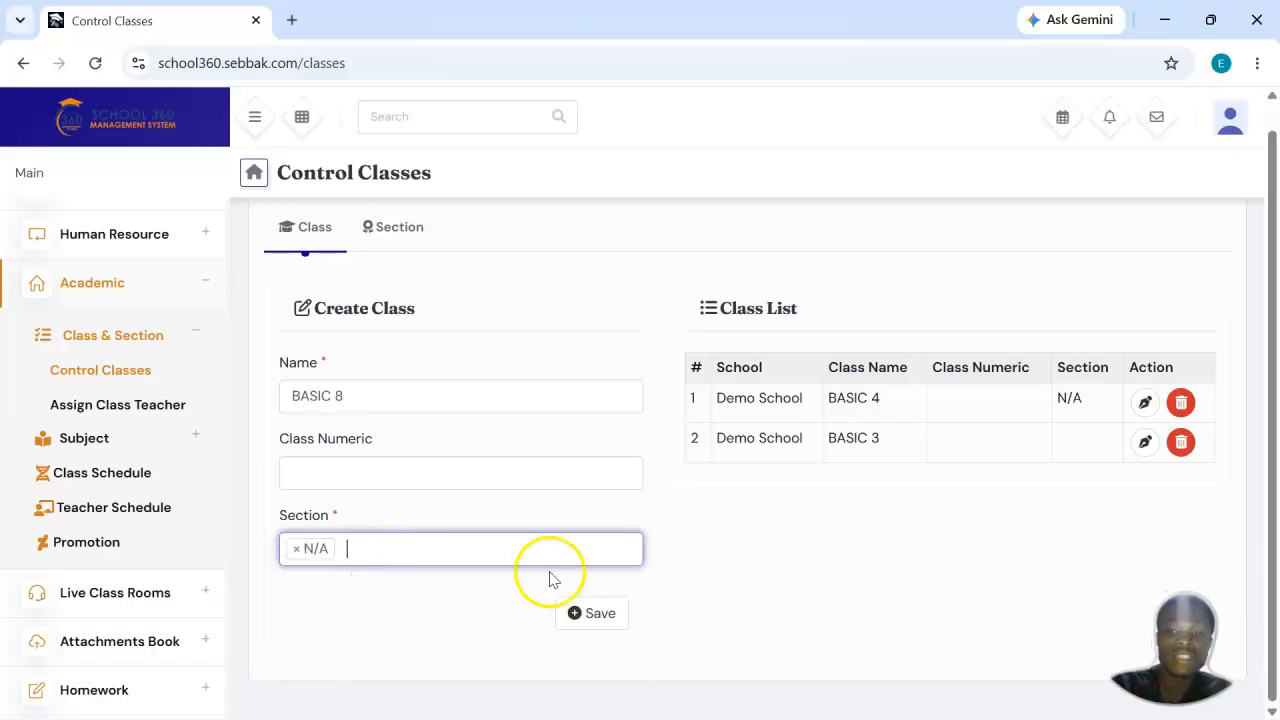
pyautogui.click(296, 548)
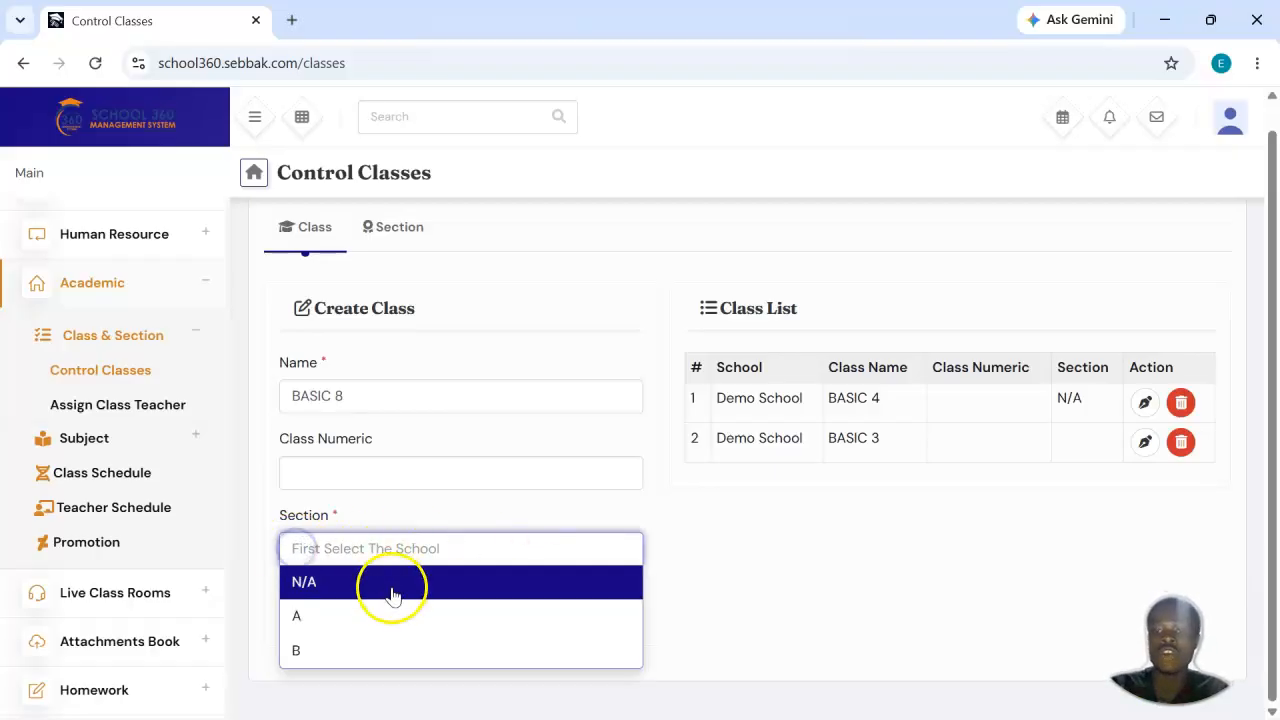
# Step: Assign sections A and B to the new BASIC 8 class and save it
pyautogui.click(403, 616)
pyautogui.click(458, 553)
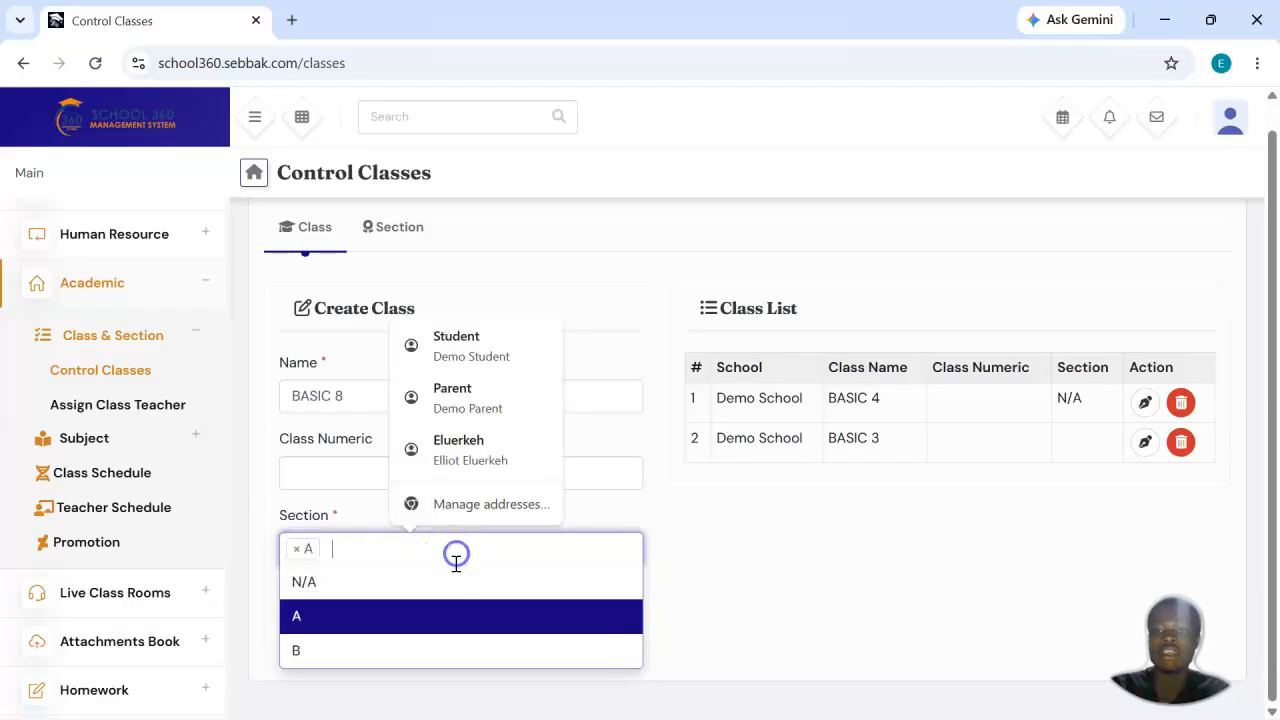
pyautogui.click(430, 646)
pyautogui.click(572, 622)
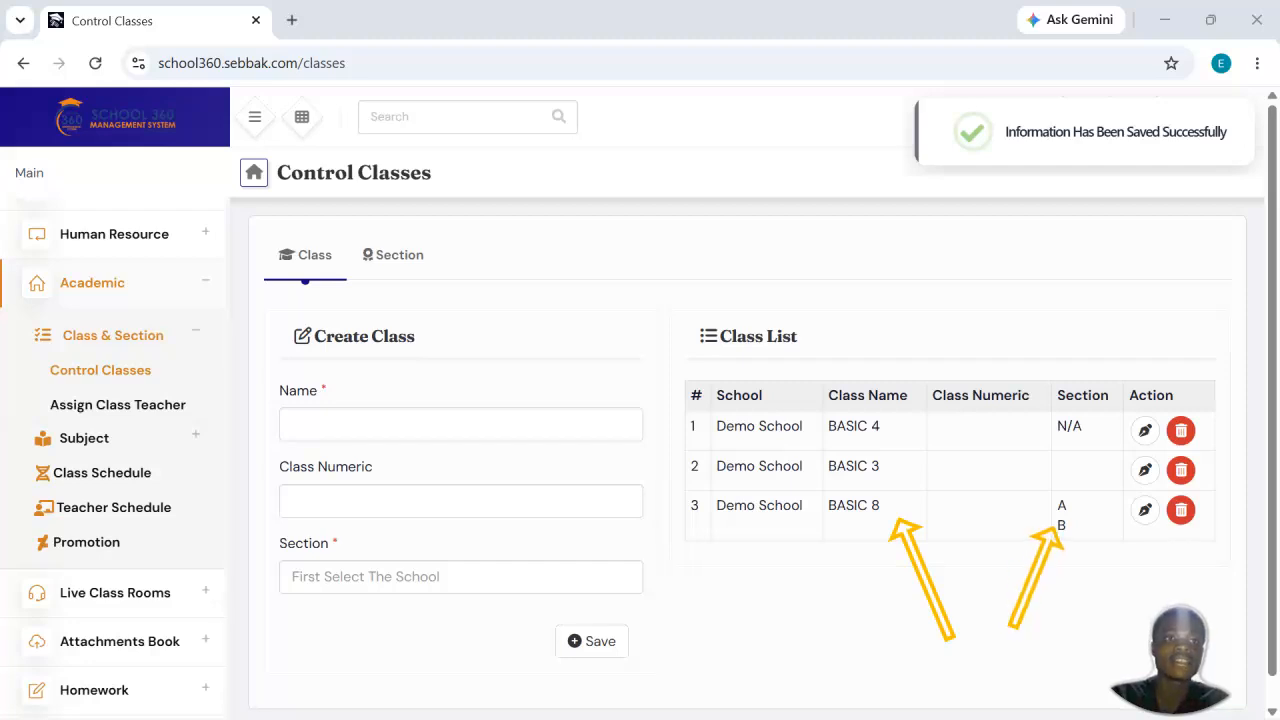
# Step: Create and save a class named BASIC 9 with section N/A, leaving its class numeric blank
pyautogui.click(466, 424)
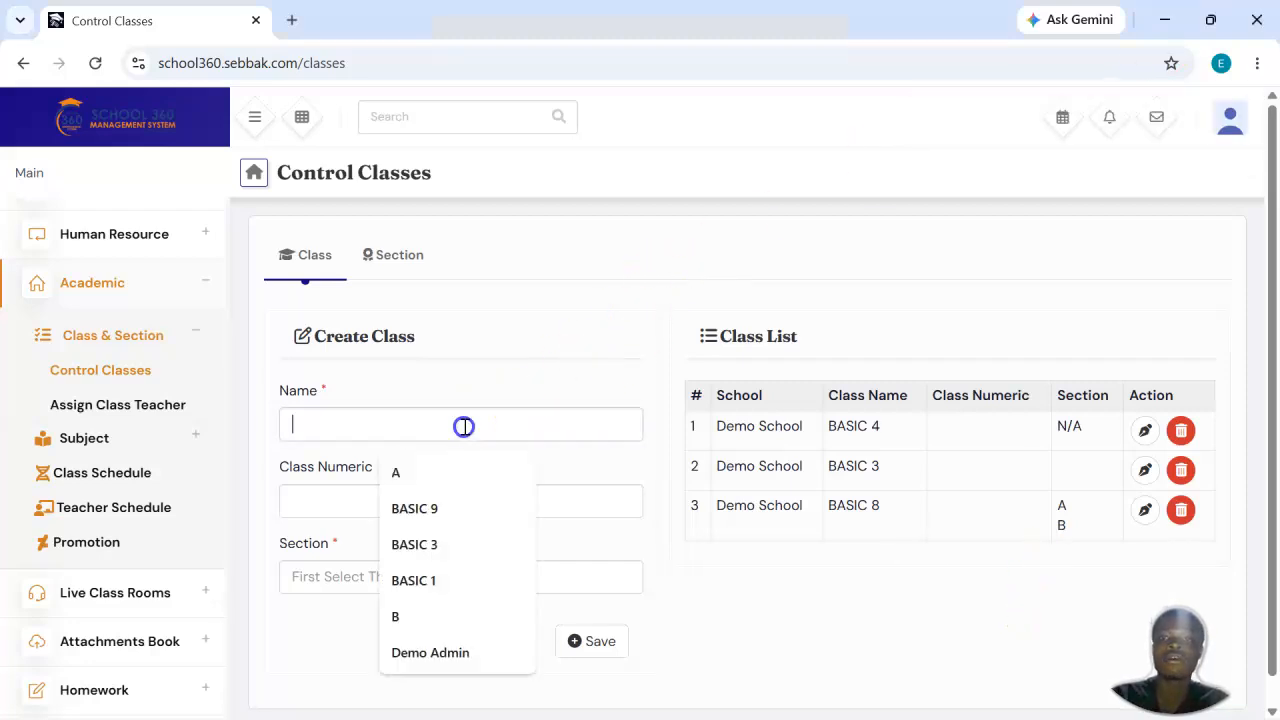
pyautogui.write('BASI')
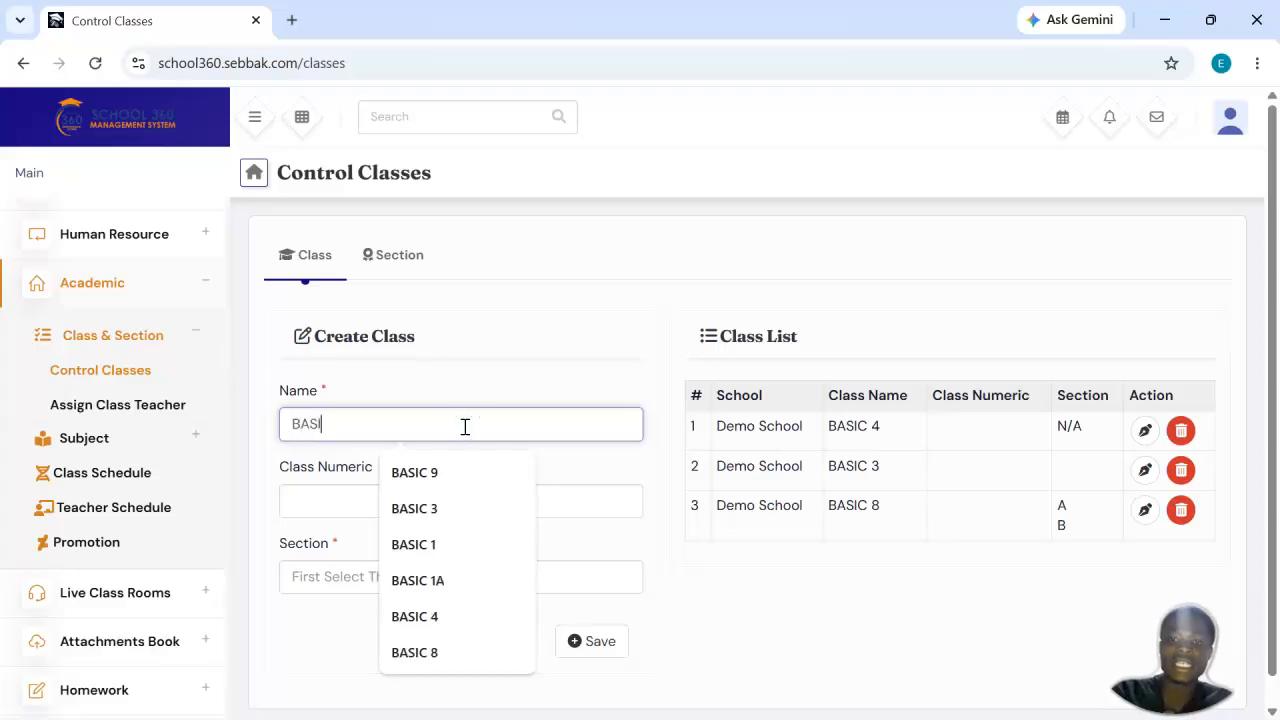
pyautogui.write('C 9')
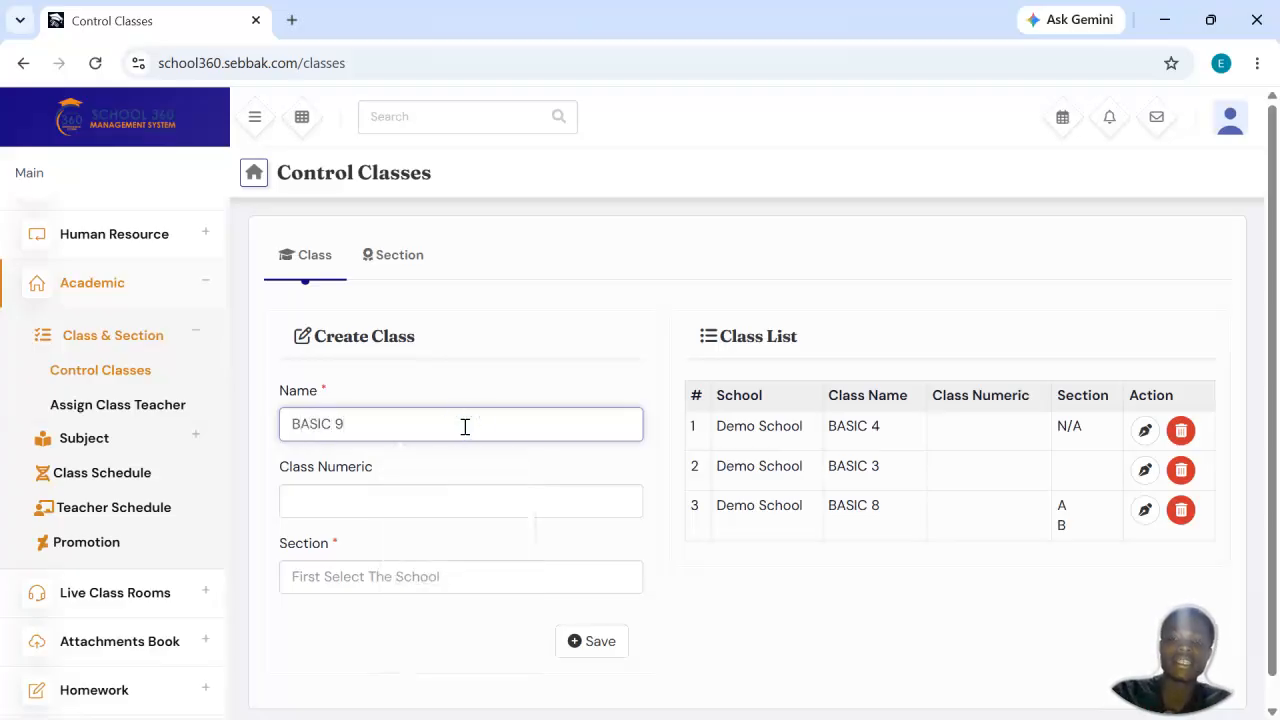
pyautogui.click(418, 574)
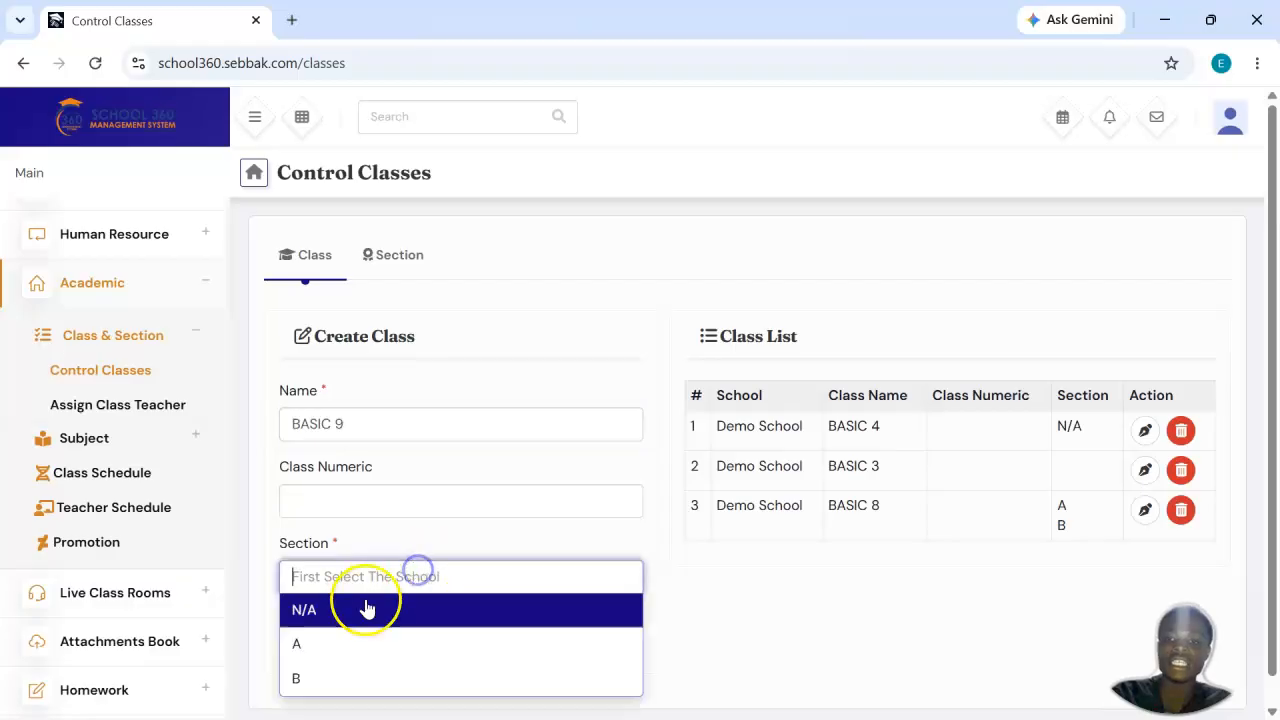
pyautogui.click(349, 624)
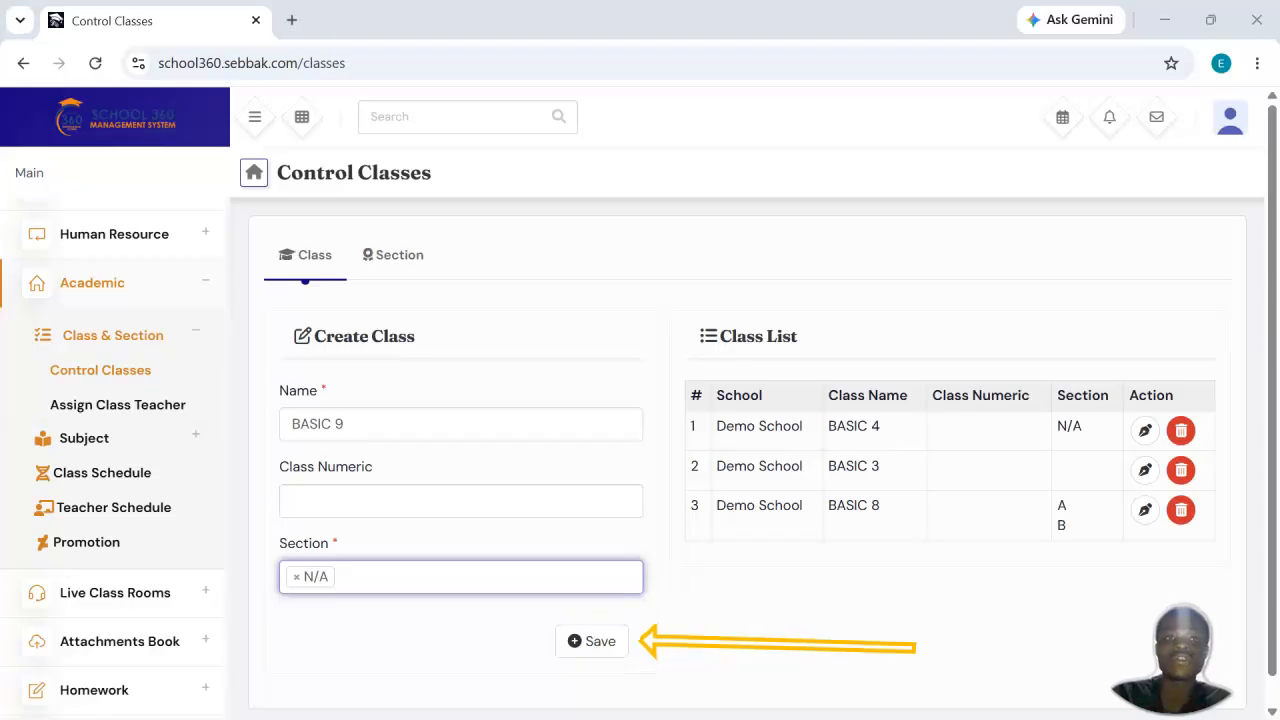
pyautogui.click(606, 641)
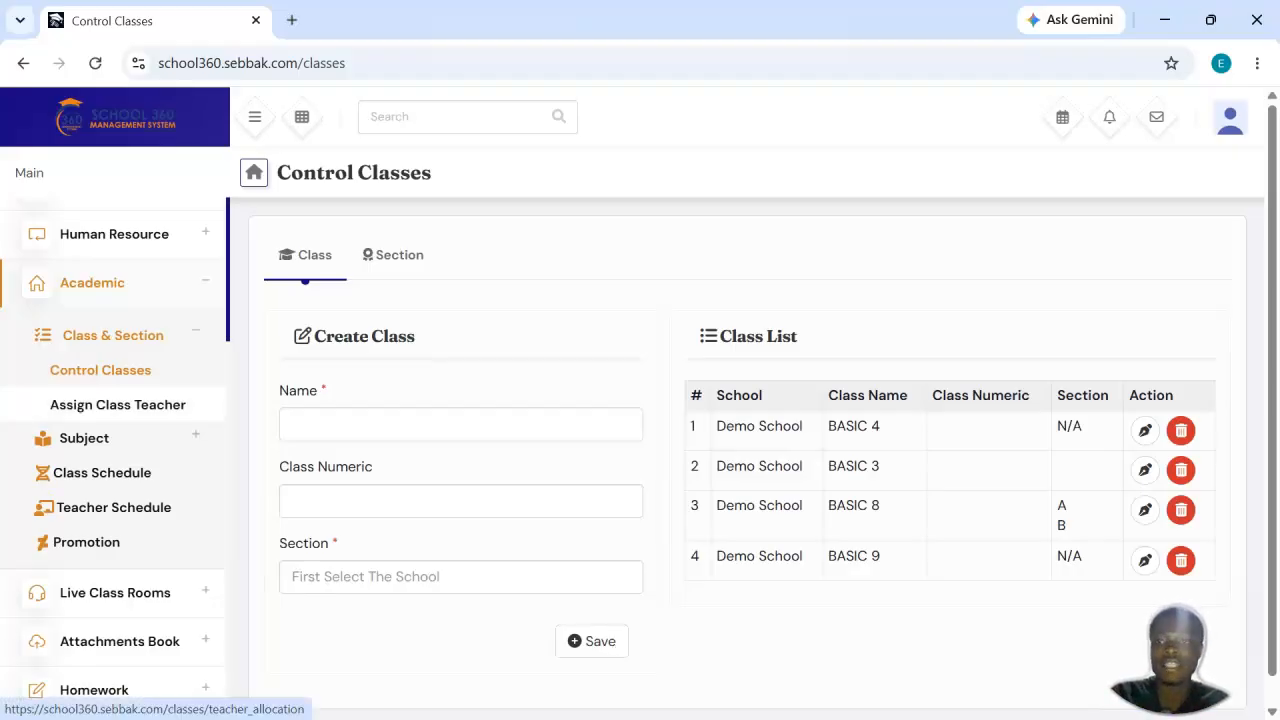
pyautogui.scroll(1, 137, 274)
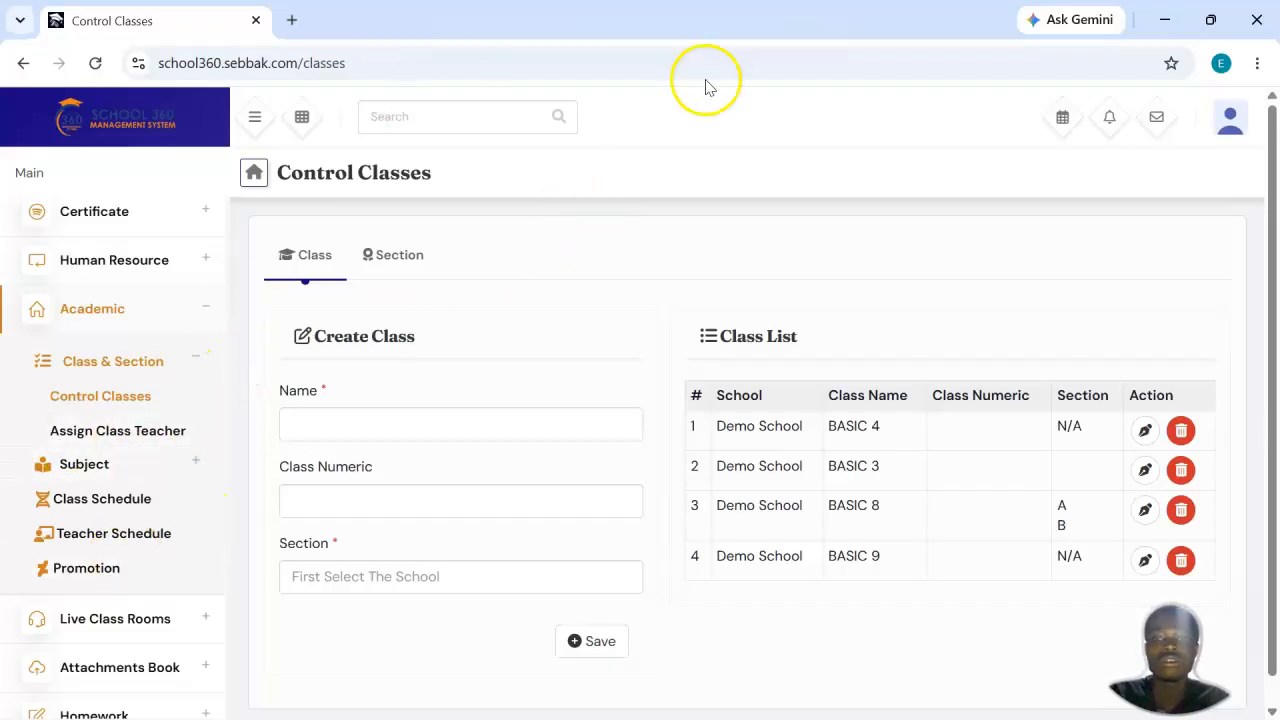
pyautogui.click(205, 305)
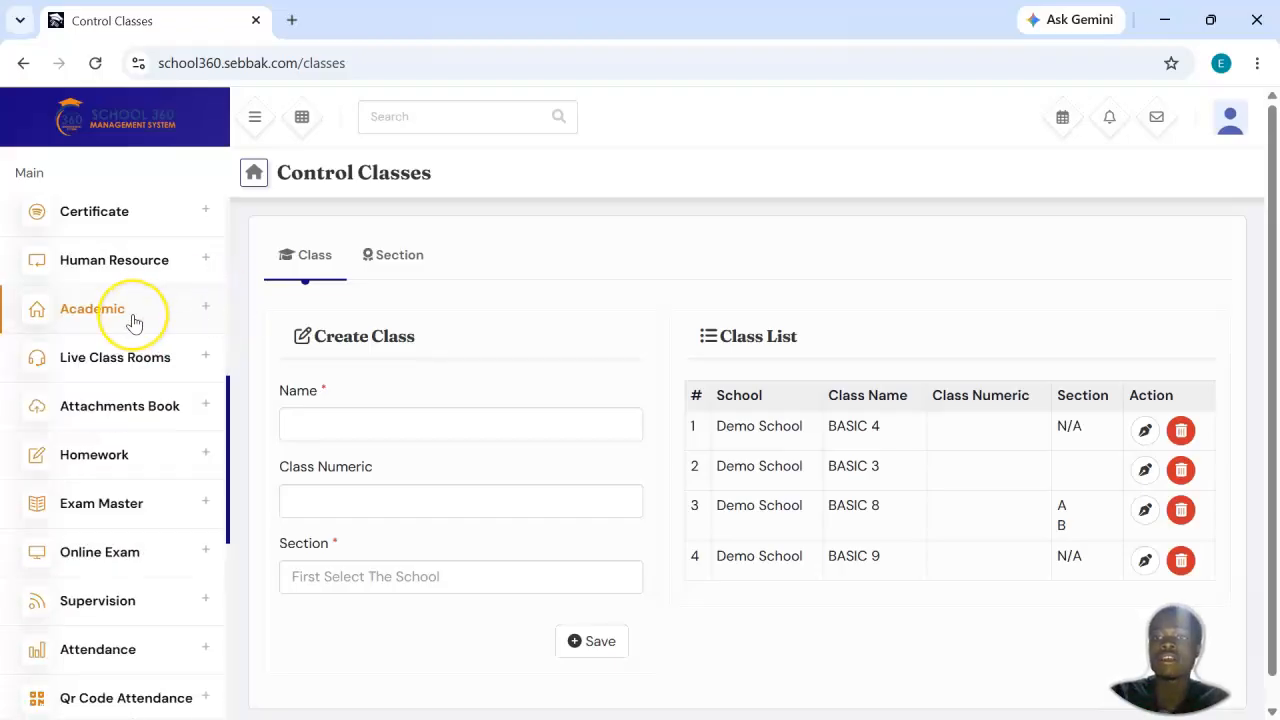
pyautogui.scroll(1, 134, 323)
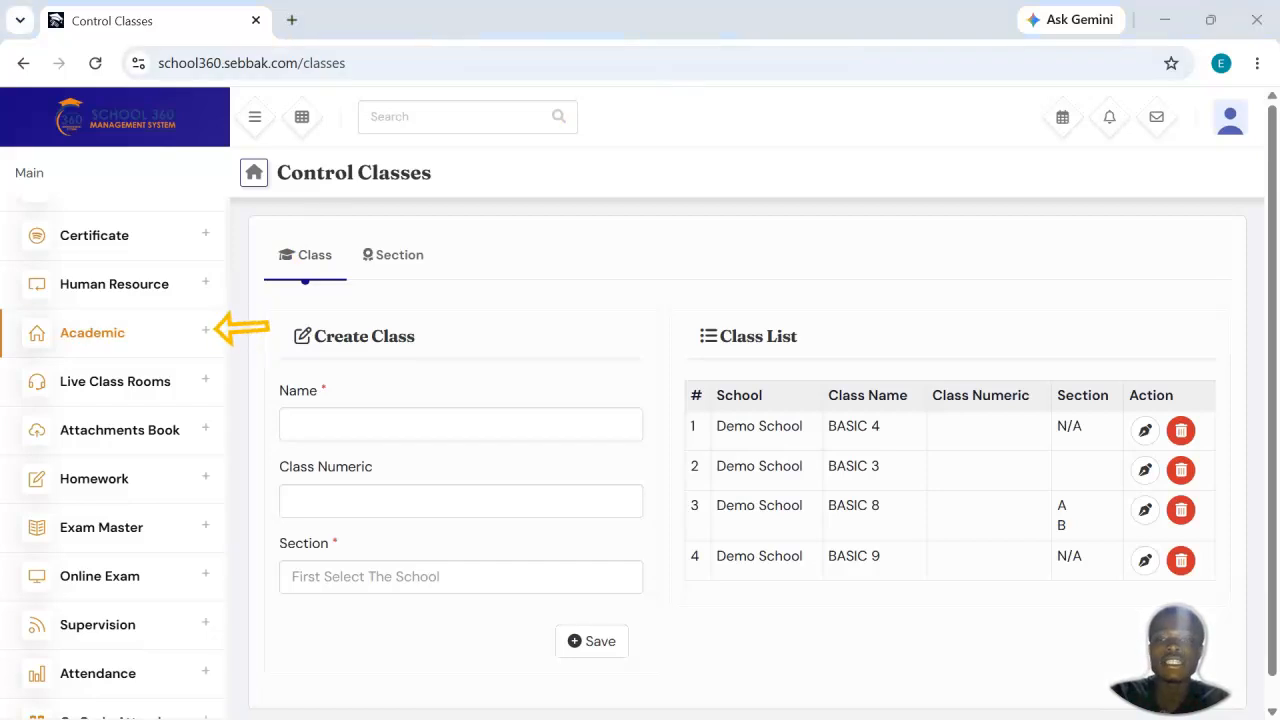
pyautogui.click(207, 333)
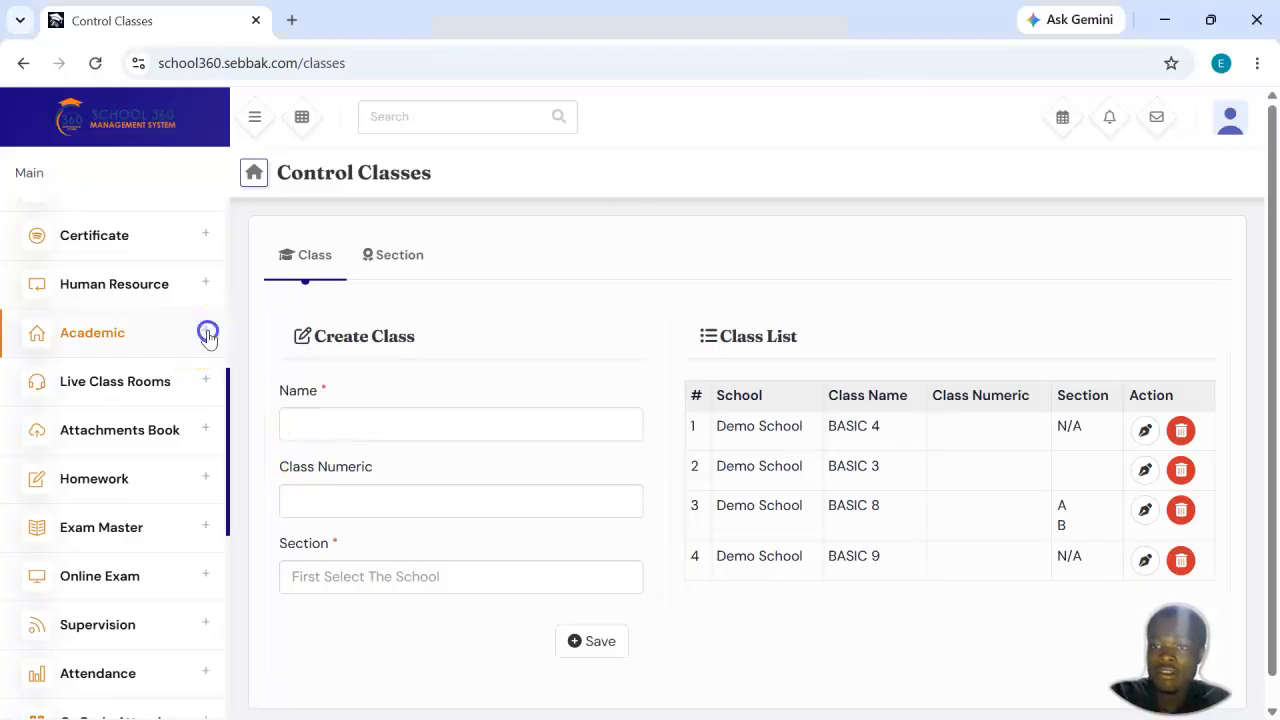
pyautogui.click(207, 332)
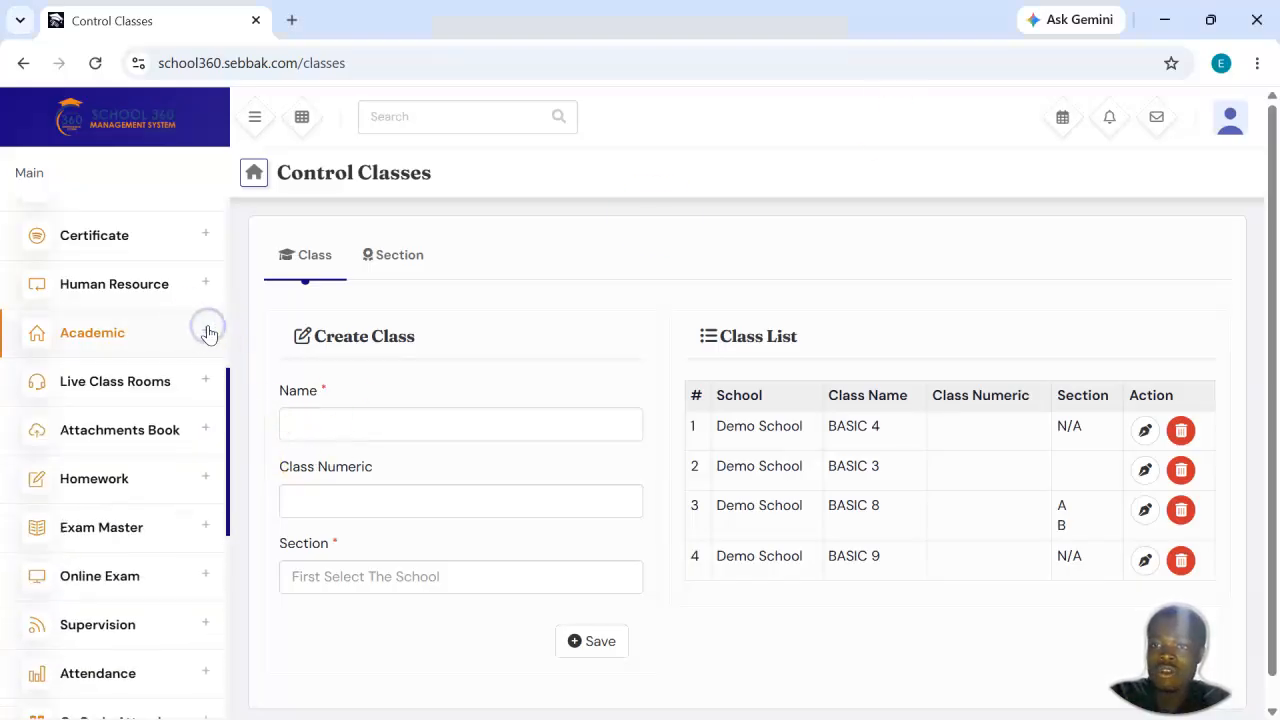
pyautogui.click(207, 332)
pyautogui.click(207, 332)
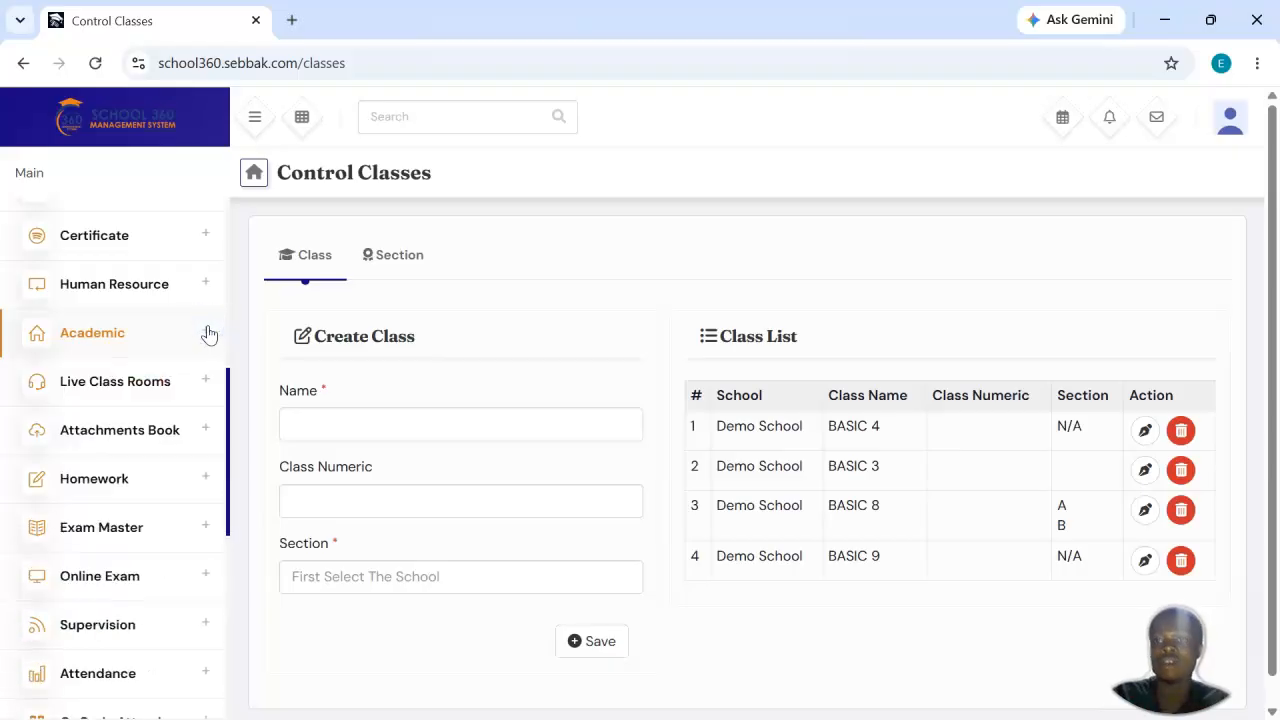
# Step: Open the form for creating a new student admission
pyautogui.scroll(5, 207, 332)
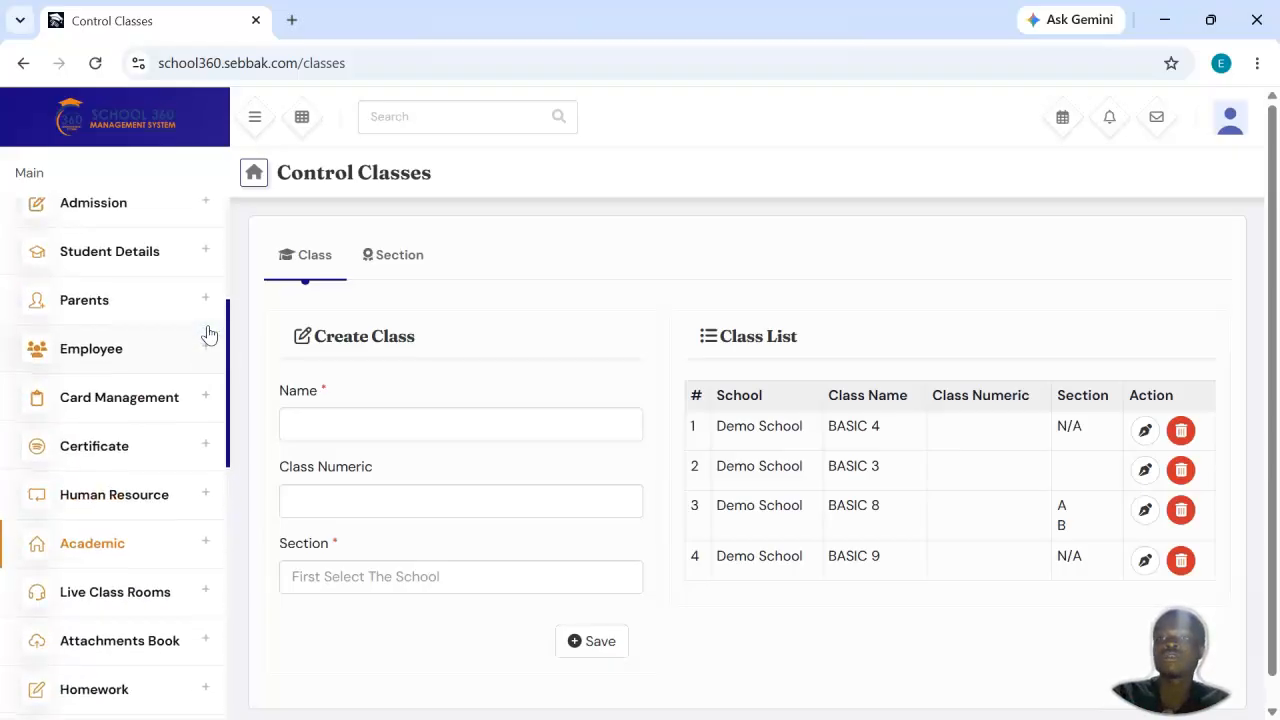
pyautogui.scroll(2, 207, 332)
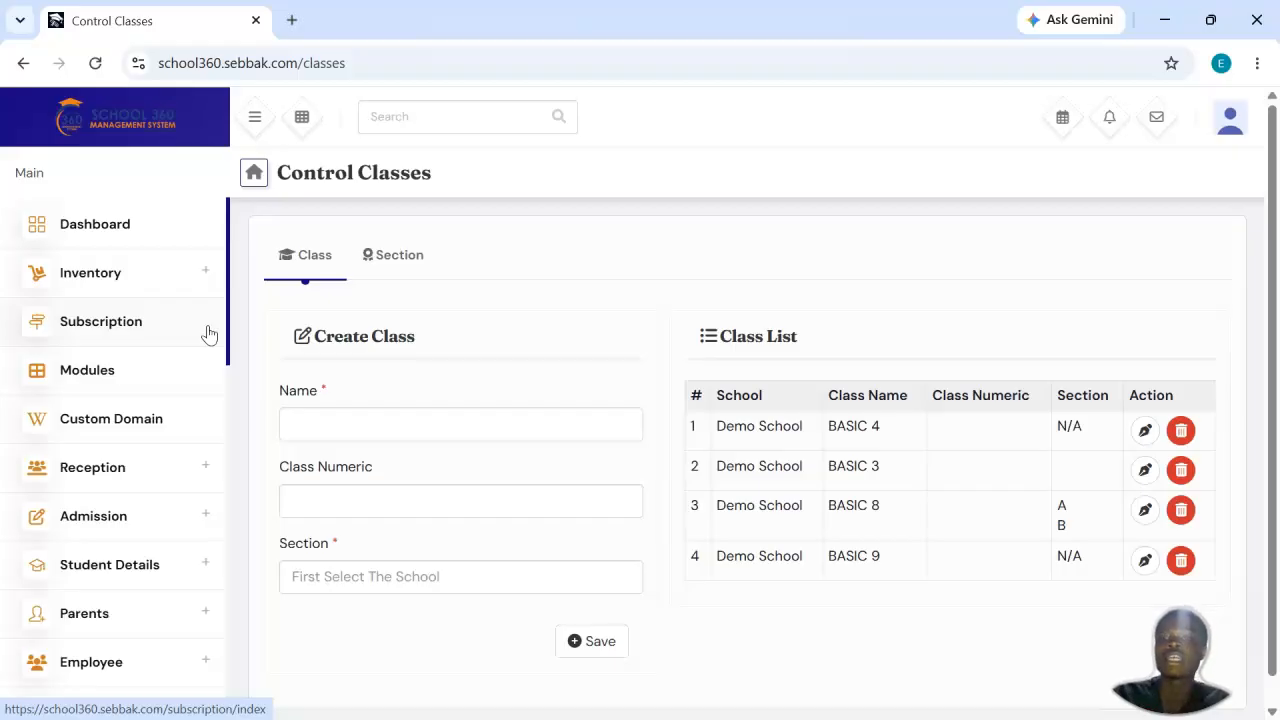
pyautogui.click(773, 104)
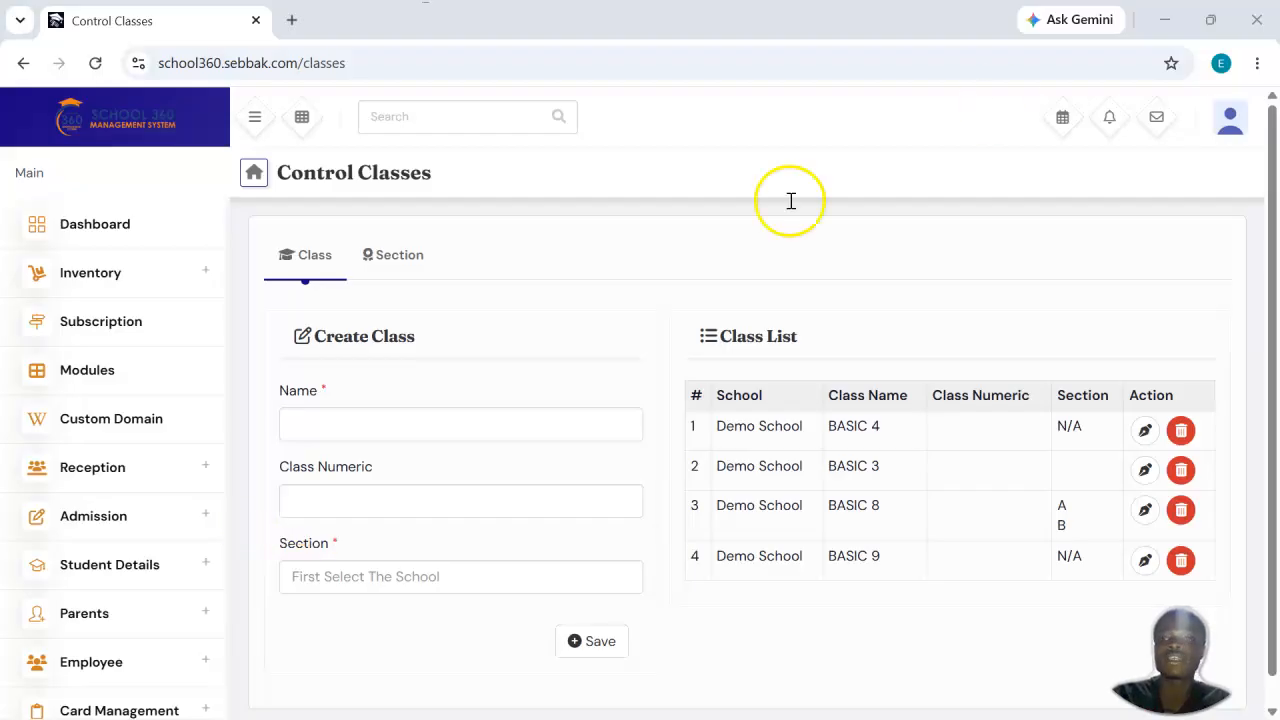
pyautogui.click(96, 522)
pyautogui.scroll(-3, 100, 527)
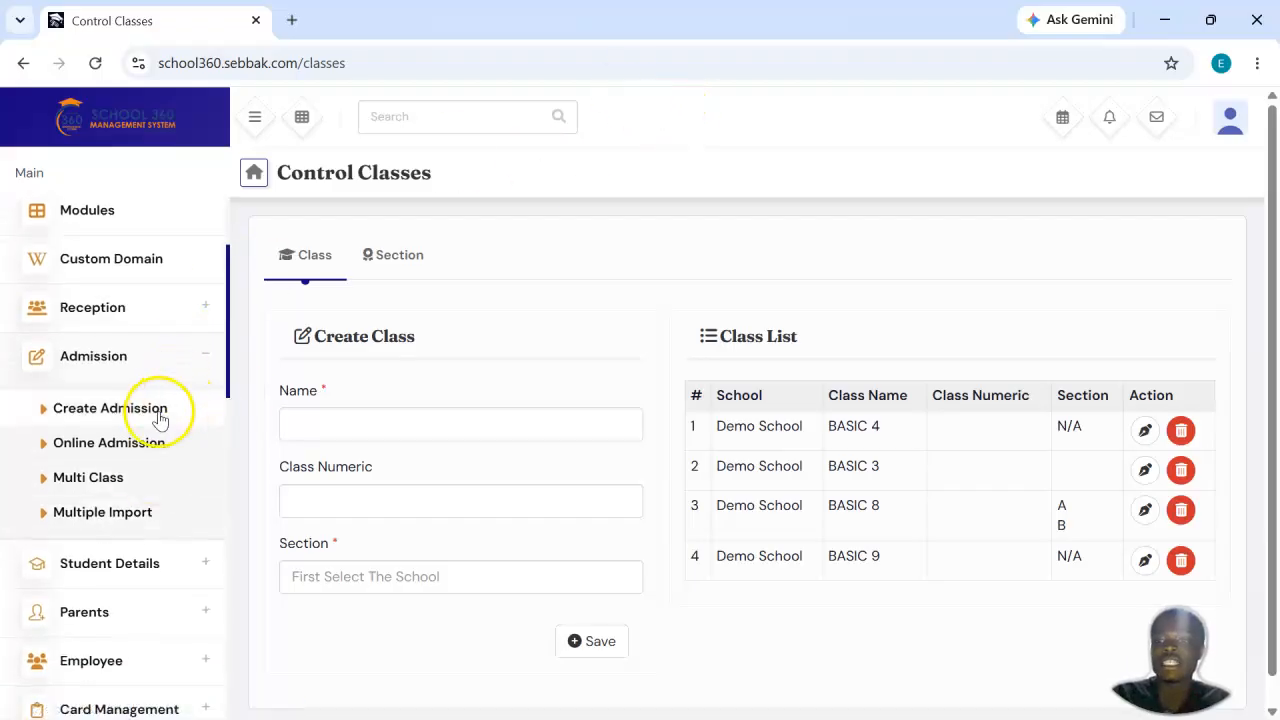
pyautogui.click(157, 420)
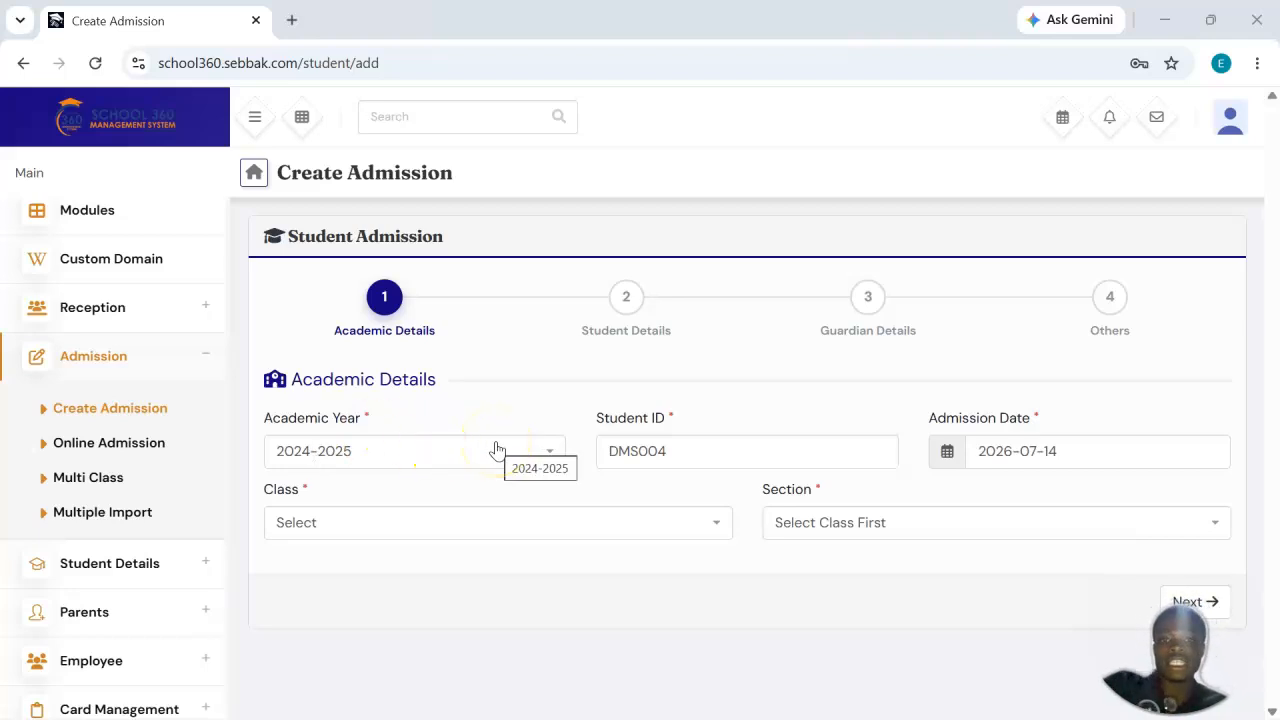
pyautogui.click(678, 451)
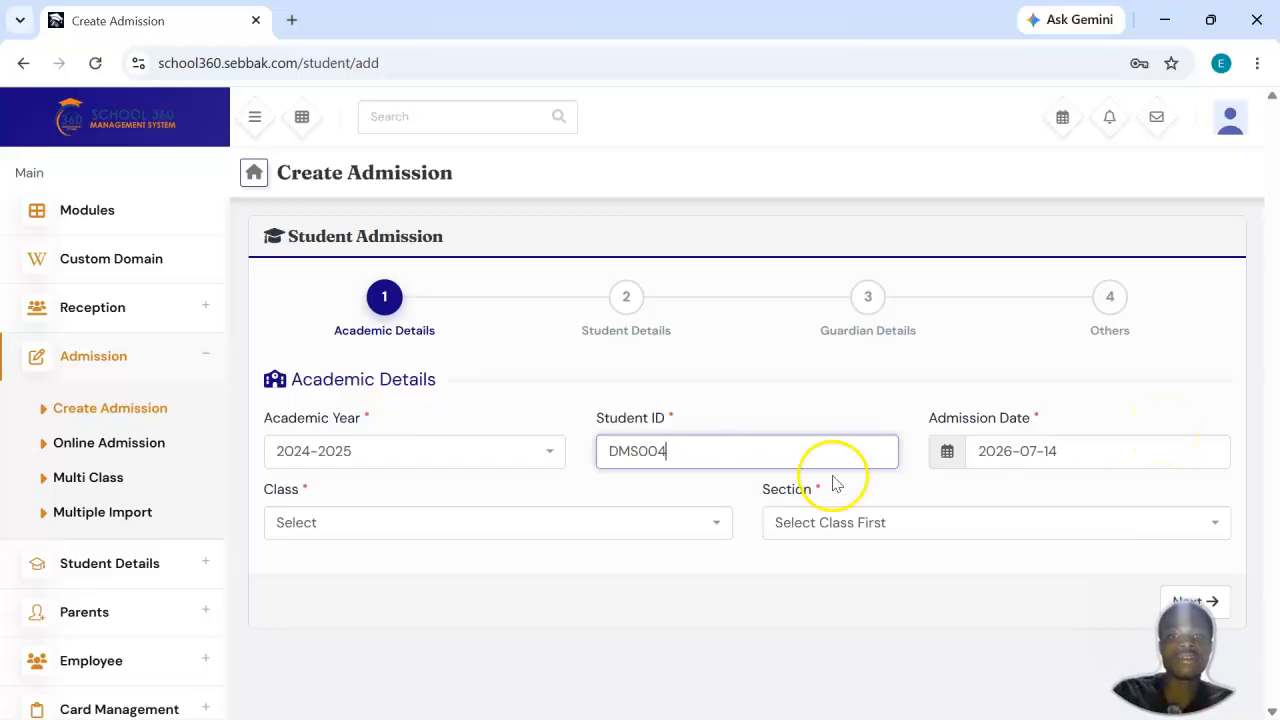
pyautogui.moveTo(677, 458); pyautogui.dragTo(603, 451)
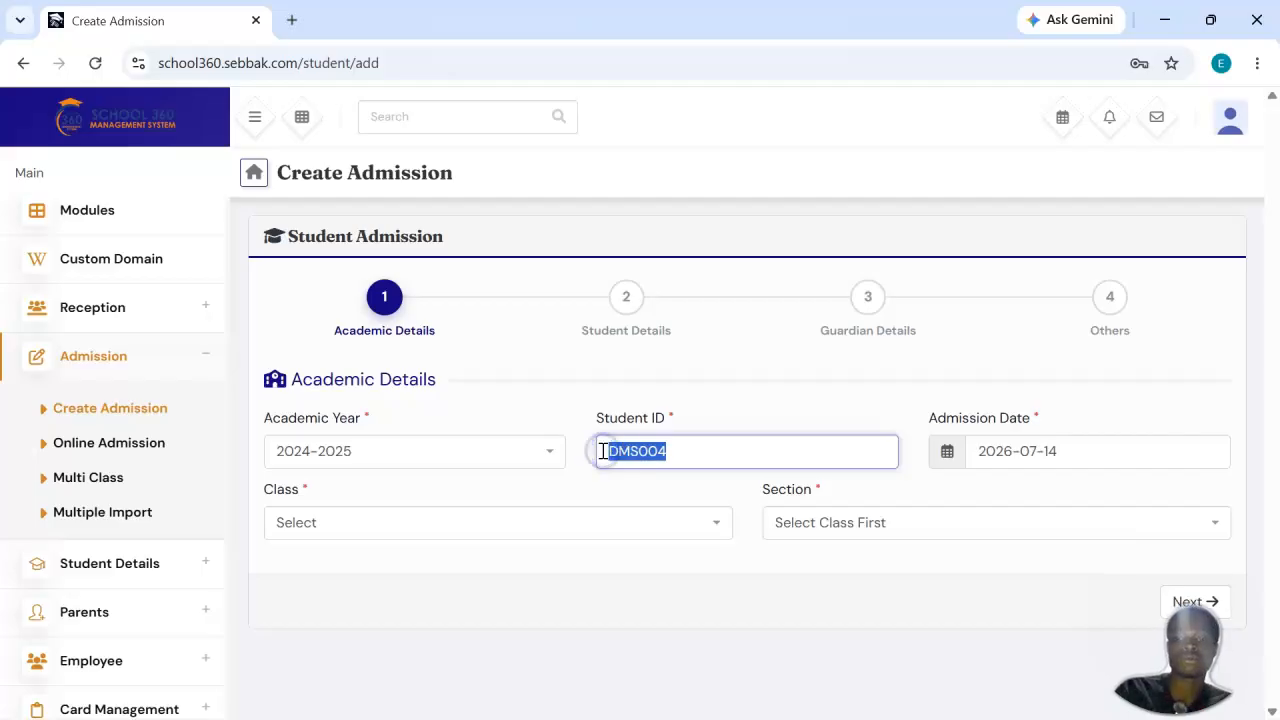
pyautogui.click(705, 455)
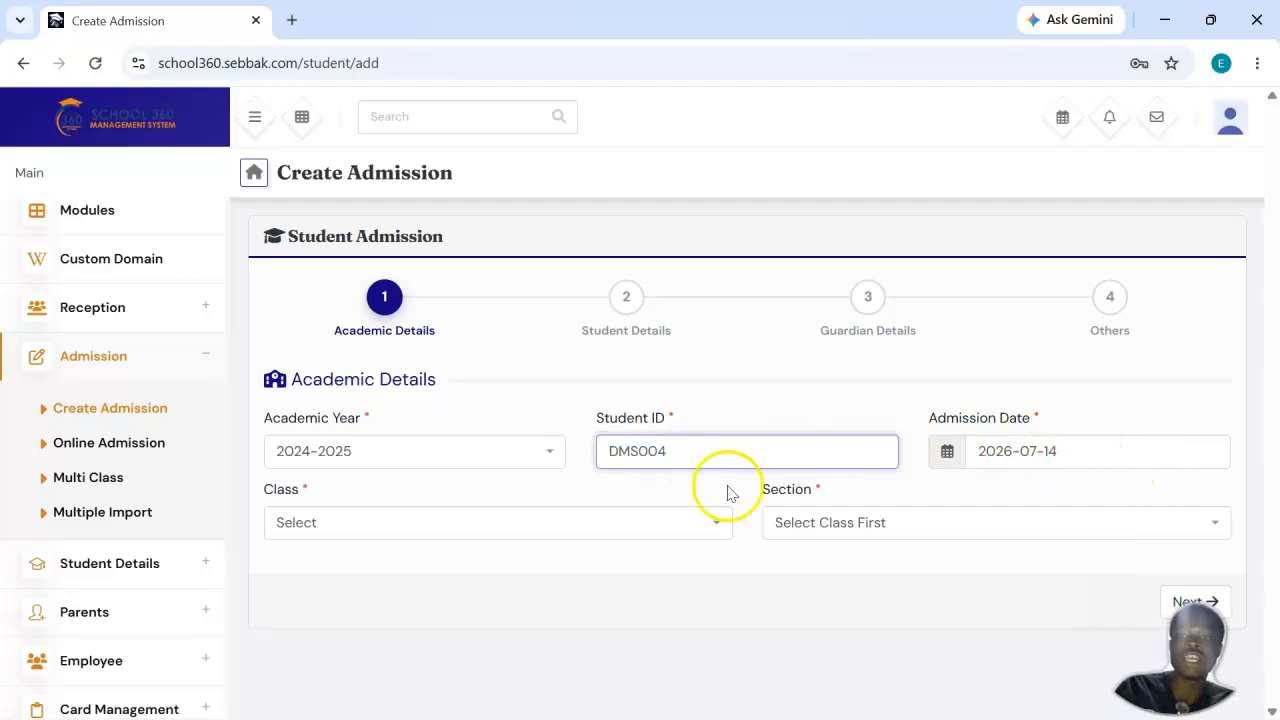
# Step: Set the class of the new student admission to BASIC 8
pyautogui.click(476, 519)
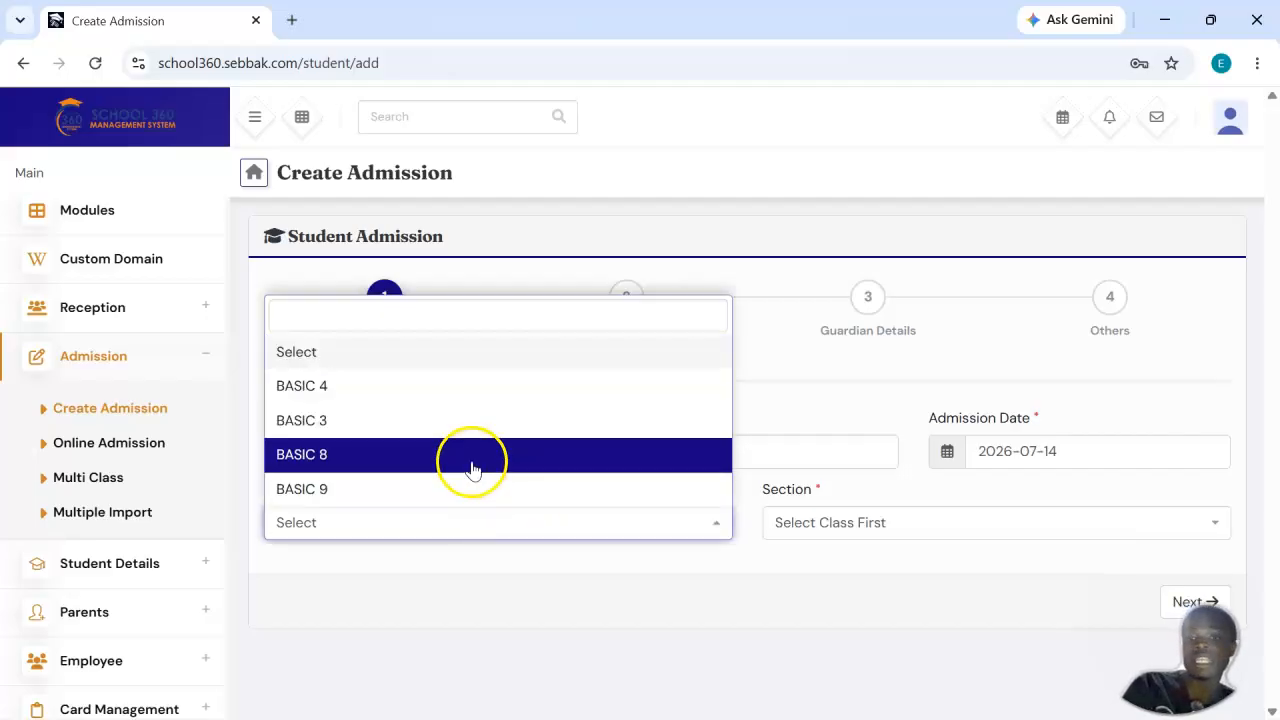
pyautogui.click(479, 603)
pyautogui.click(443, 530)
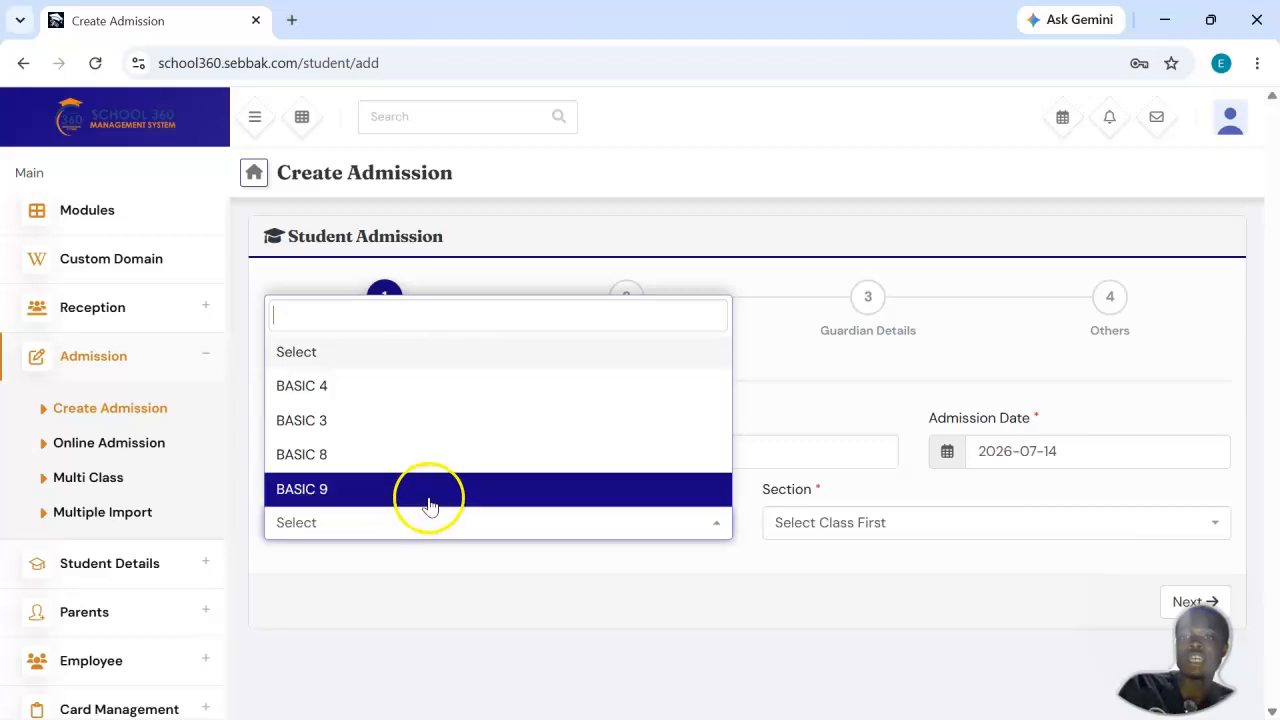
pyautogui.click(409, 466)
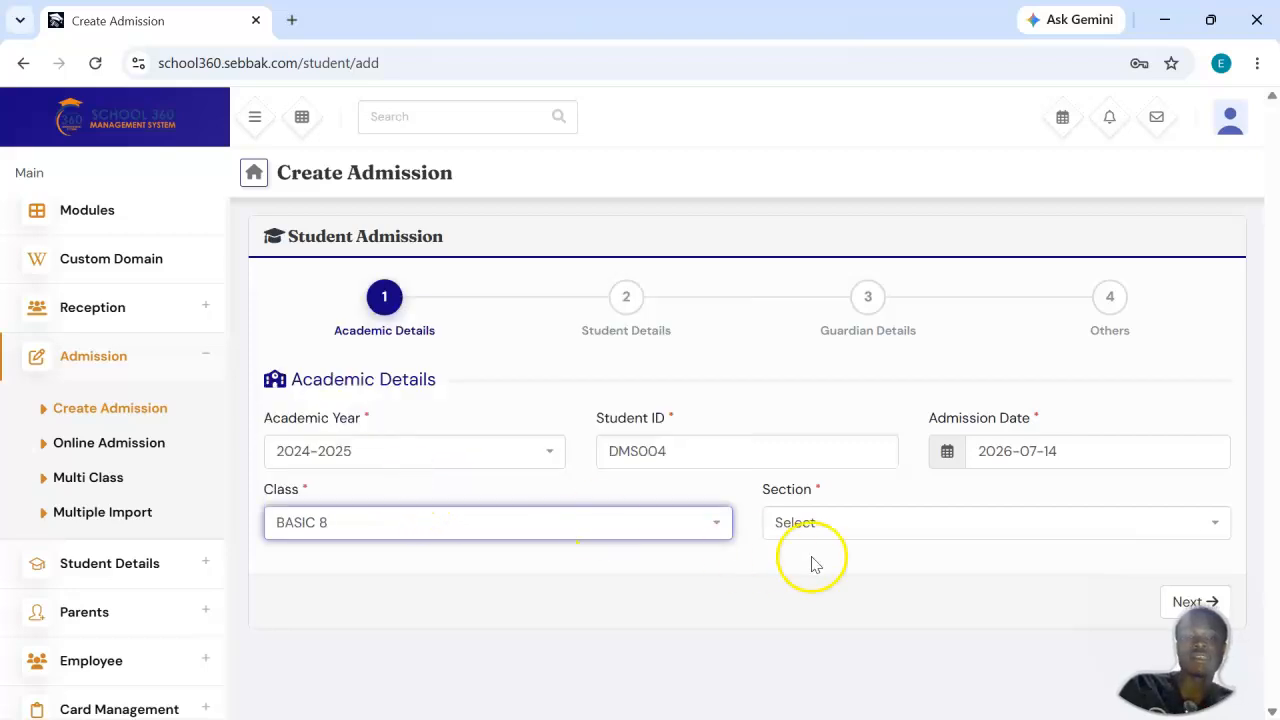
# Step: Choose section A for the admission, and change the choice to section B
pyautogui.click(889, 529)
pyautogui.click(890, 530)
pyautogui.click(889, 530)
pyautogui.click(889, 530)
pyautogui.click(874, 518)
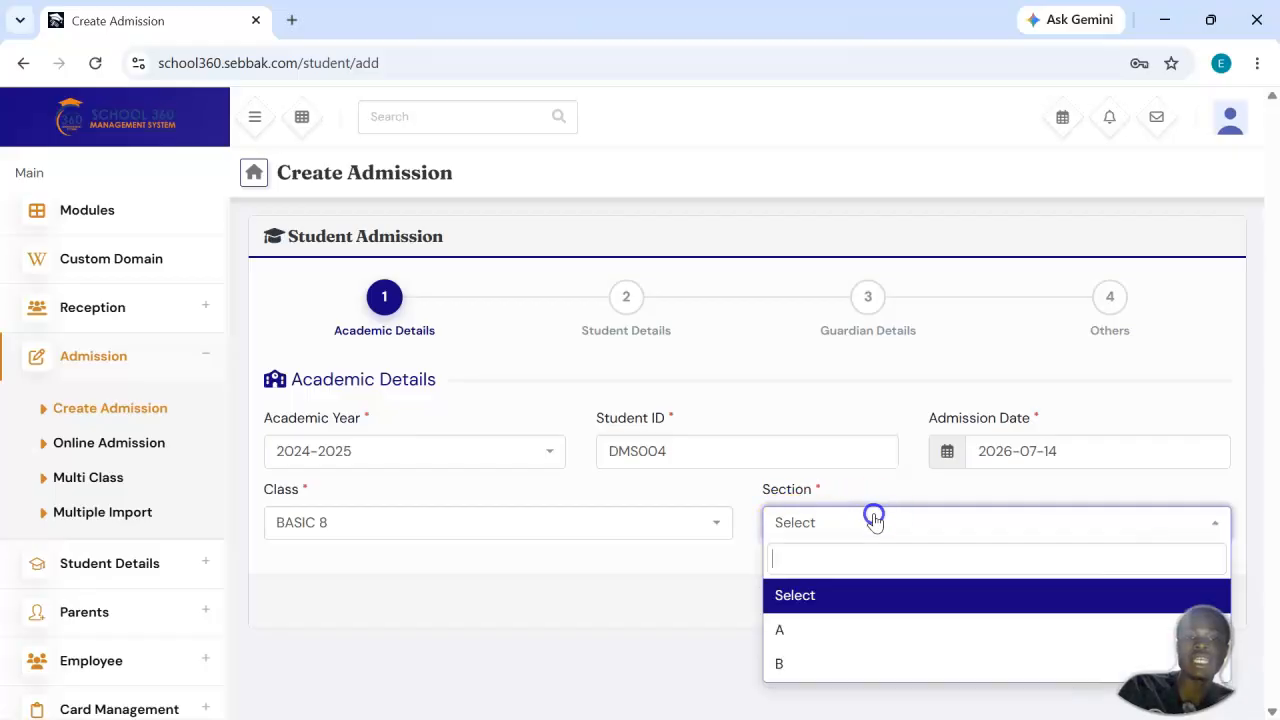
pyautogui.click(868, 640)
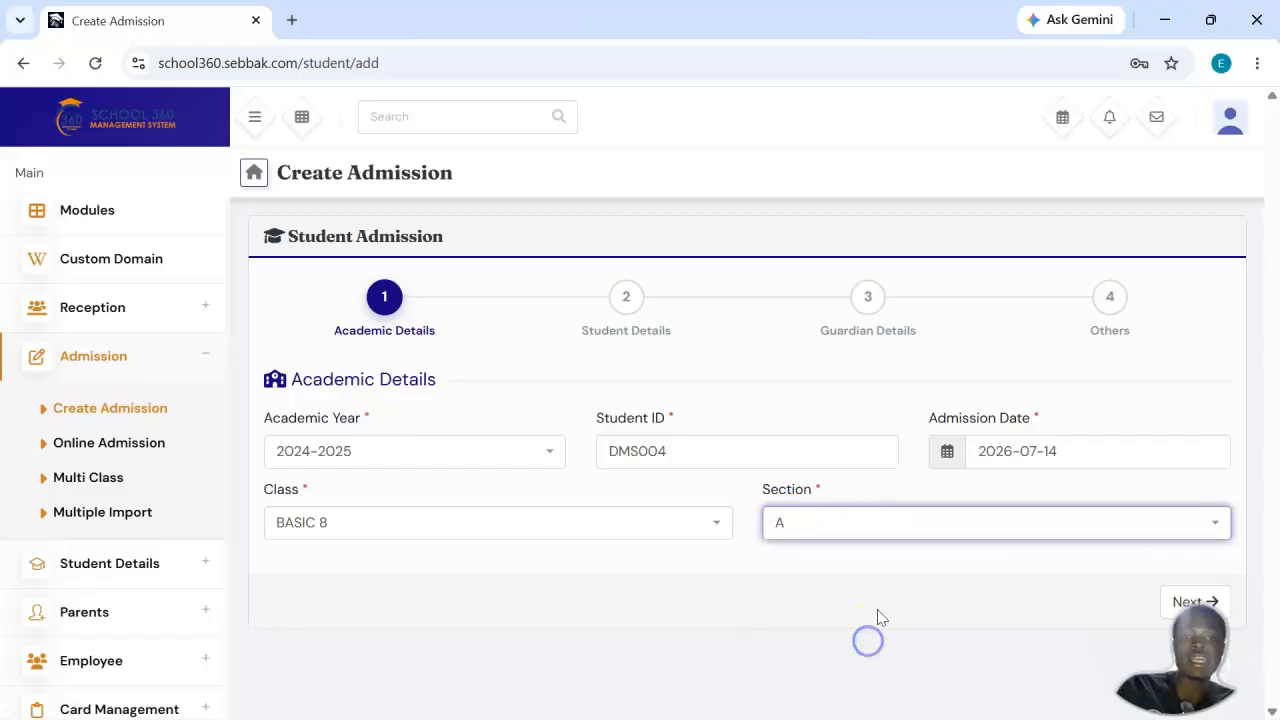
pyautogui.click(938, 538)
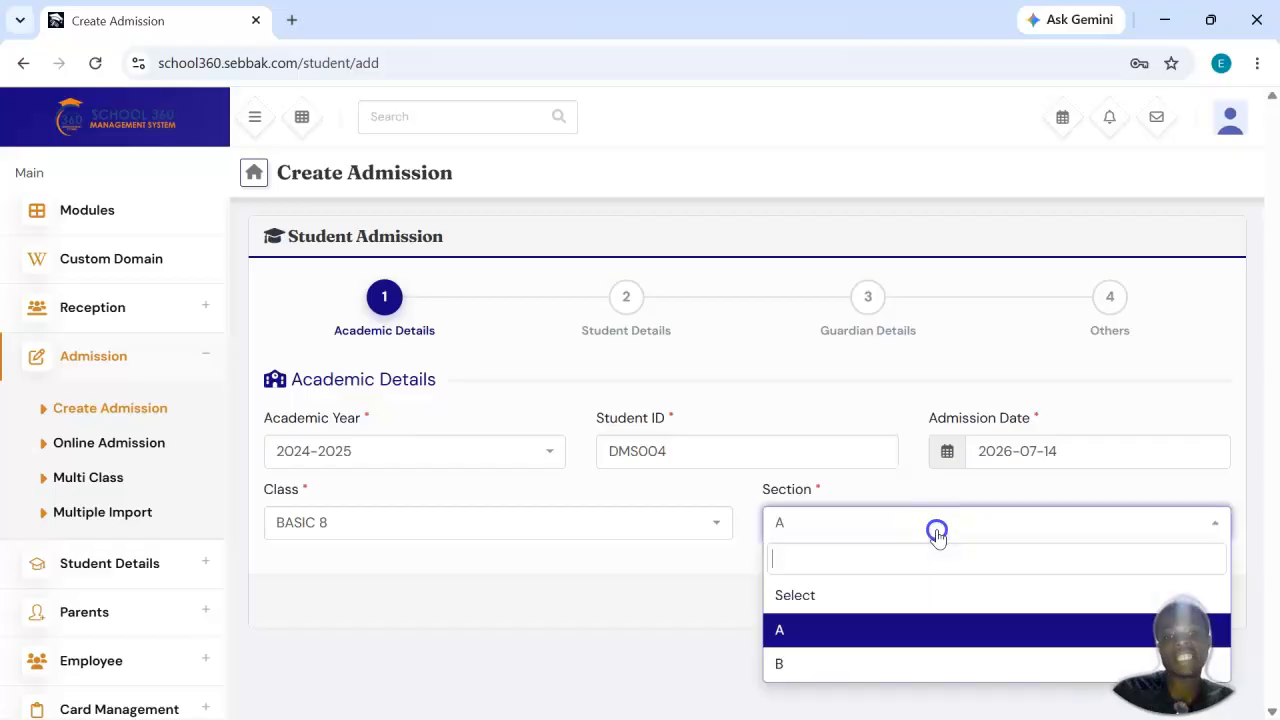
pyautogui.click(838, 664)
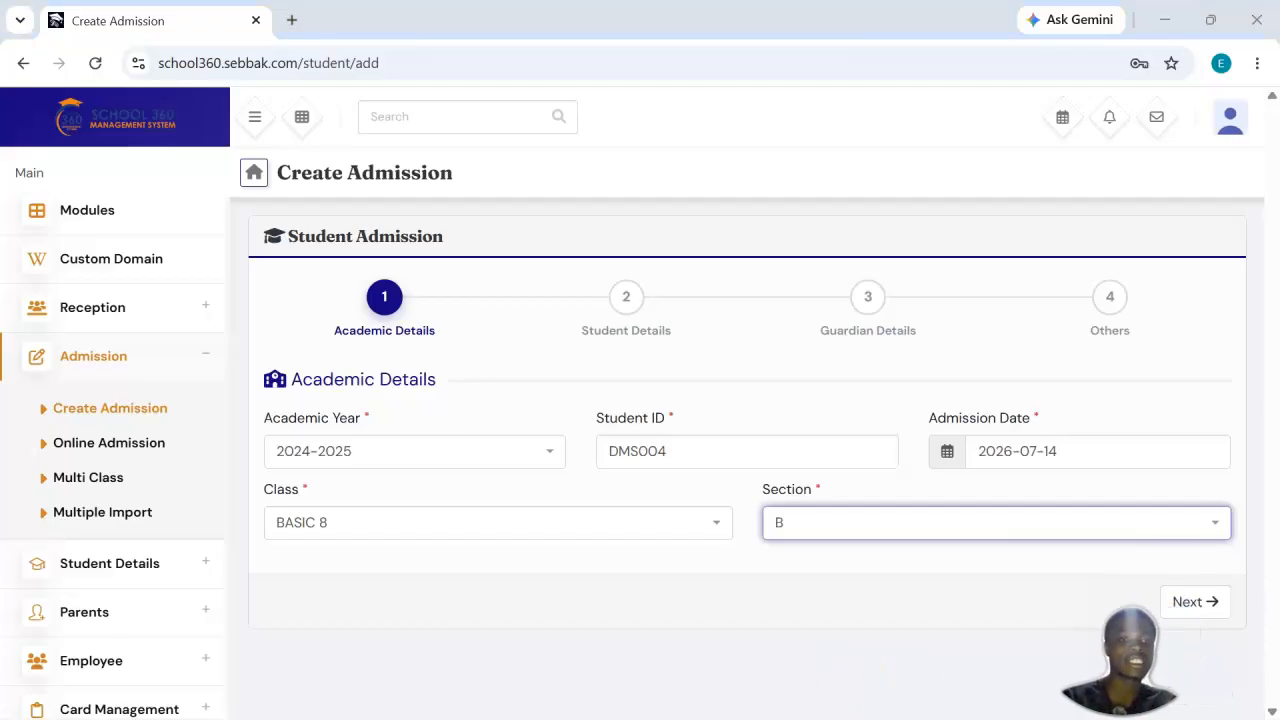
# Step: Continue to the student details stage of the admission and look over its fields
pyautogui.click(1200, 602)
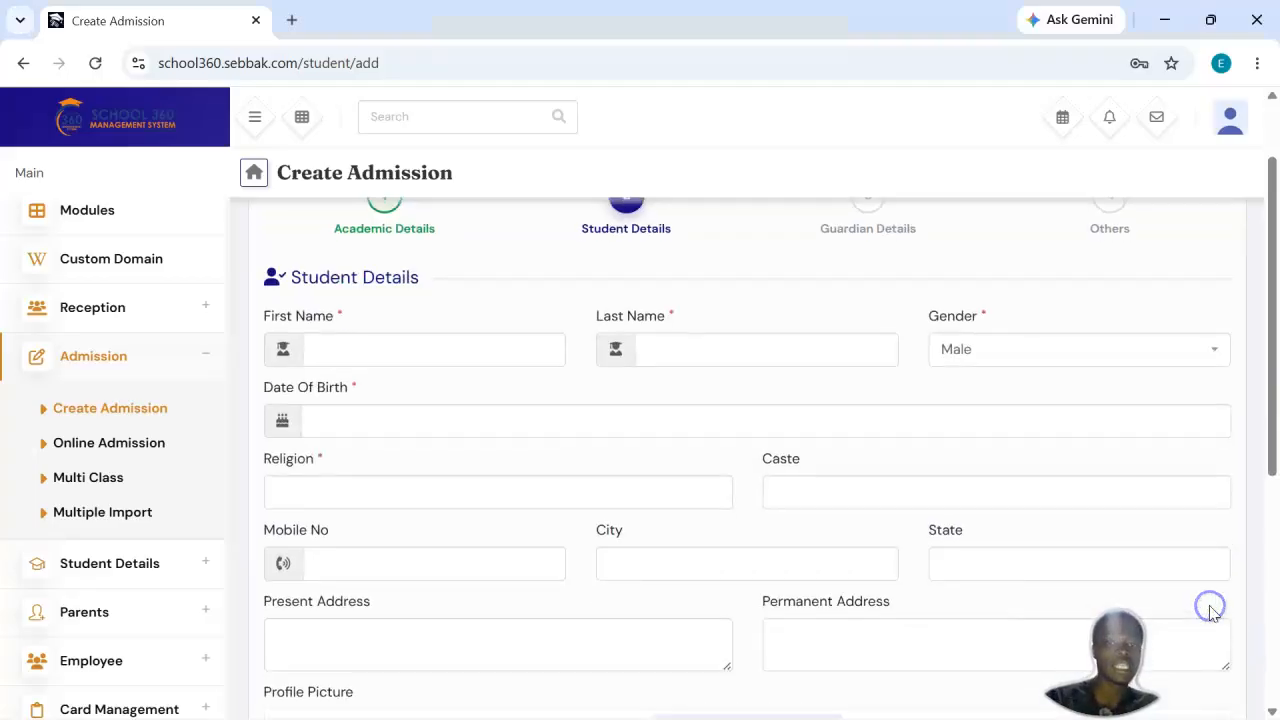
pyautogui.scroll(-1, 737, 408)
pyautogui.scroll(-2, 737, 407)
pyautogui.scroll(5, 737, 407)
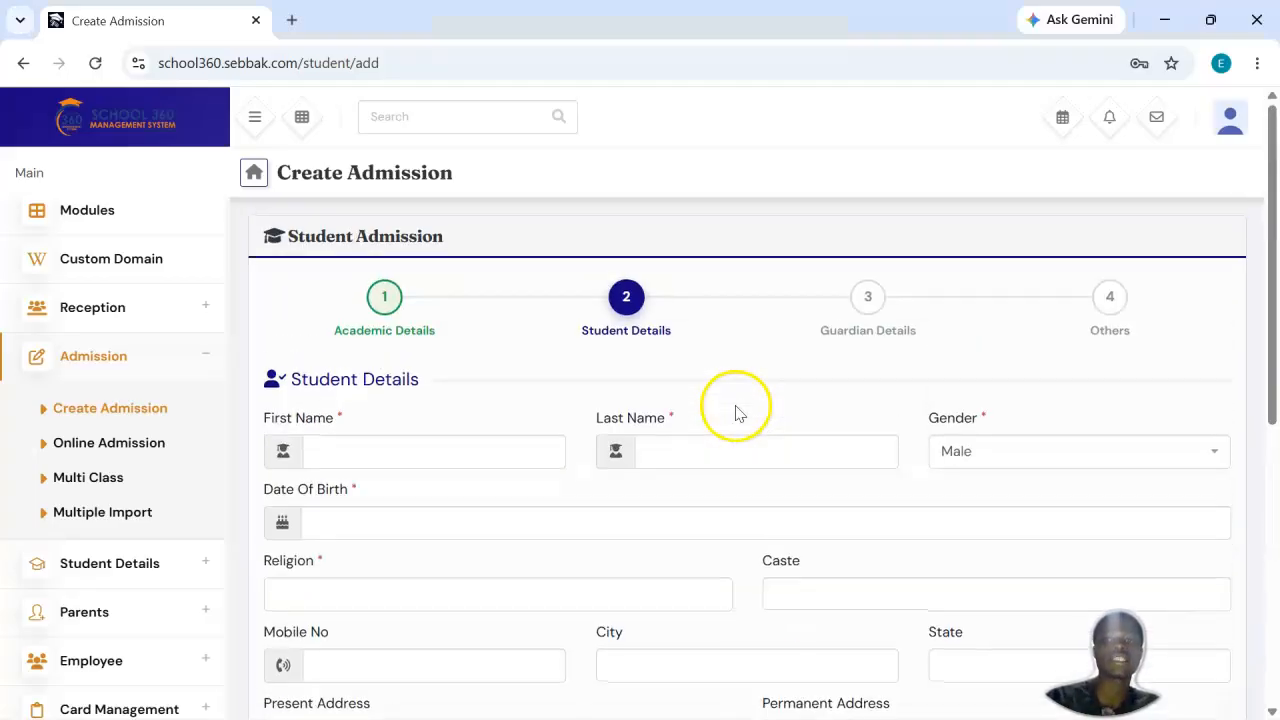
# Step: Enter the student's first and last name in the student details, with the gender set to Male
pyautogui.scroll(-1, 737, 407)
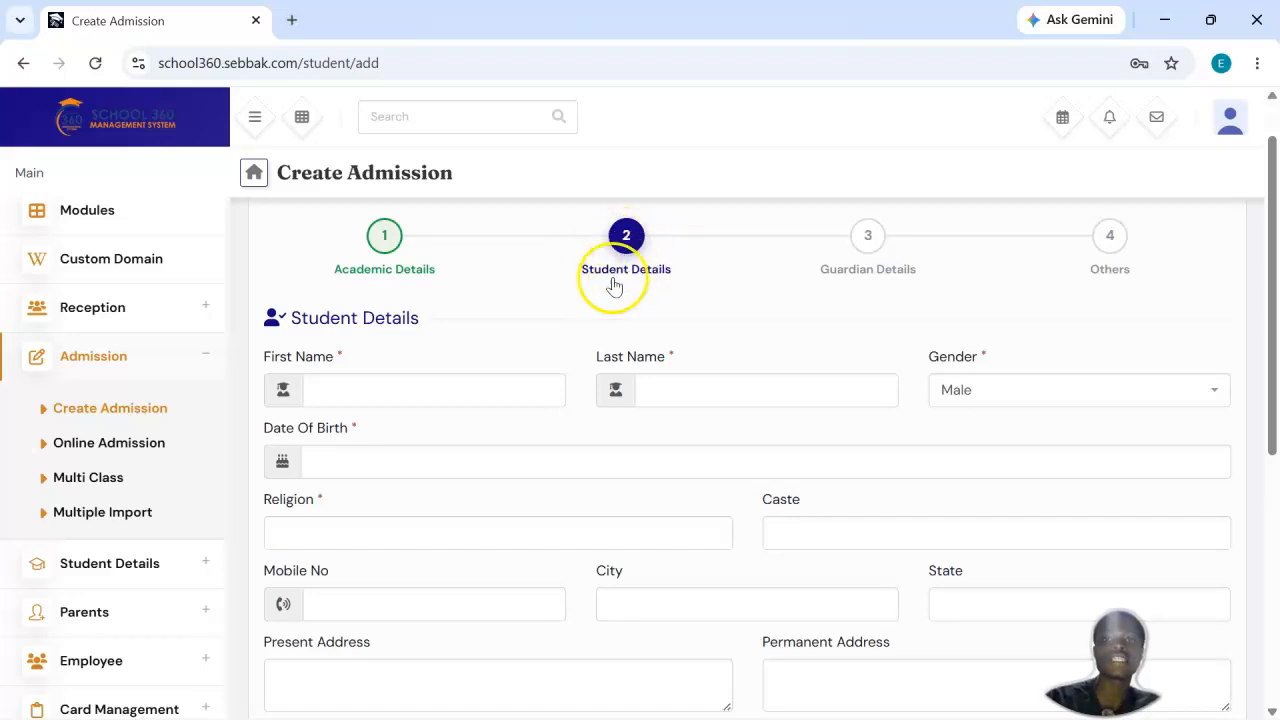
pyautogui.scroll(-1, 630, 278)
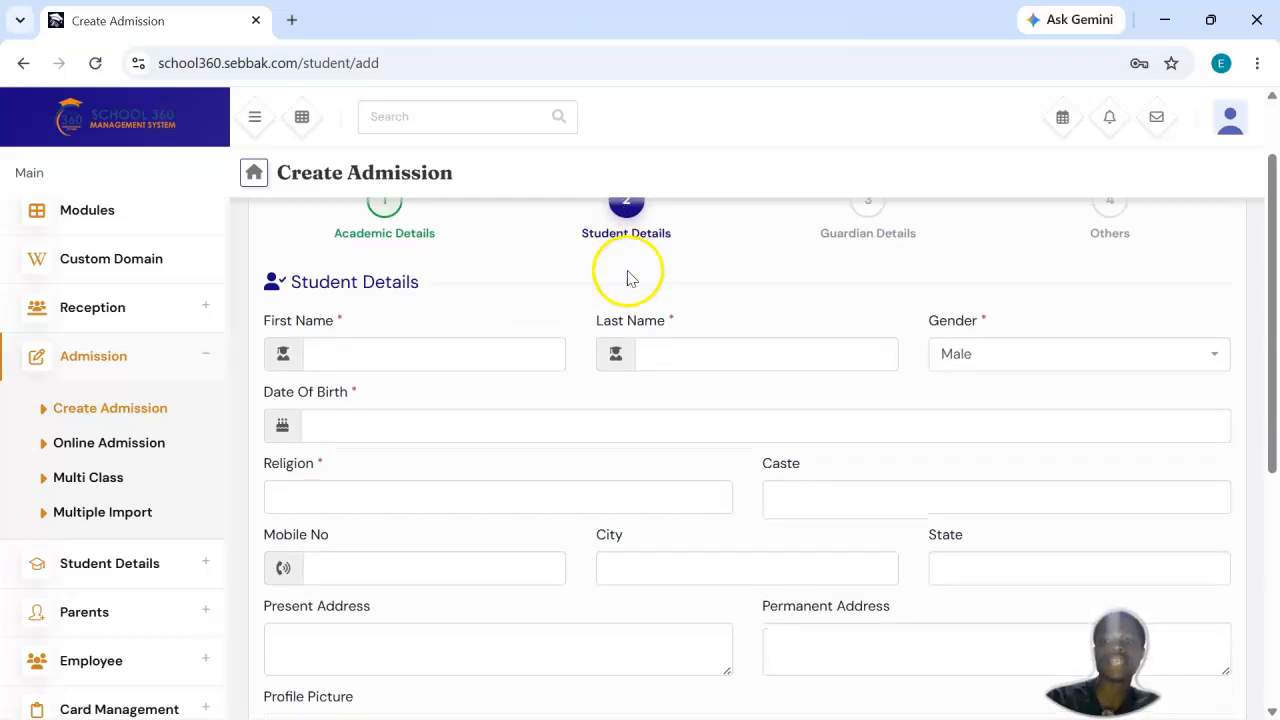
pyautogui.click(440, 349)
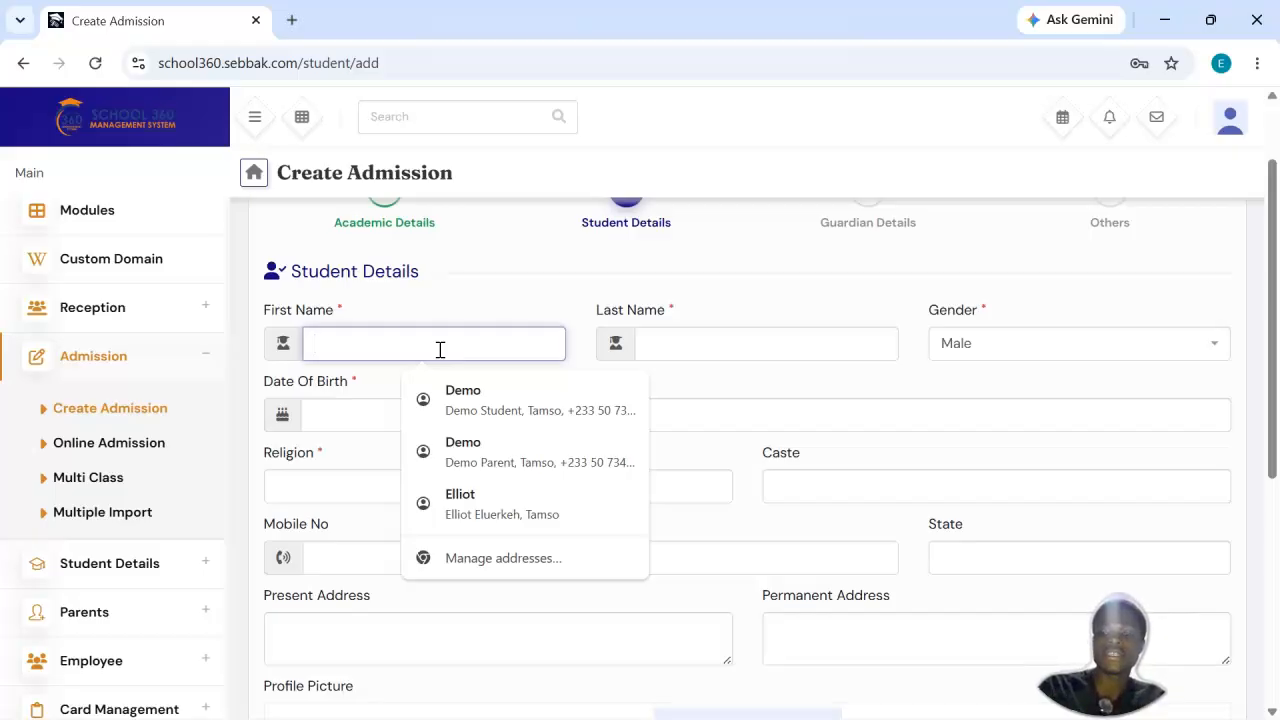
pyautogui.write('D')
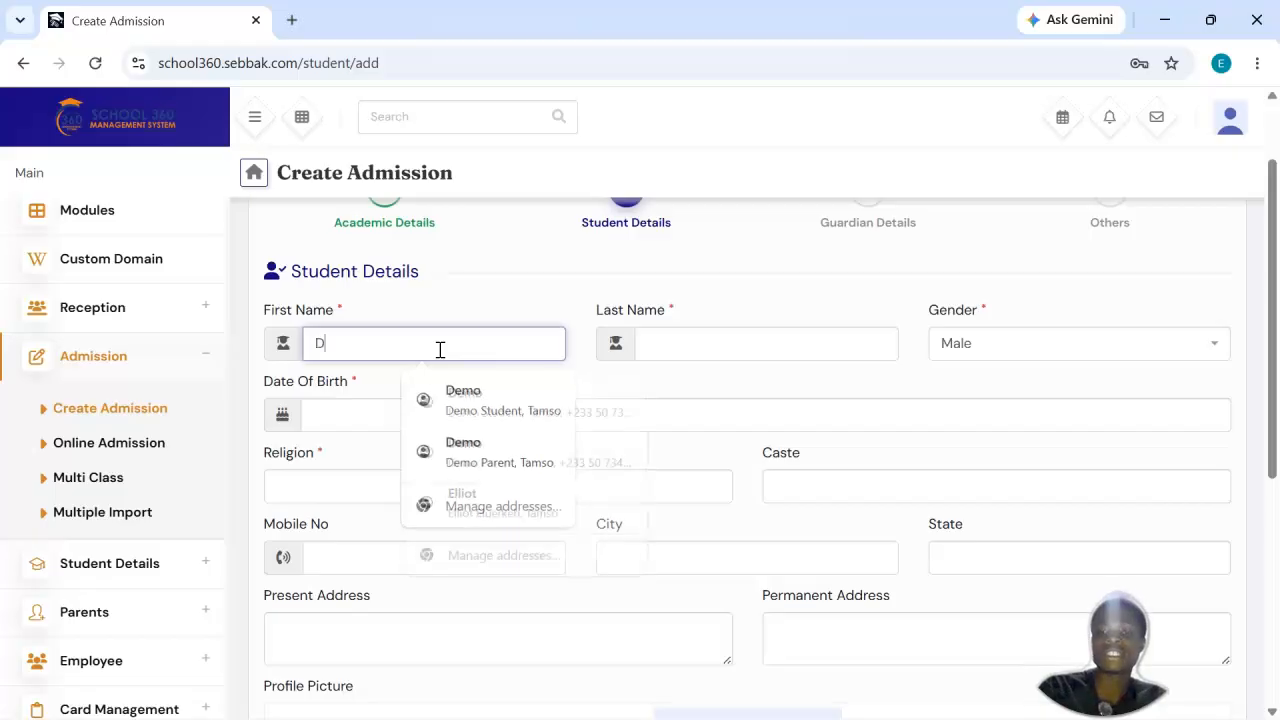
pyautogui.press('BackSpace')
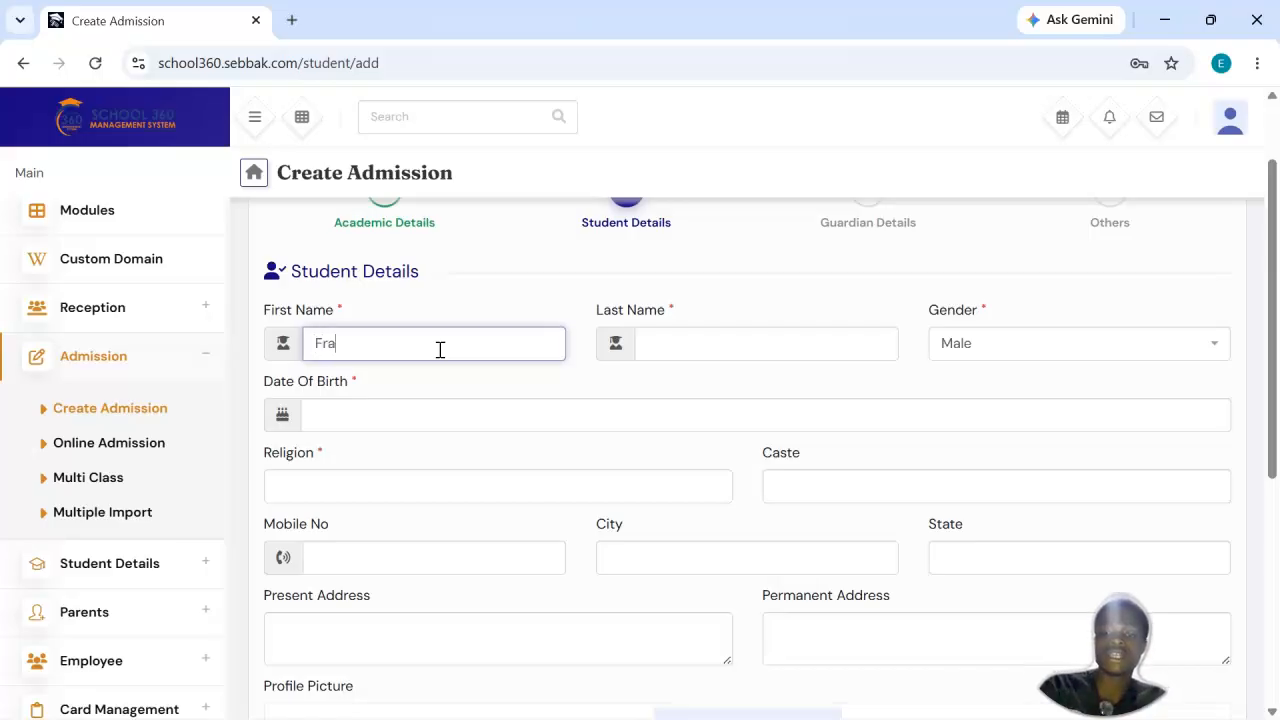
pyautogui.click(706, 343)
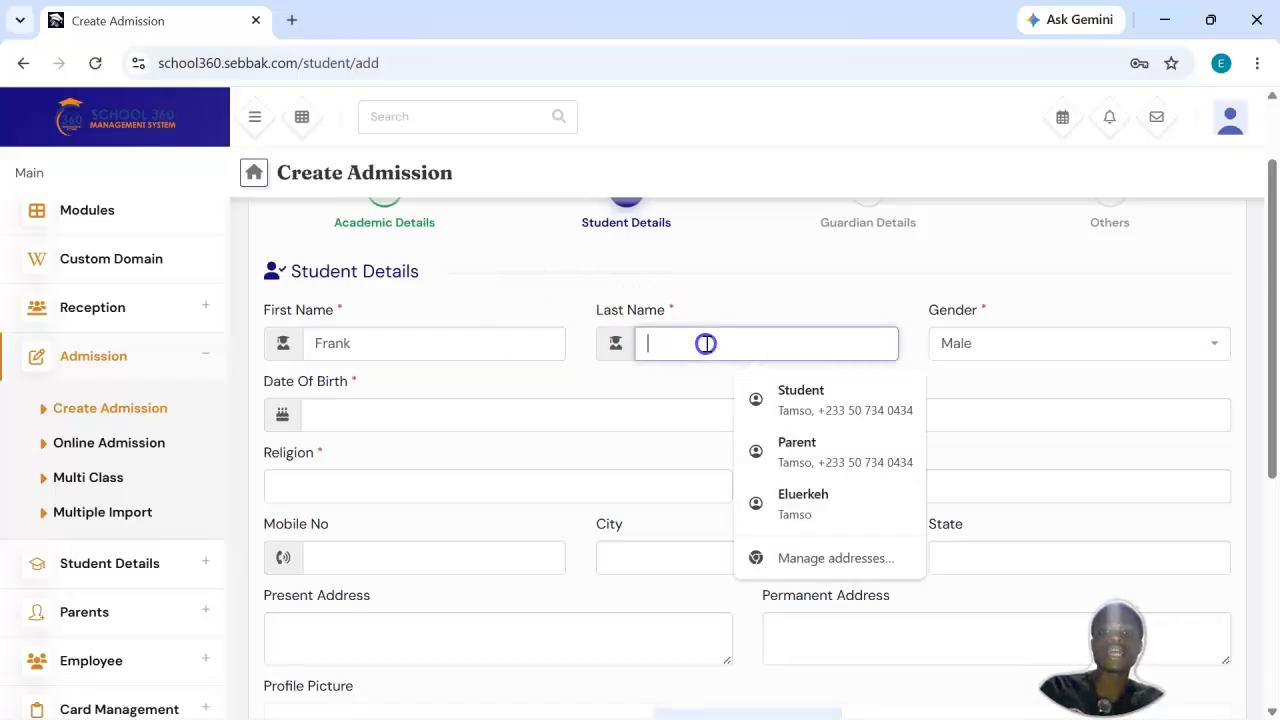
pyautogui.write('Buah')
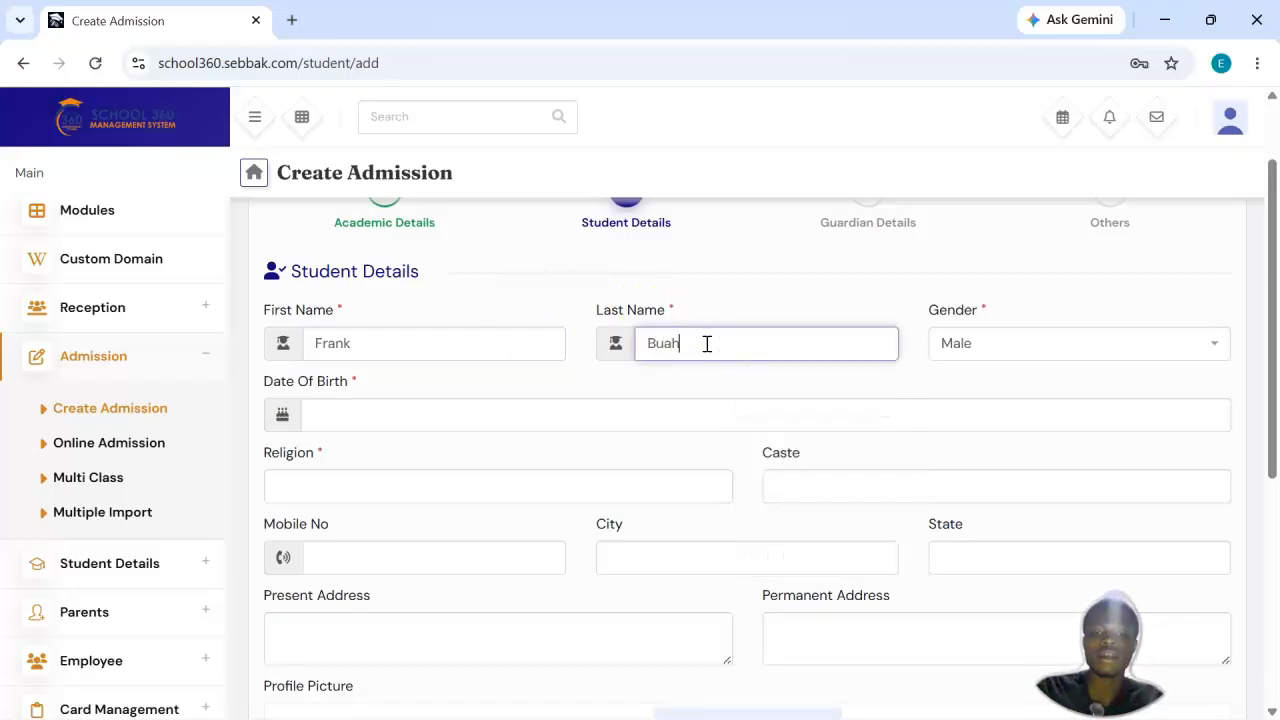
pyautogui.click(1093, 353)
pyautogui.click(1100, 353)
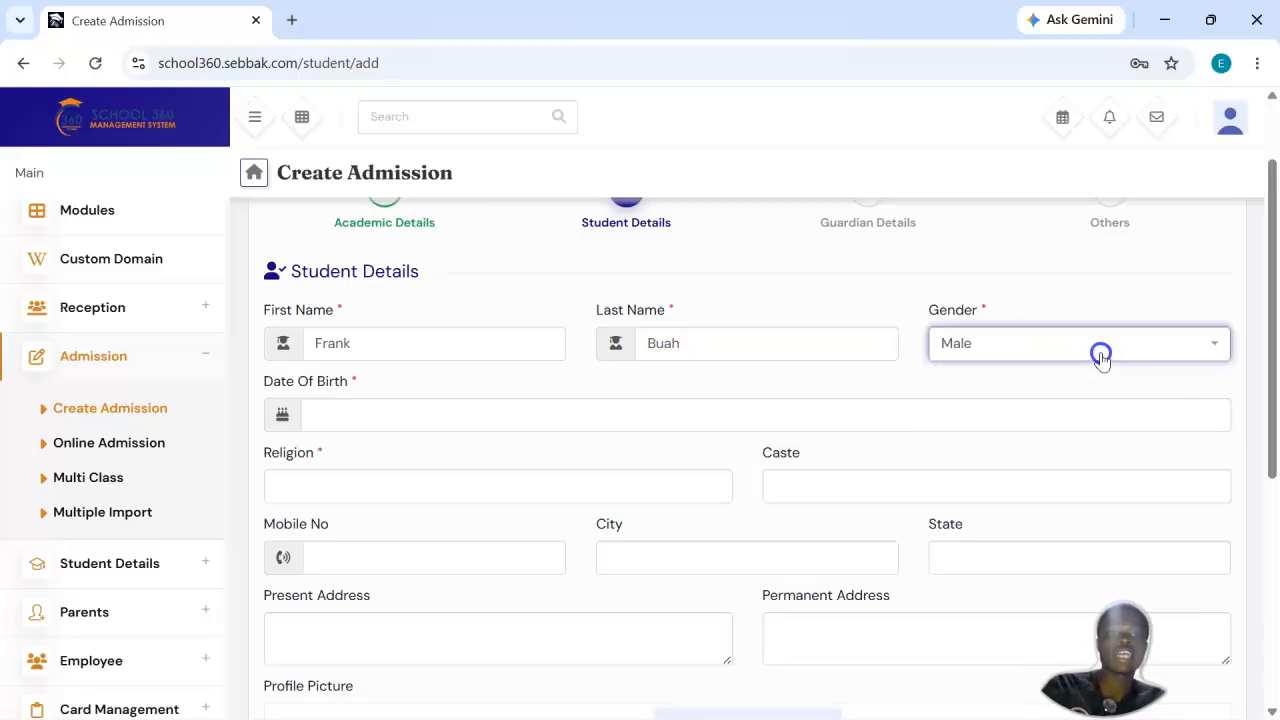
# Step: Pick the student's date of birth from the calendar by year, month and day
pyautogui.click(482, 411)
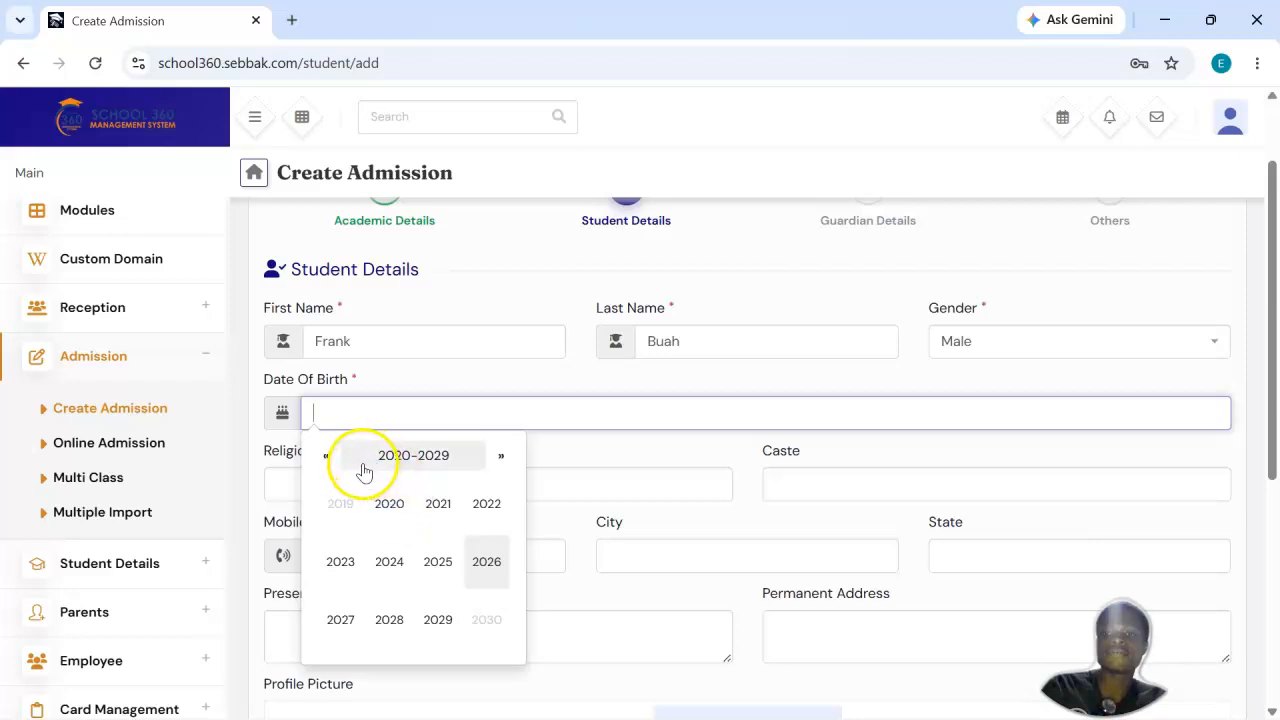
pyautogui.click(326, 460)
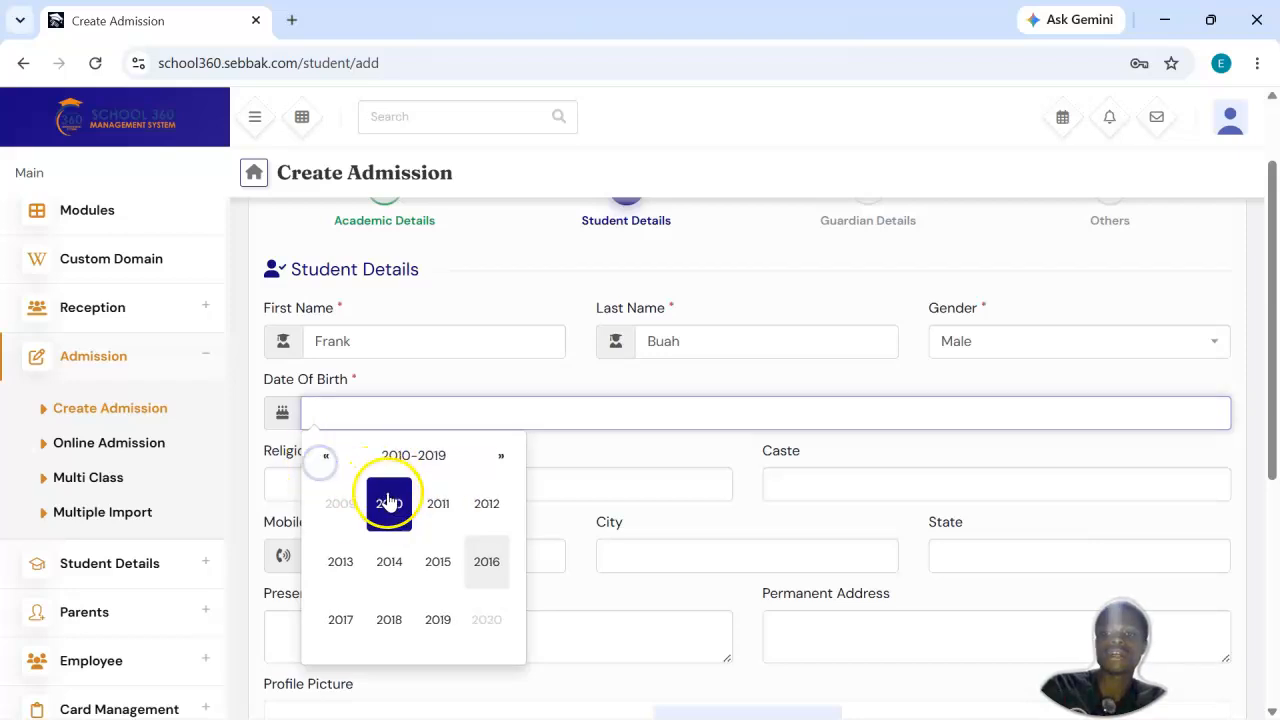
pyautogui.click(389, 505)
pyautogui.click(438, 558)
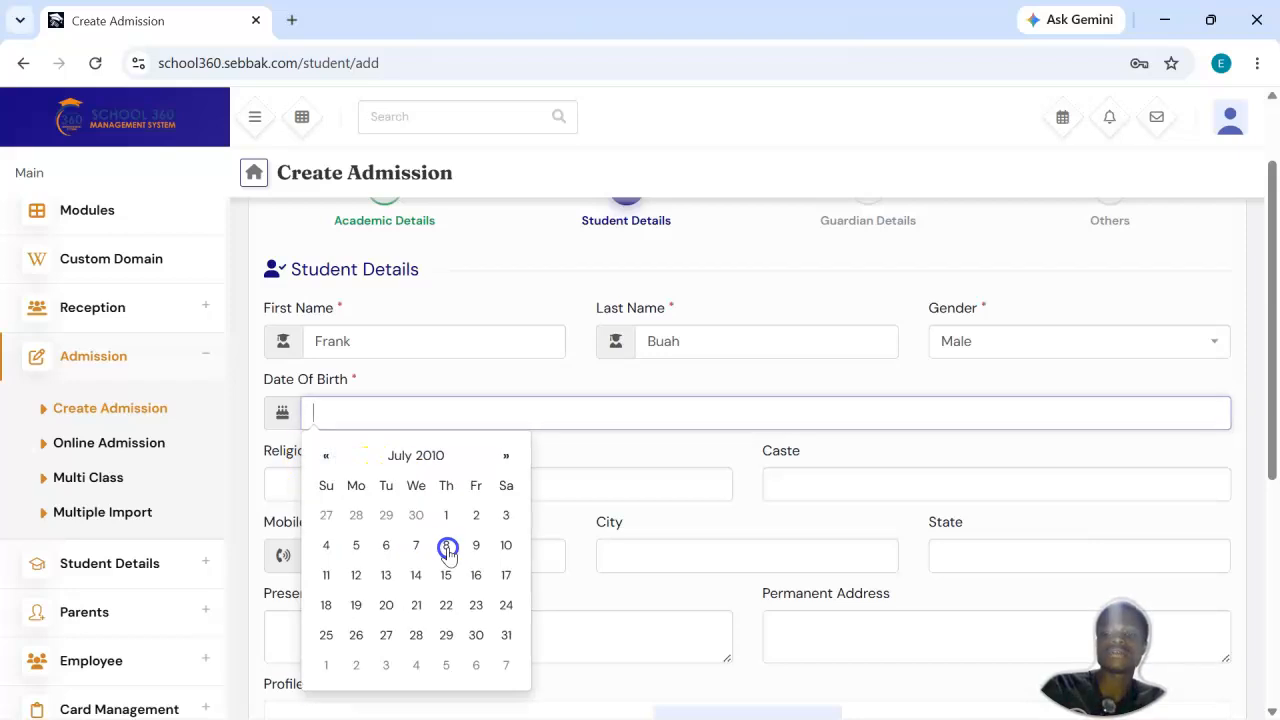
pyautogui.click(468, 545)
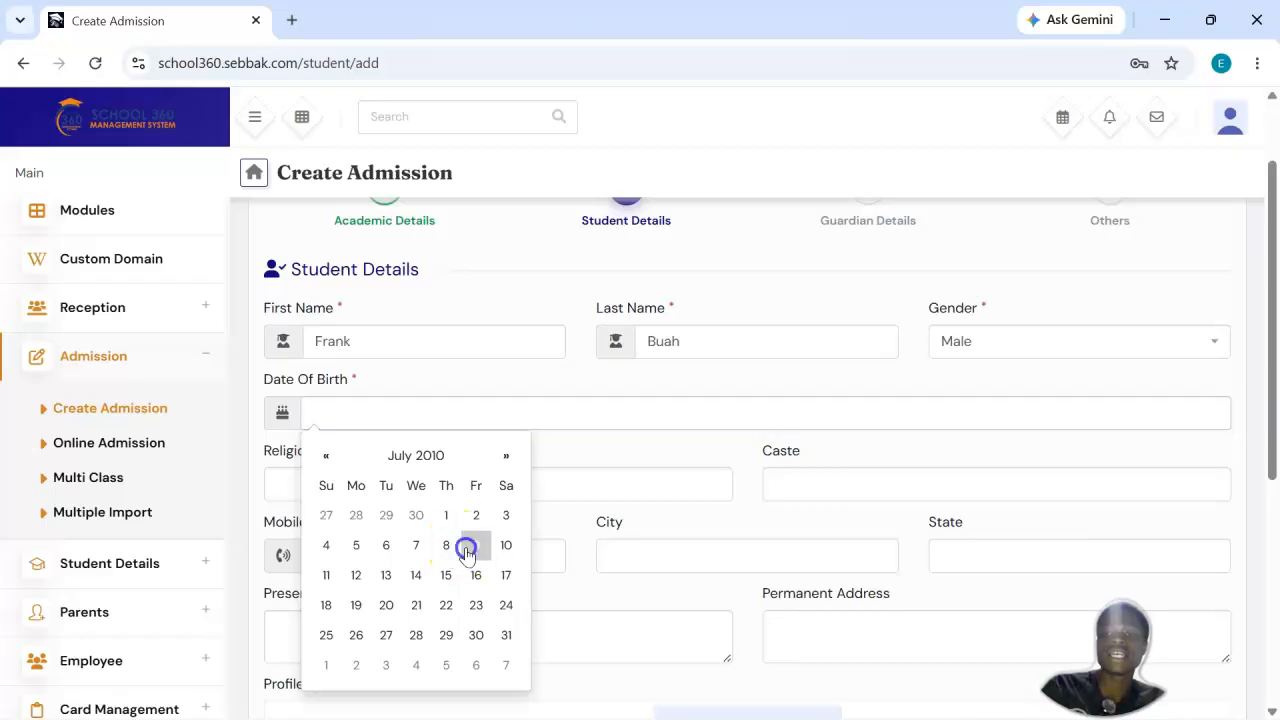
# Step: Fill in the student's religion as Muslim, replacing the suggested entry Christian
pyautogui.scroll(-1, 605, 445)
pyautogui.click(449, 409)
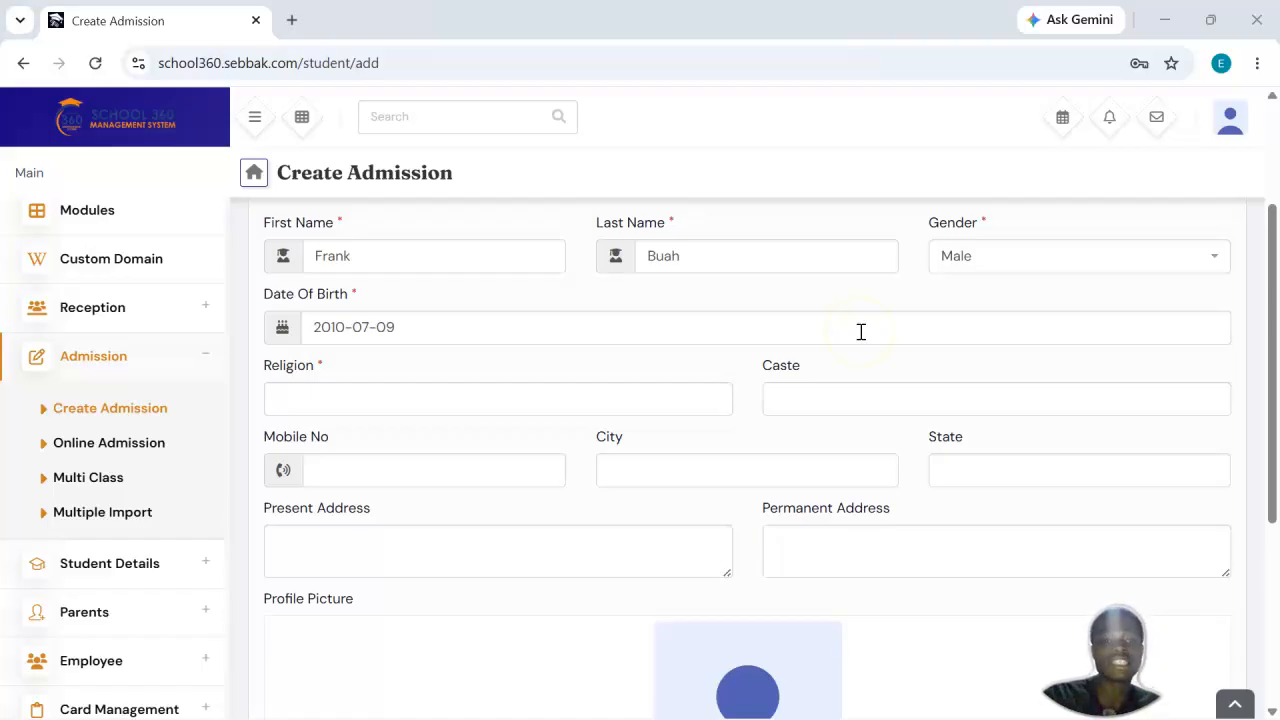
pyautogui.click(428, 396)
pyautogui.click(423, 448)
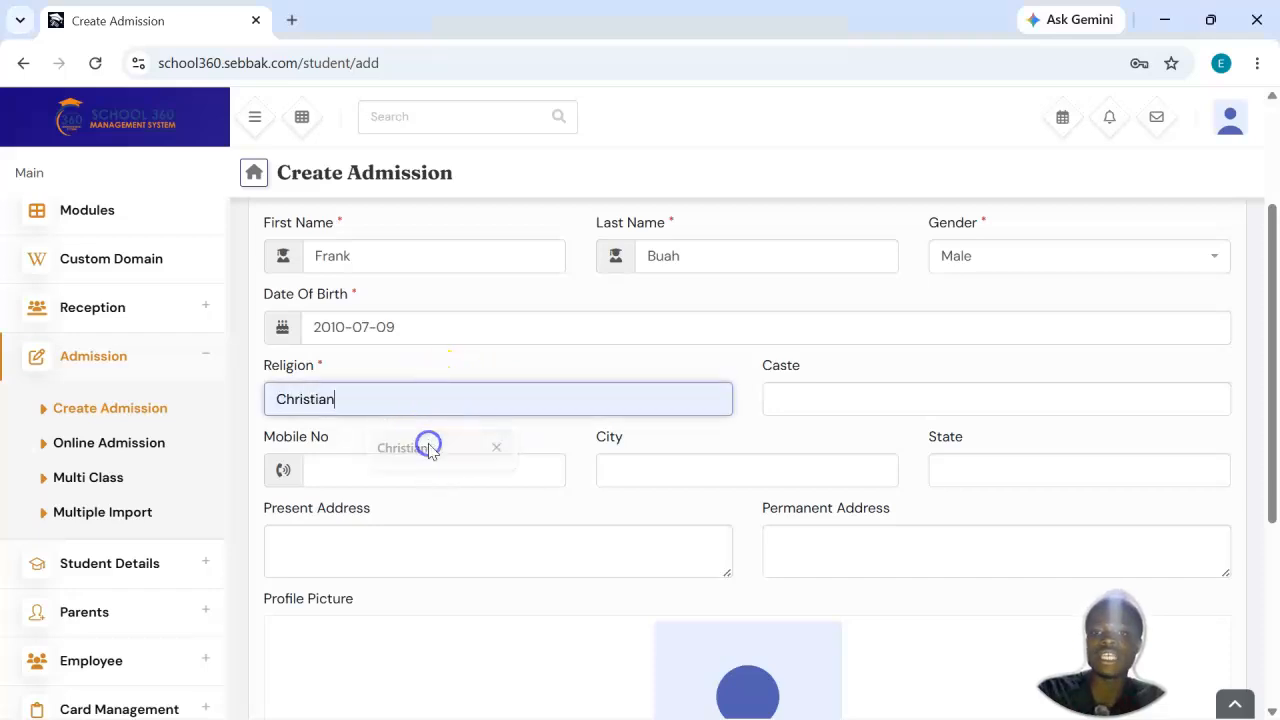
pyautogui.hotkey('ctrl', 'a')
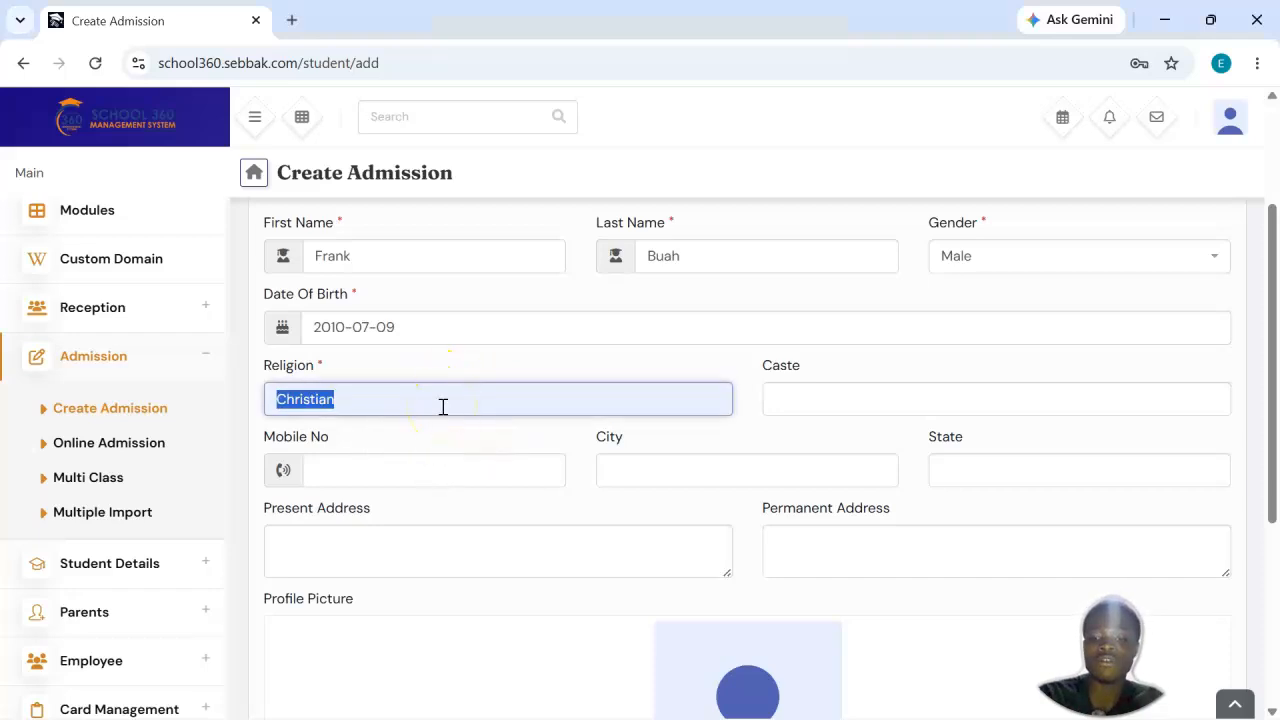
pyautogui.write('Muslim')
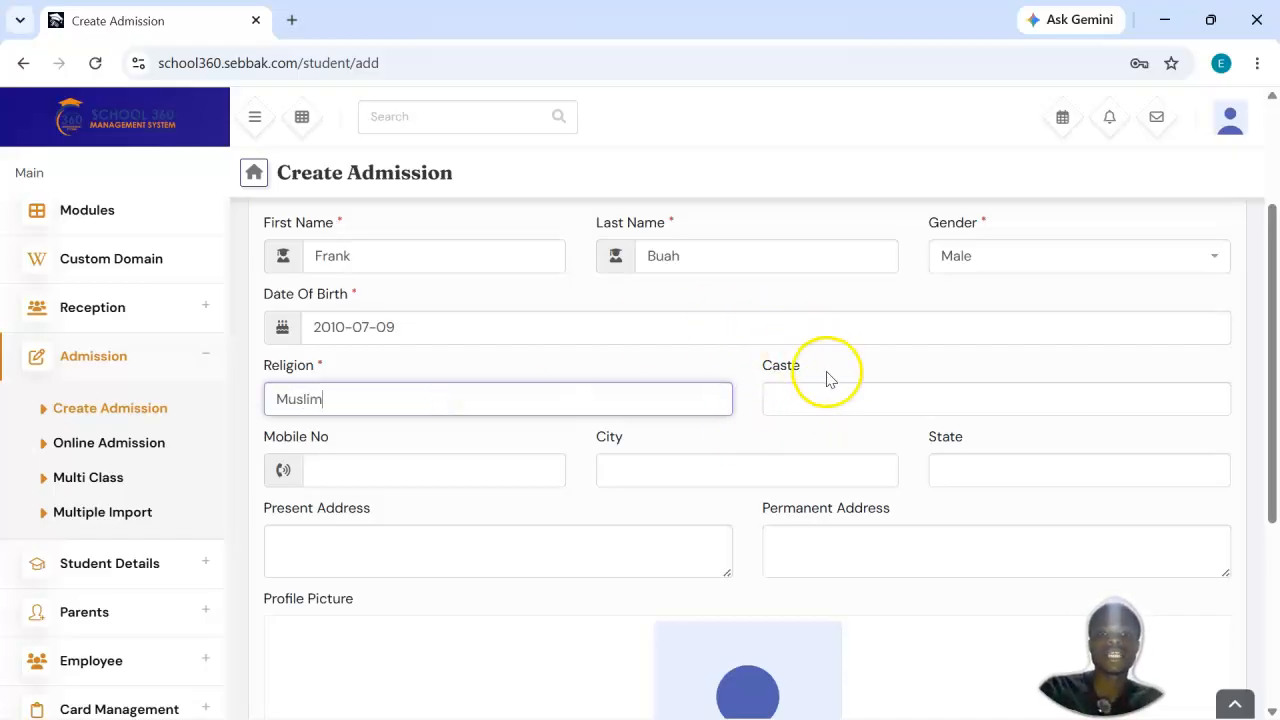
# Step: Look over the caste, contact and address fields, and open and cancel the file selection for the profile picture
pyautogui.moveTo(800, 366); pyautogui.dragTo(755, 368)
pyautogui.click(787, 370)
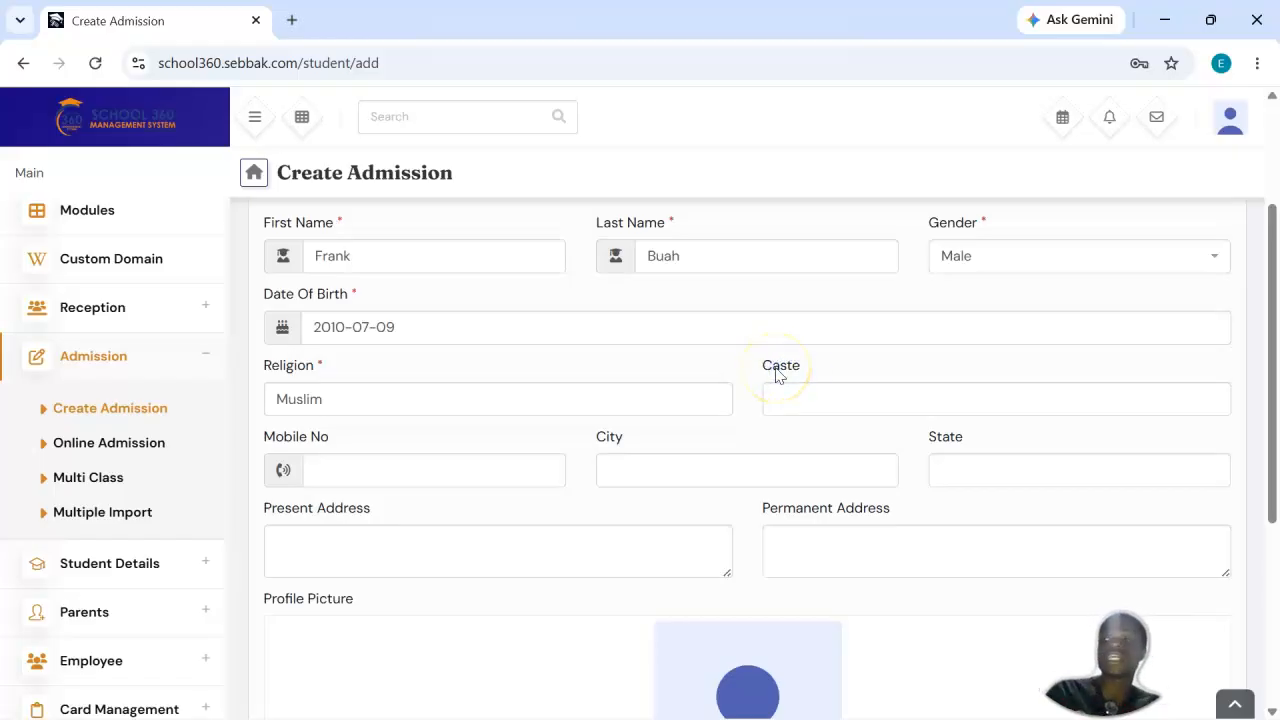
pyautogui.moveTo(830, 368); pyautogui.dragTo(809, 363)
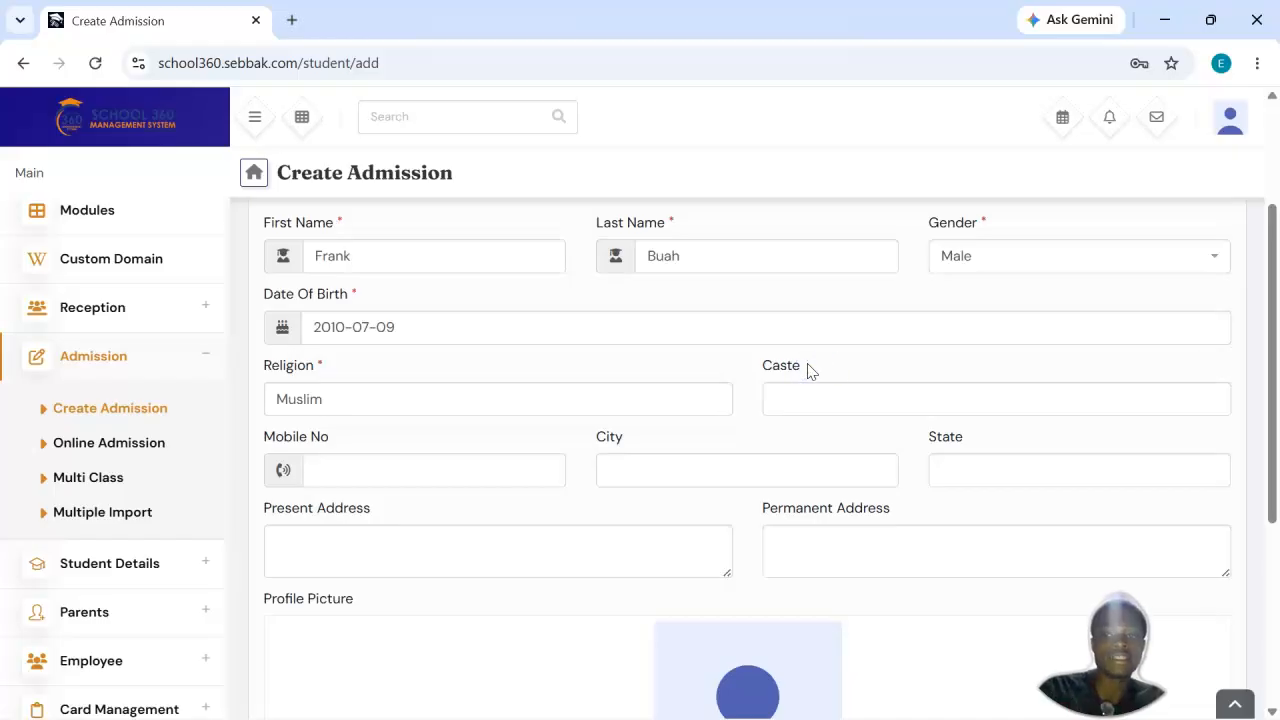
pyautogui.scroll(-1, 809, 366)
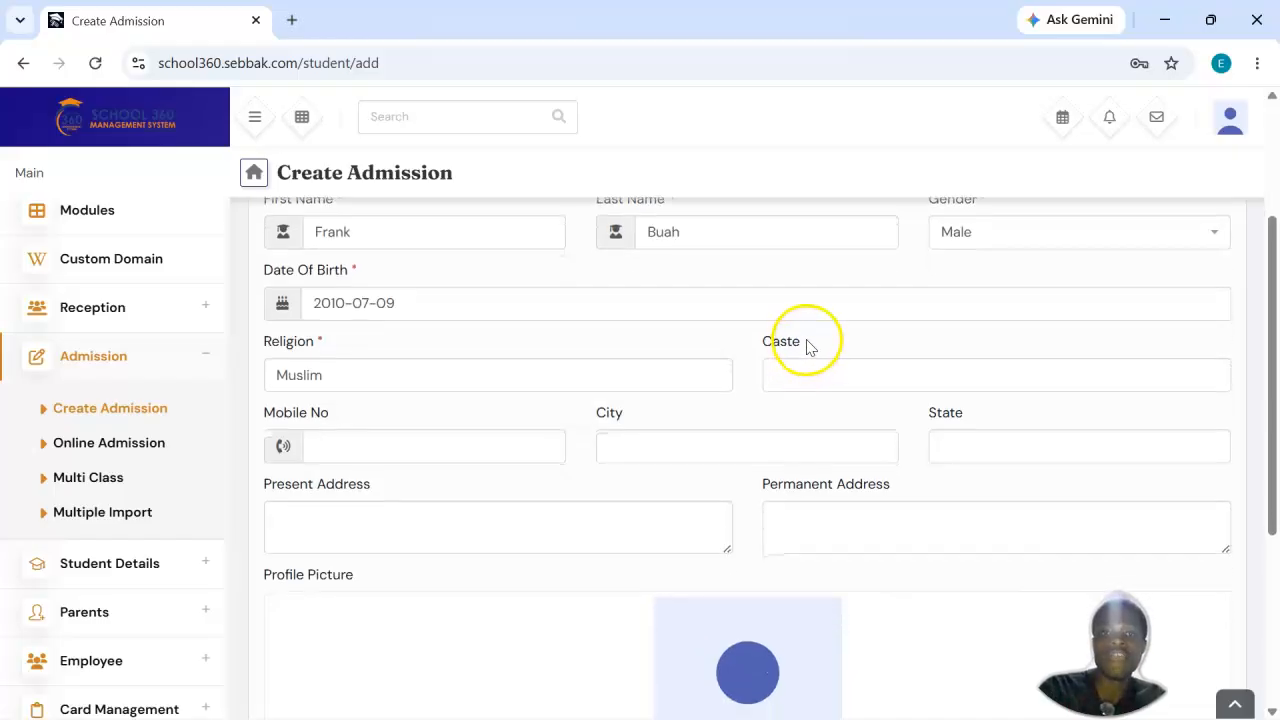
pyautogui.scroll(-1, 810, 347)
pyautogui.scroll(-1, 810, 347)
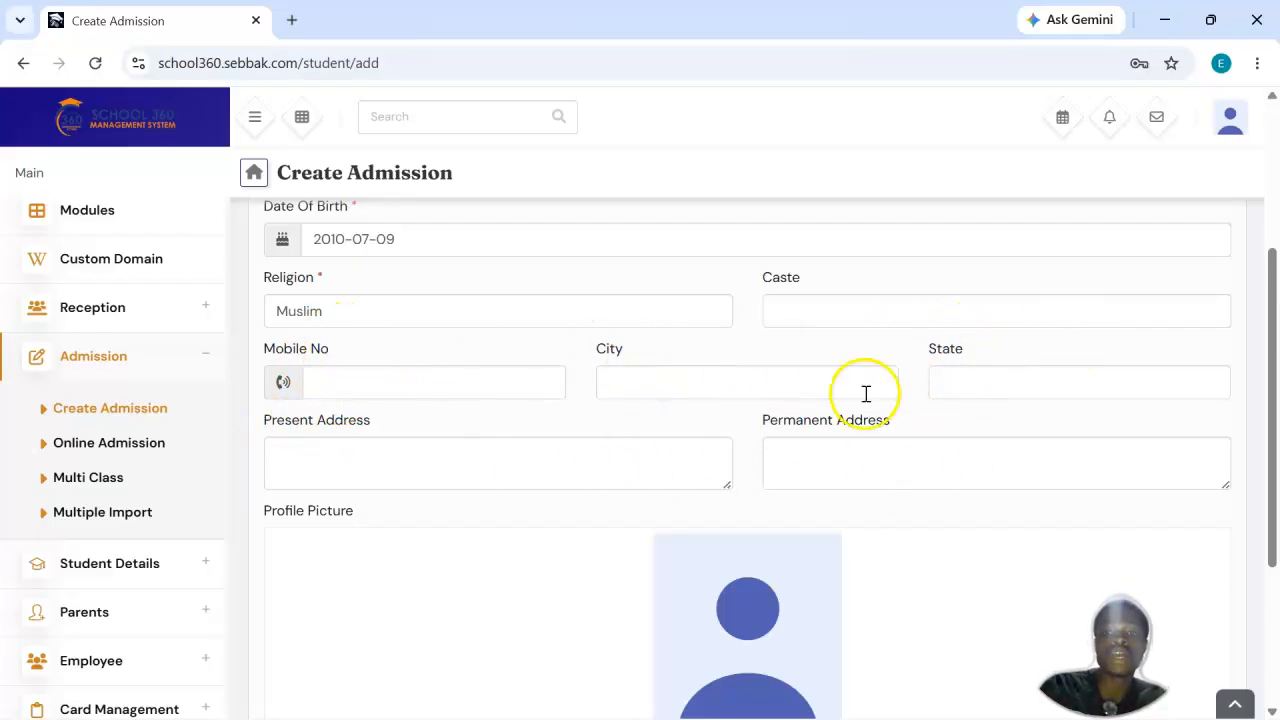
pyautogui.scroll(-2, 903, 451)
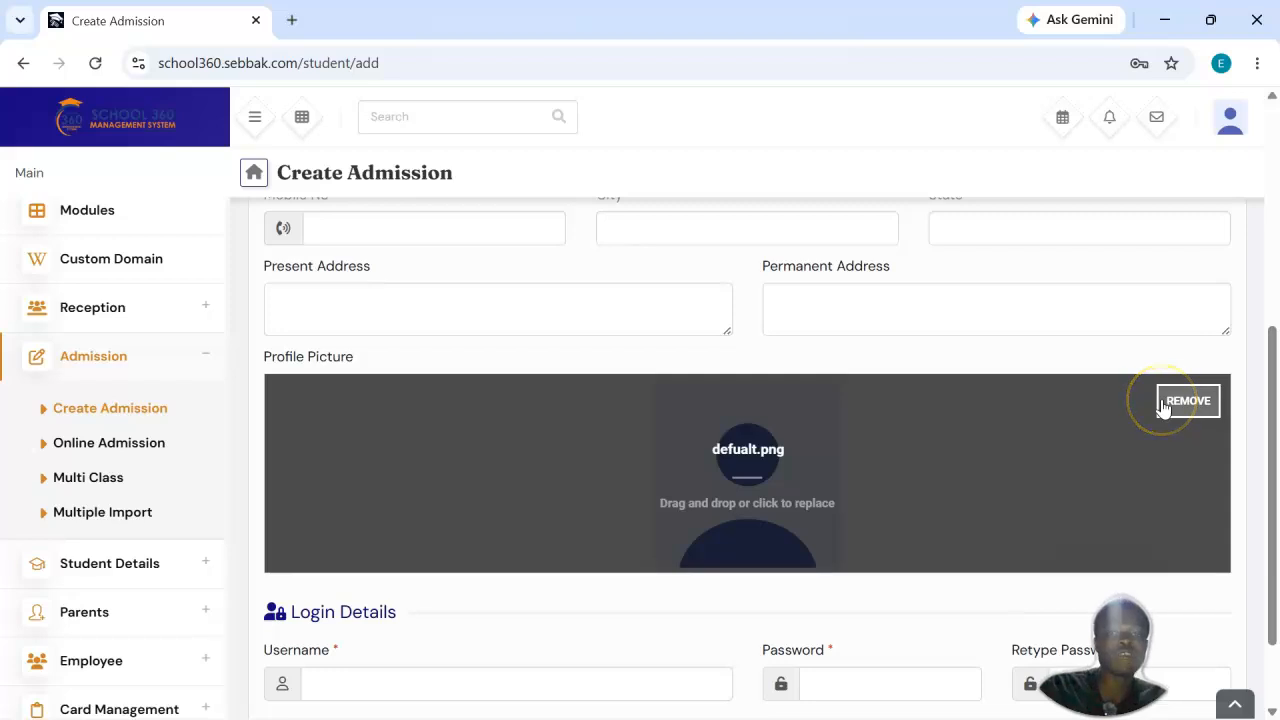
pyautogui.click(758, 456)
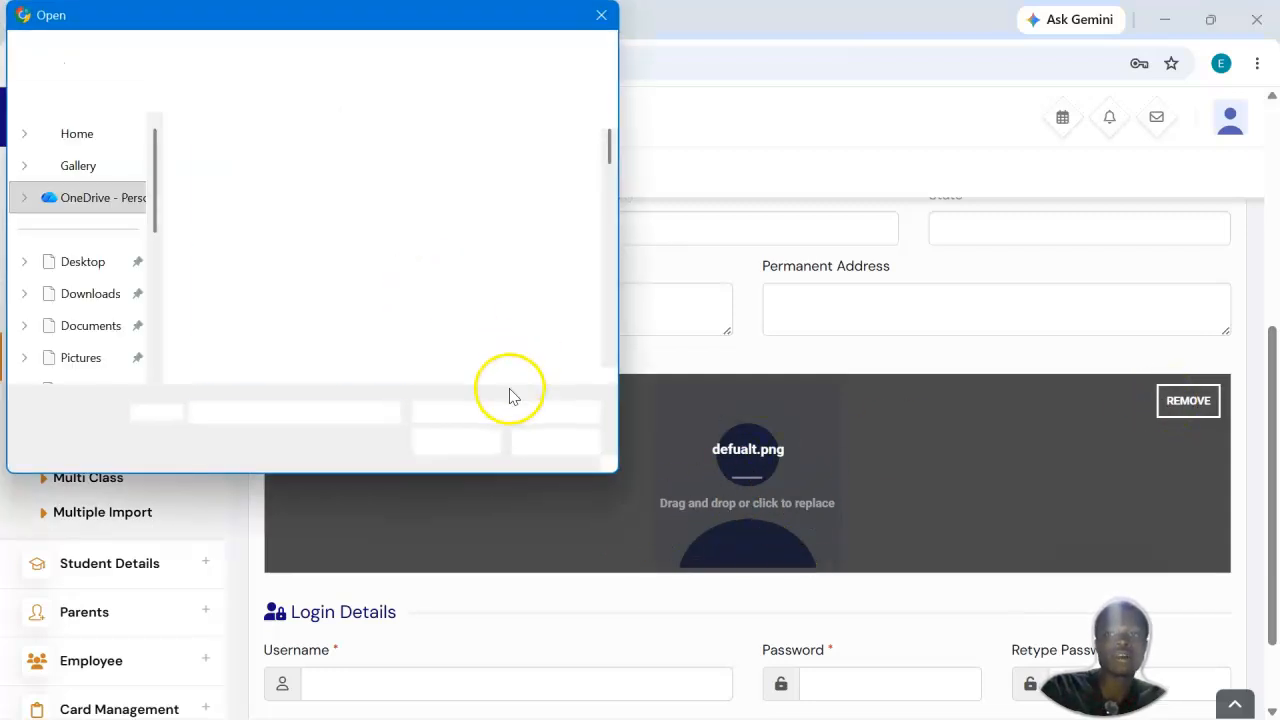
pyautogui.click(545, 443)
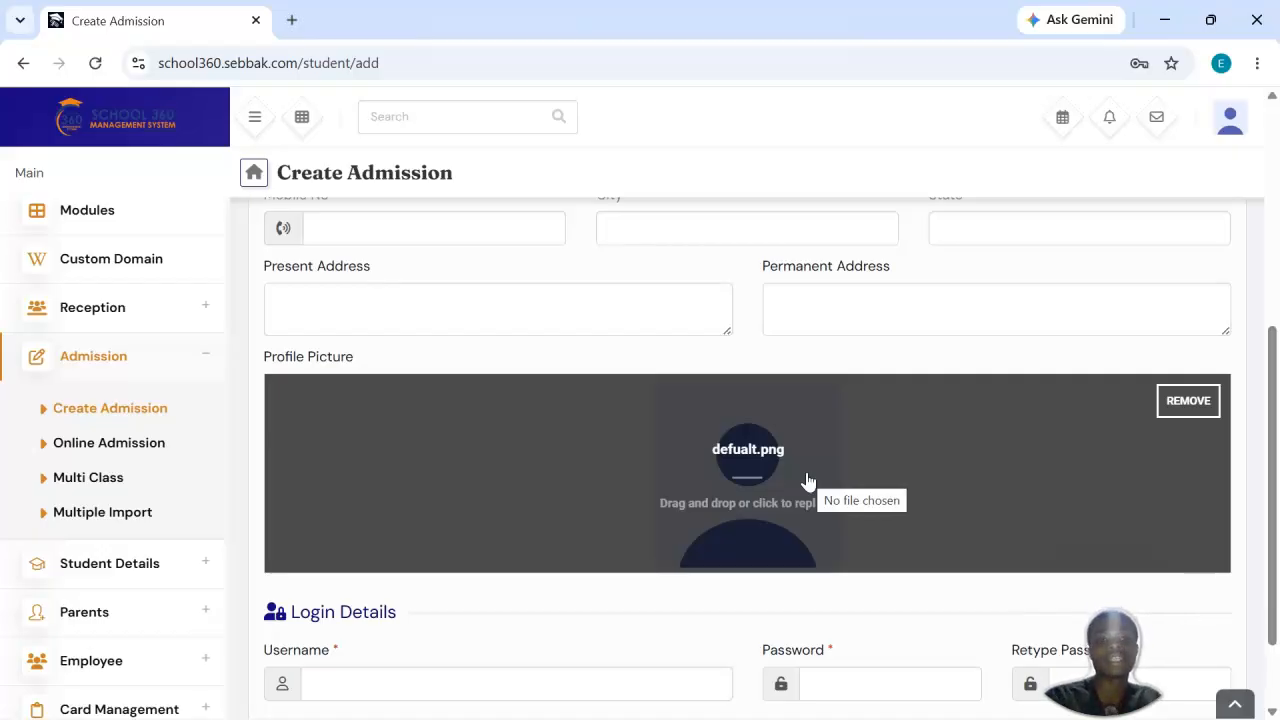
# Step: Enter the student's username in the login details, dismissing the notice that covers part of the form
pyautogui.scroll(-2, 808, 481)
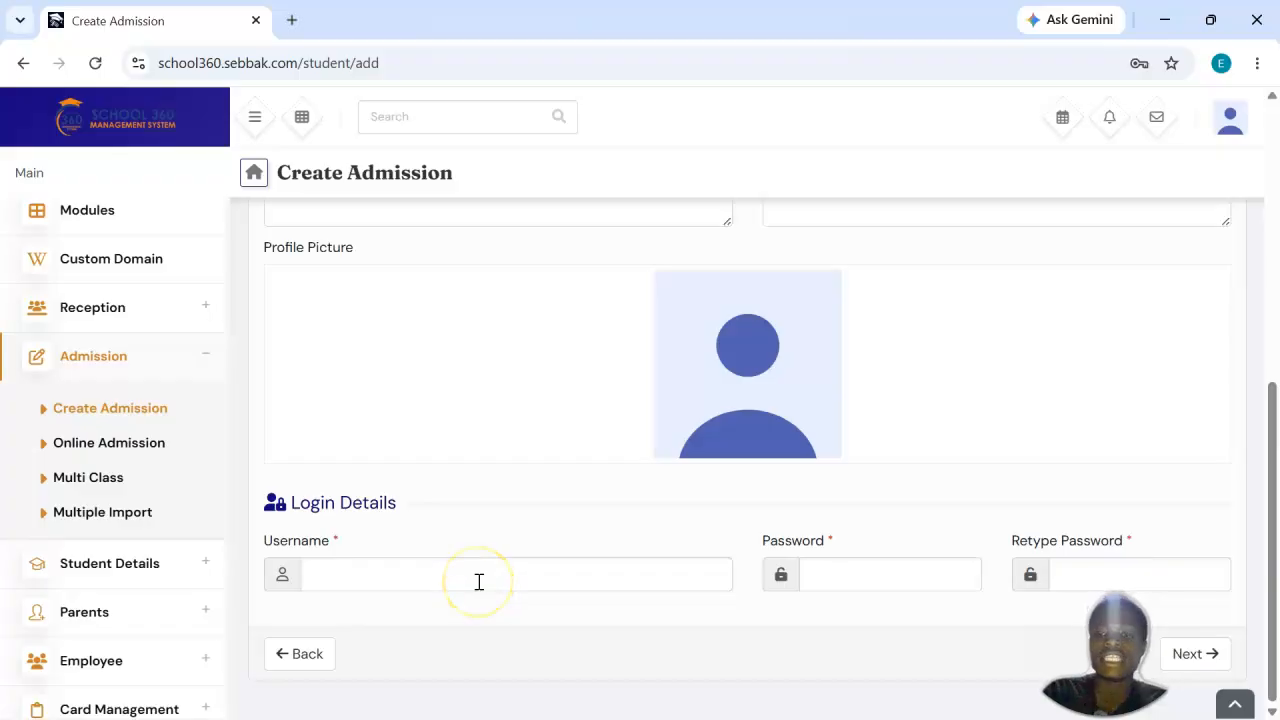
pyautogui.click(479, 581)
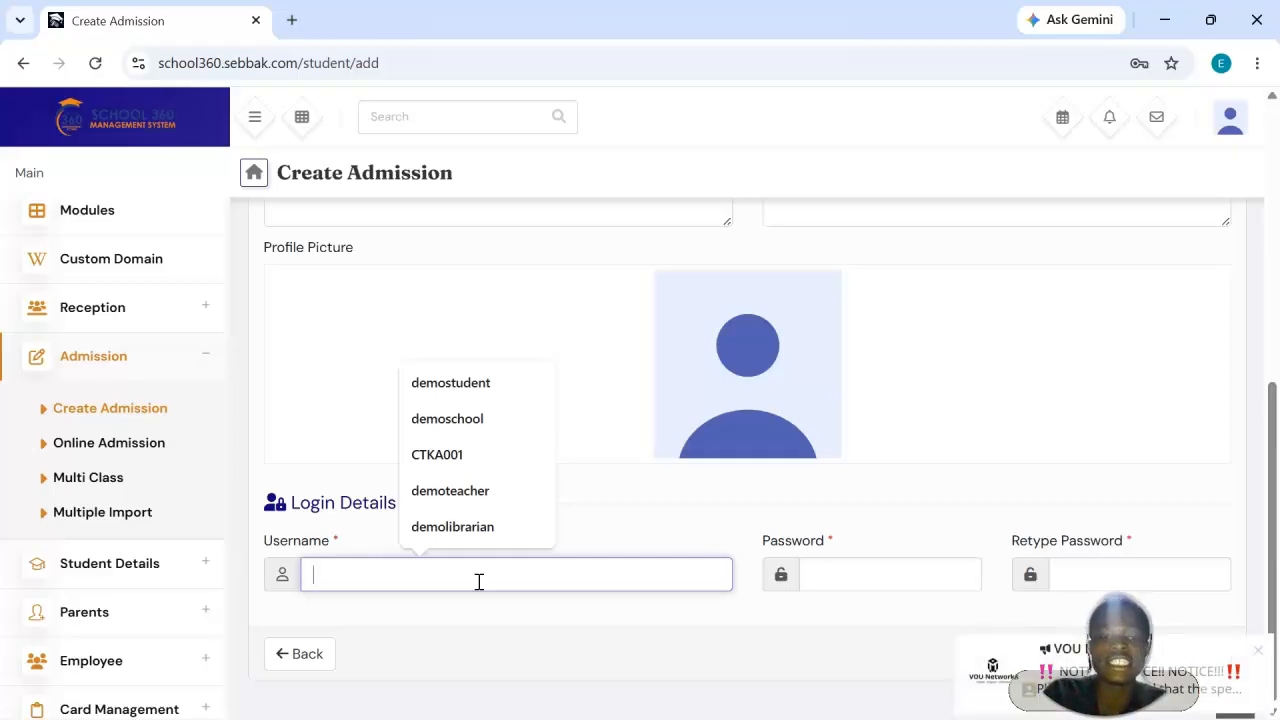
pyautogui.click(1258, 650)
pyautogui.click(346, 583)
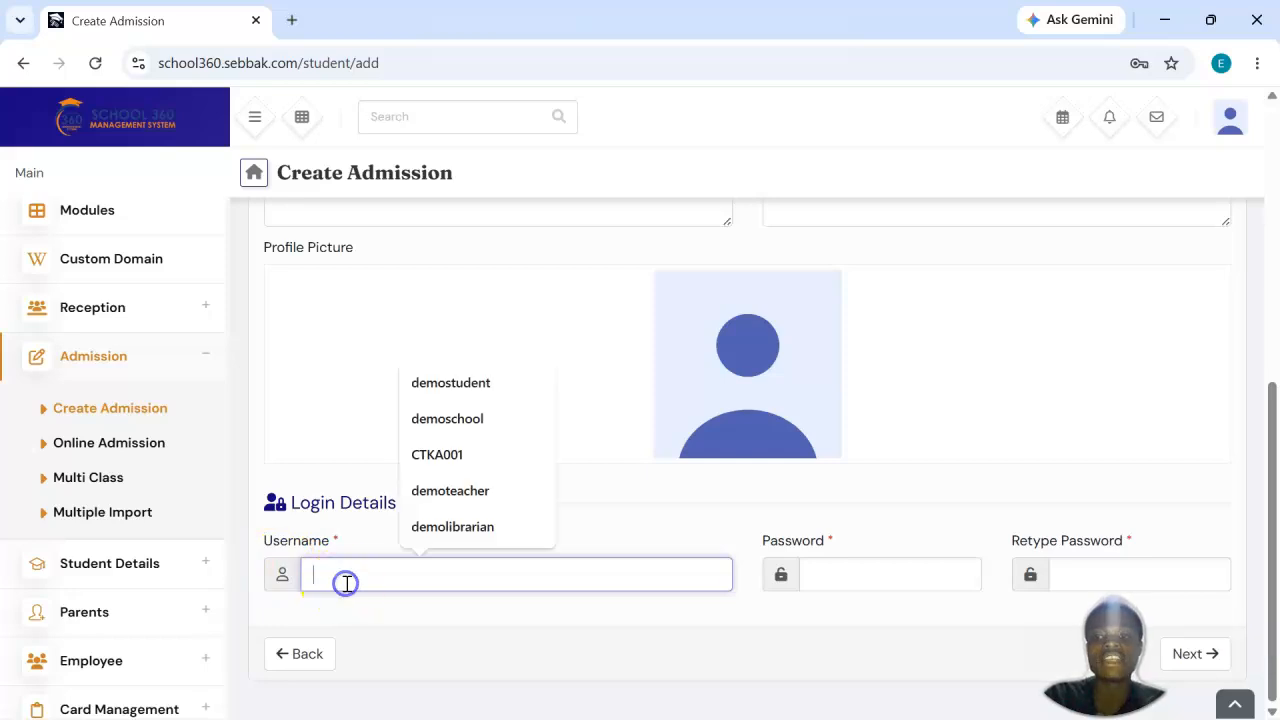
pyautogui.write('DMS004')
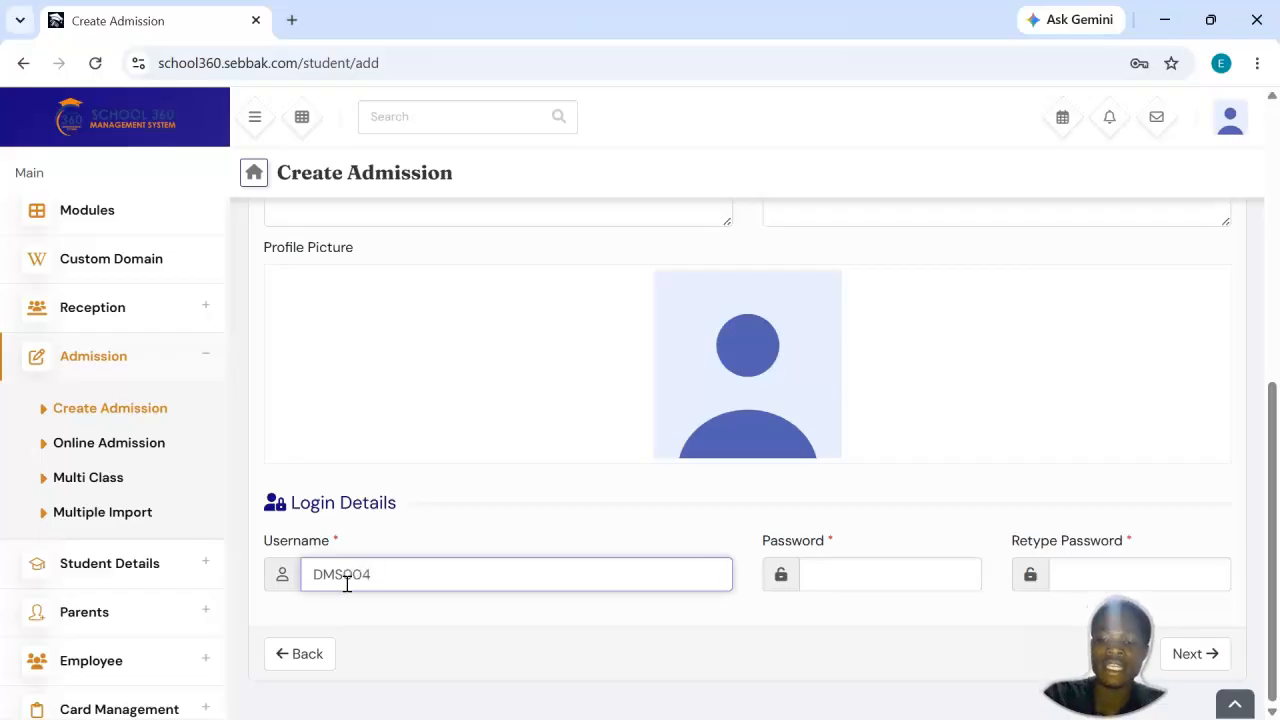
pyautogui.hotkey('ctrl', 'a')
pyautogui.press('Right')
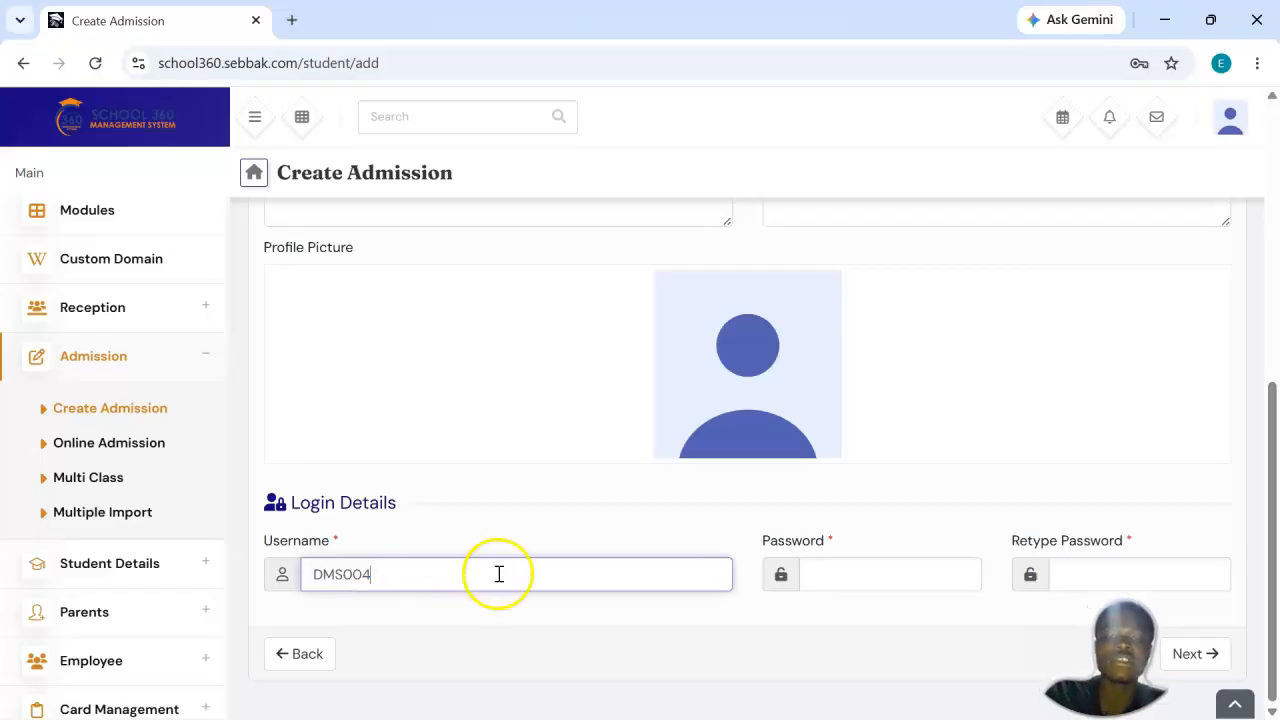
# Step: Enter the student's login password and repeat it in the retype password field
pyautogui.click(826, 581)
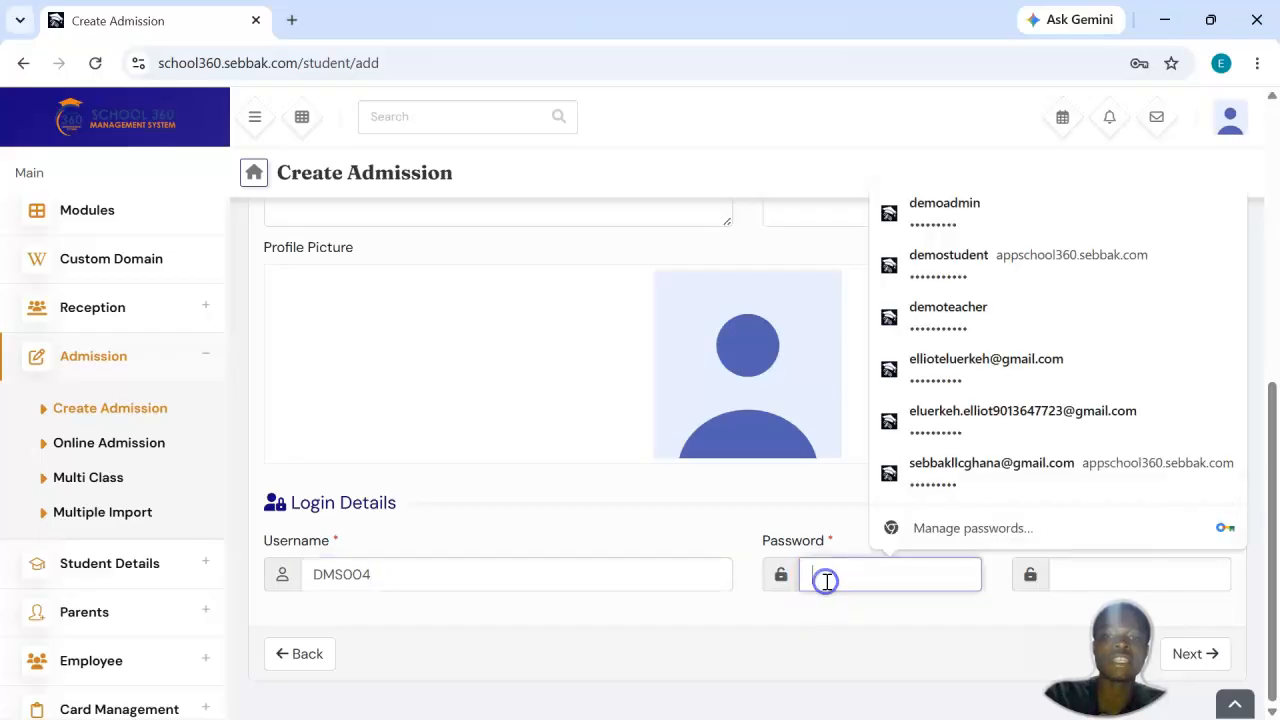
pyautogui.write('12345')
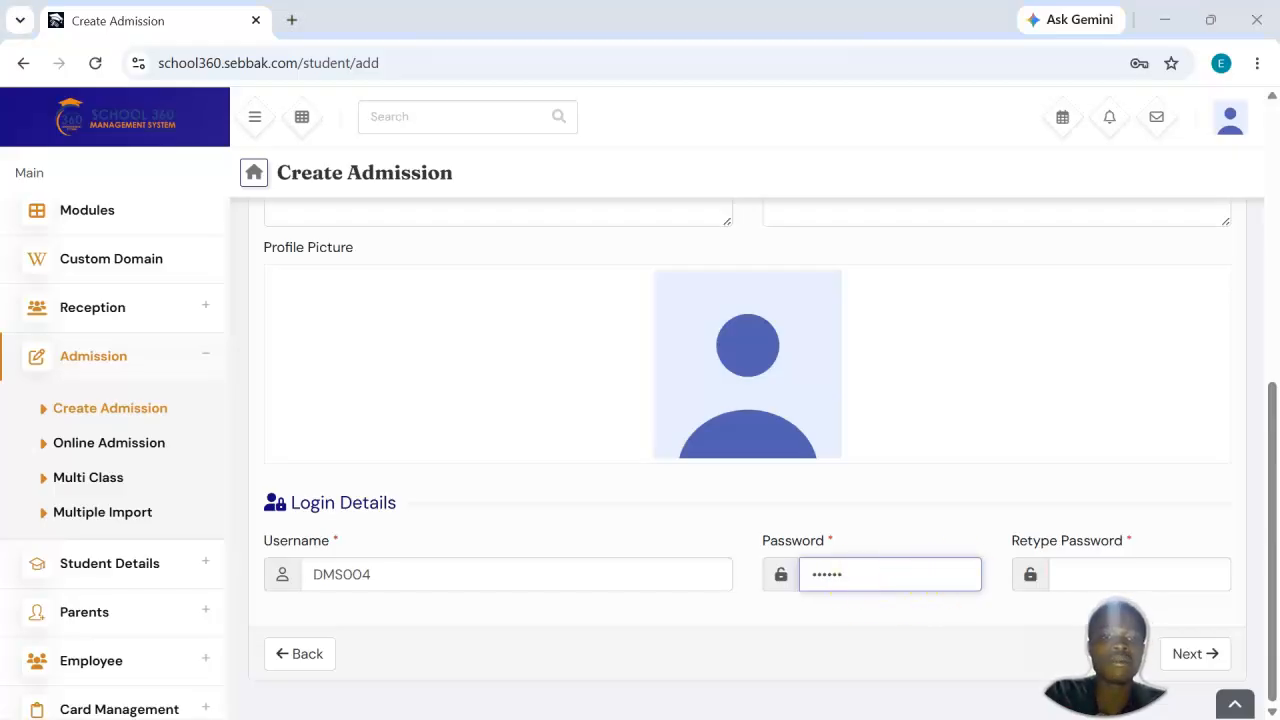
pyautogui.click(1207, 570)
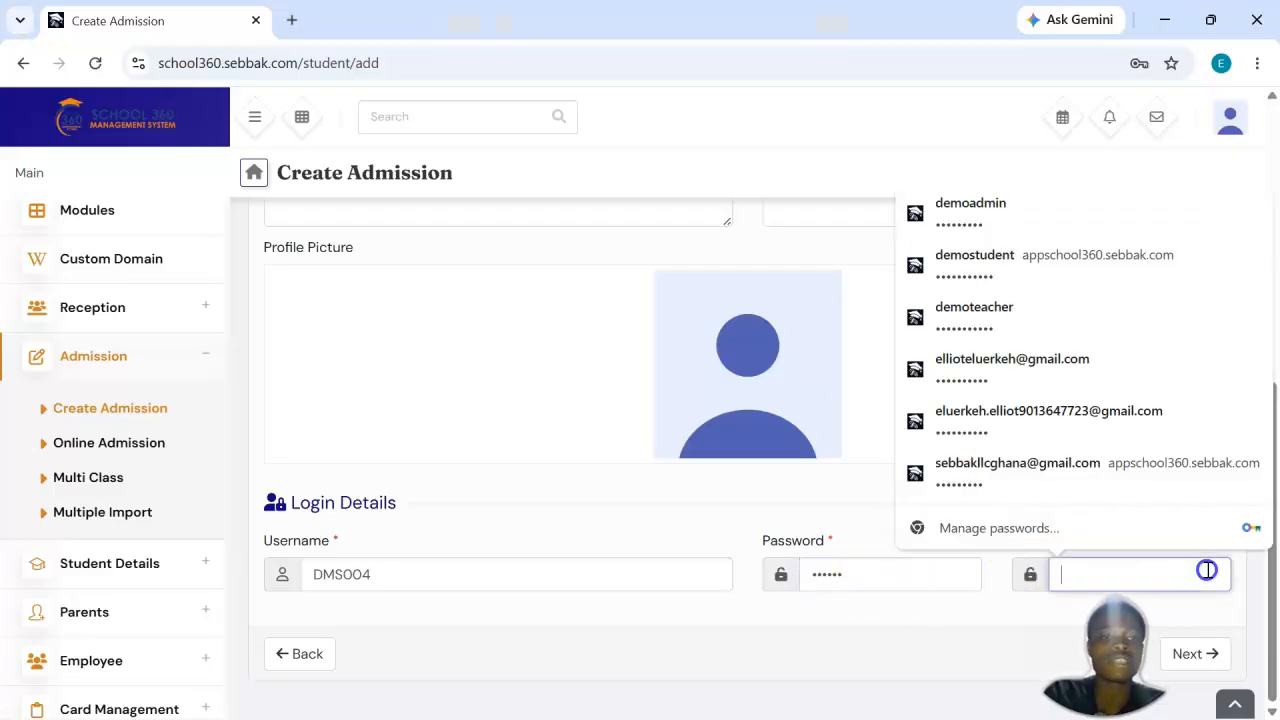
pyautogui.write('123')
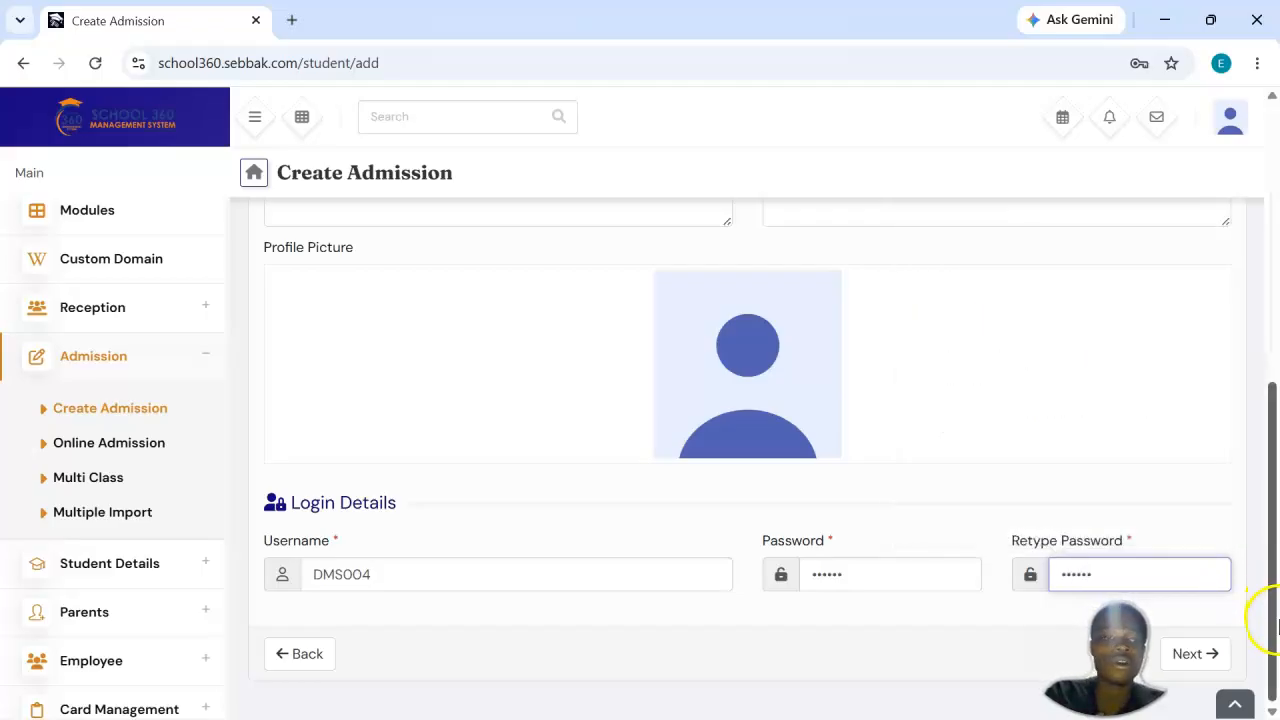
# Step: Continue to the guardian details stage of the admission and look over its fields
pyautogui.click(1218, 656)
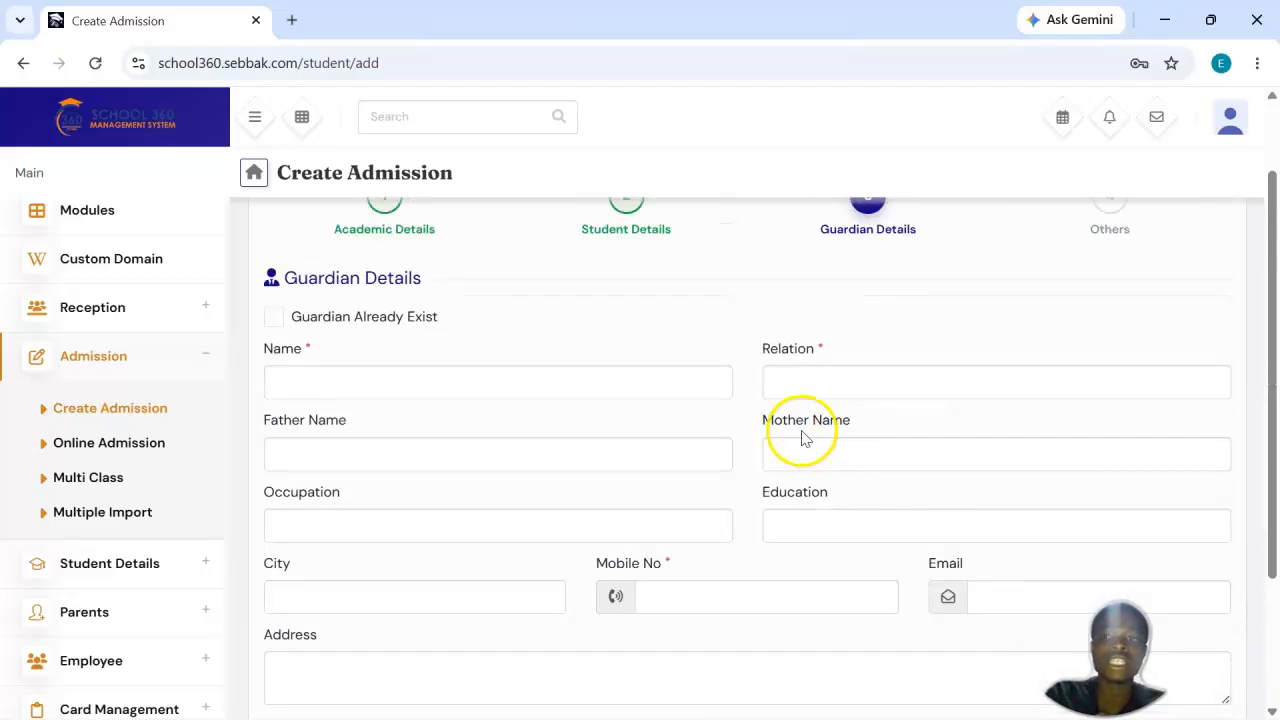
pyautogui.scroll(-2, 800, 432)
pyautogui.scroll(2, 802, 437)
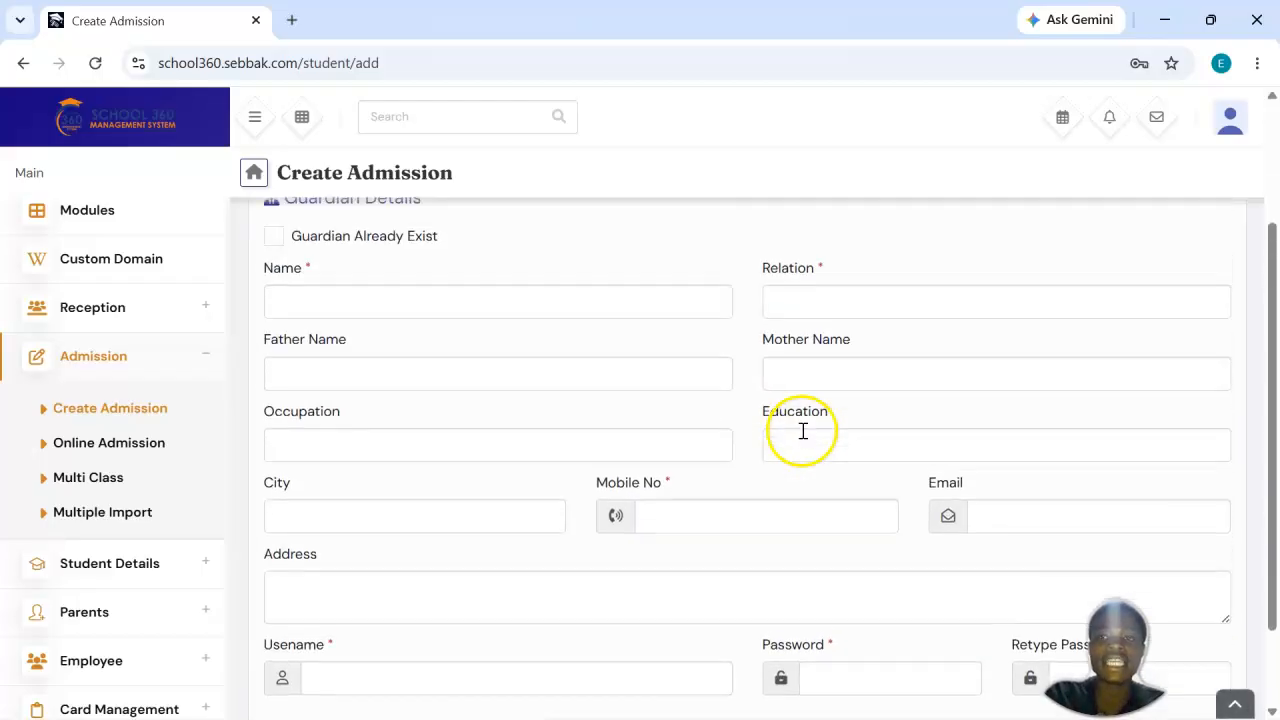
pyautogui.scroll(-2, 802, 437)
pyautogui.scroll(2, 802, 437)
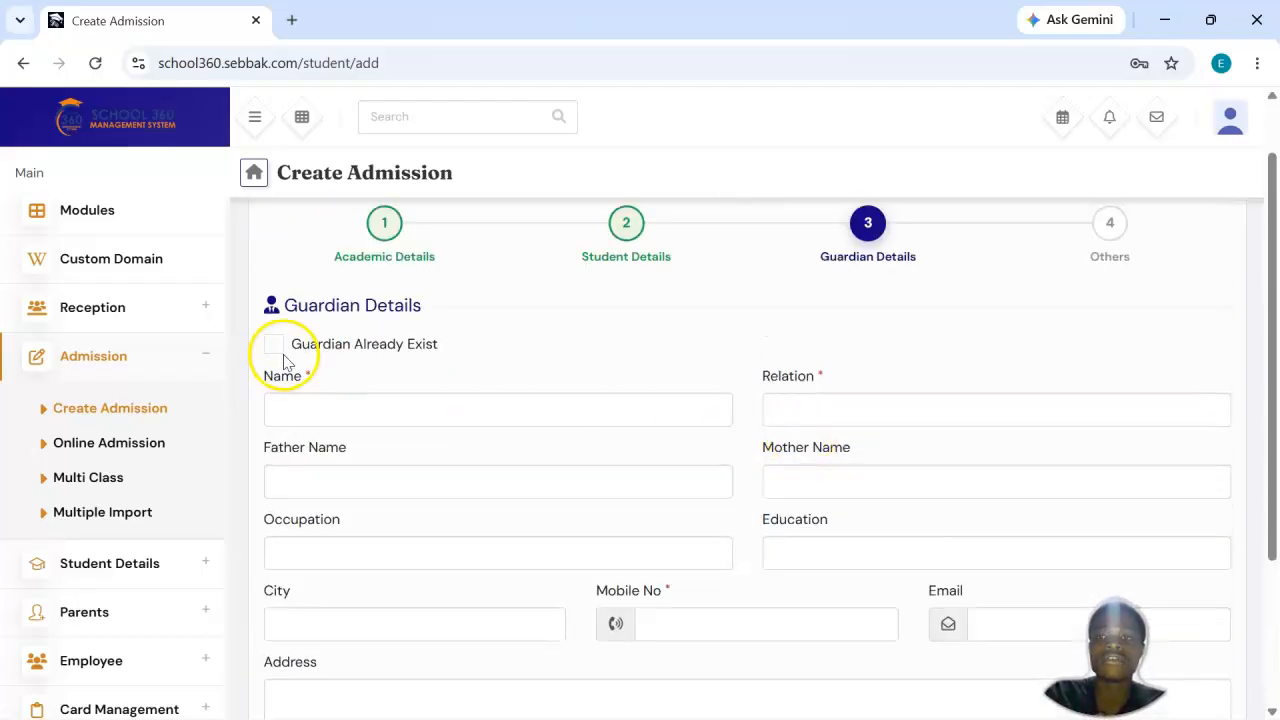
# Step: Enter the guardian's full name in the guardian details
pyautogui.click(492, 417)
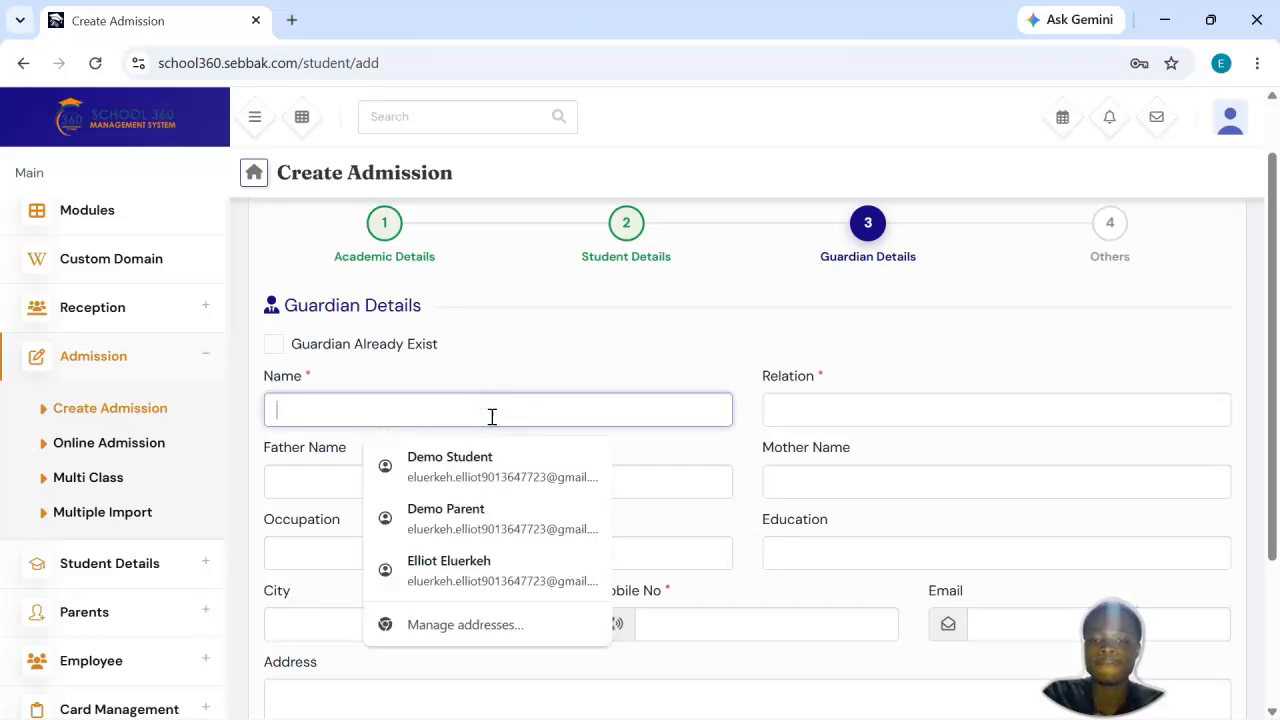
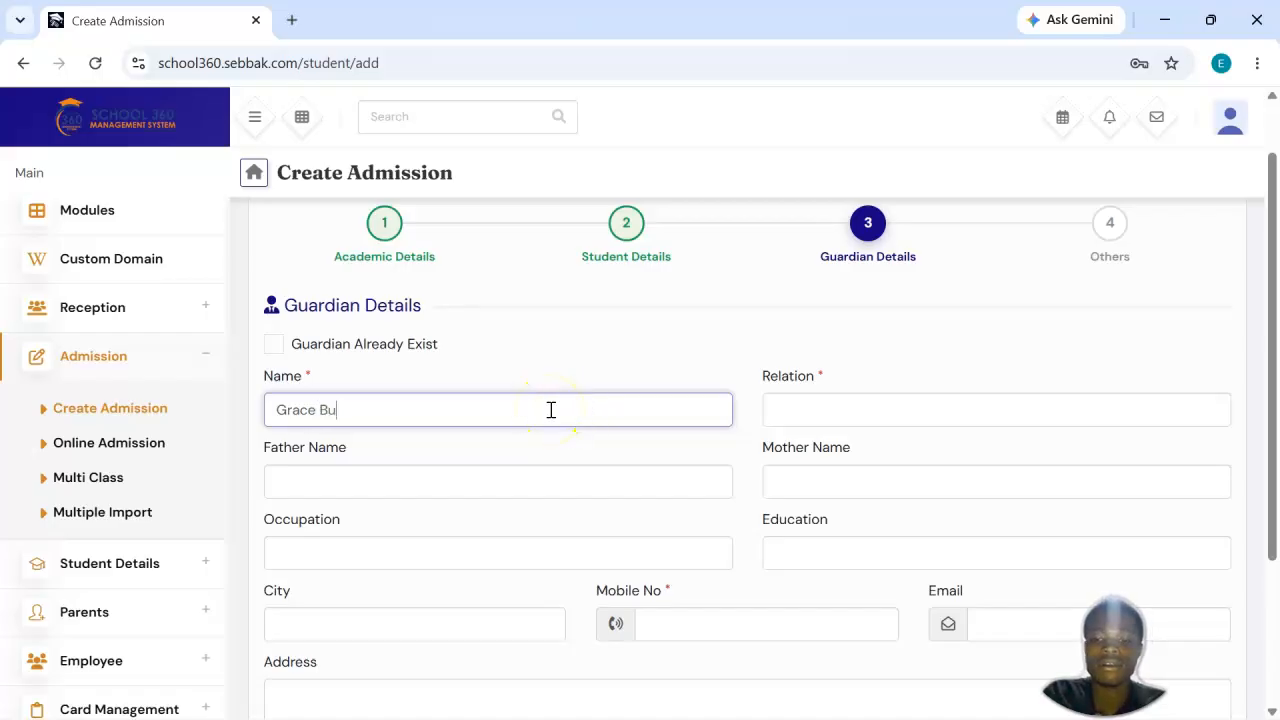
pyautogui.click(474, 471)
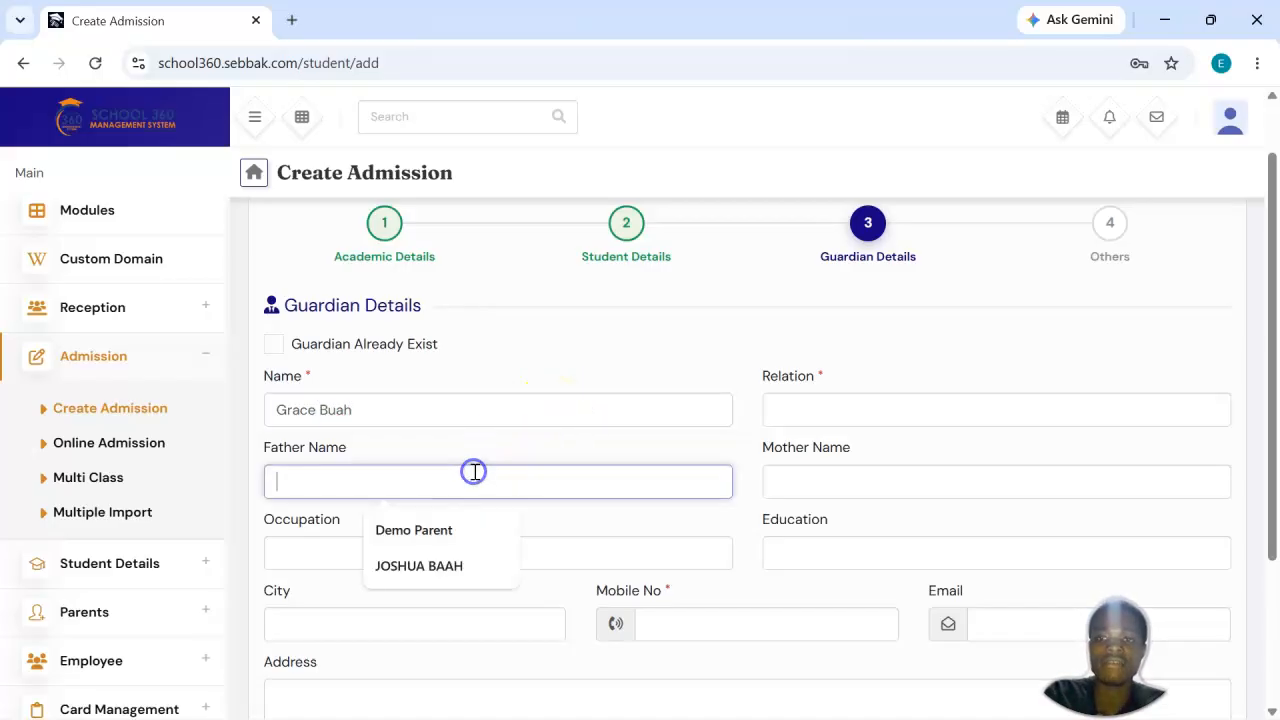
pyautogui.click(410, 426)
pyautogui.click(434, 495)
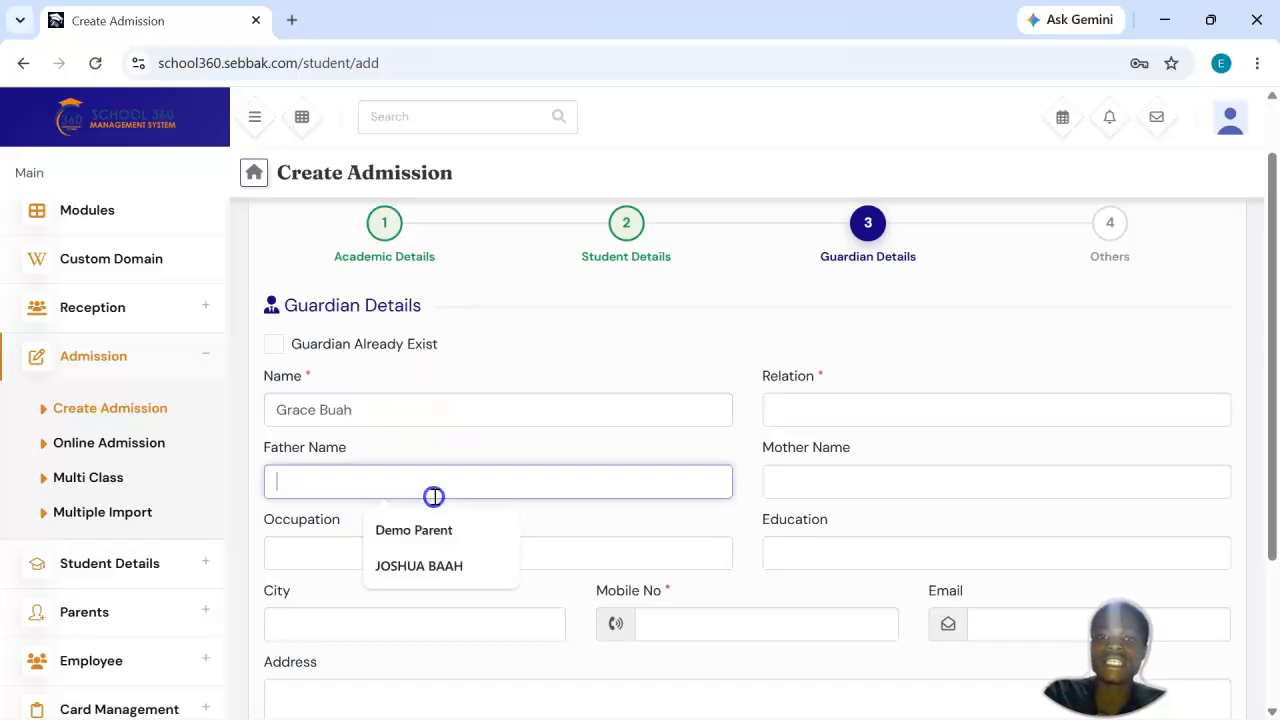
pyautogui.click(487, 407)
pyautogui.click(634, 502)
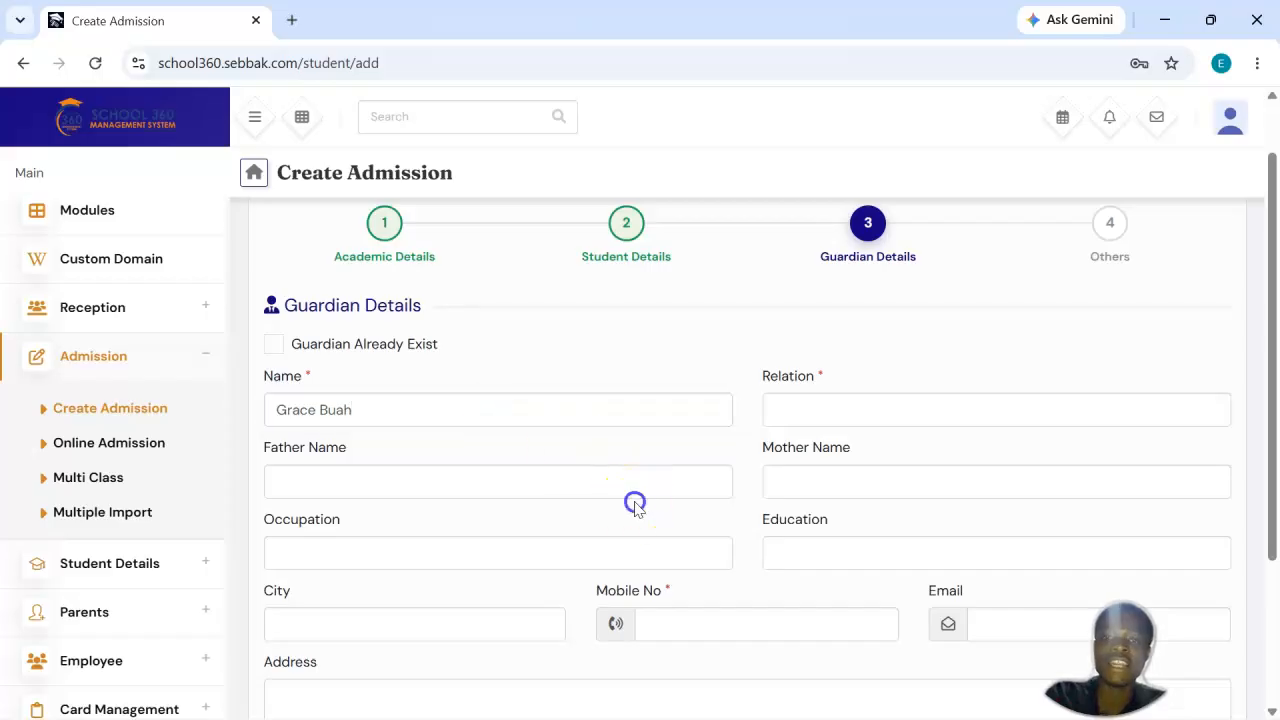
pyautogui.click(845, 495)
pyautogui.click(611, 480)
pyautogui.click(808, 443)
# Step: Set the guardian's relation to Father using the saved suggestion
pyautogui.click(859, 413)
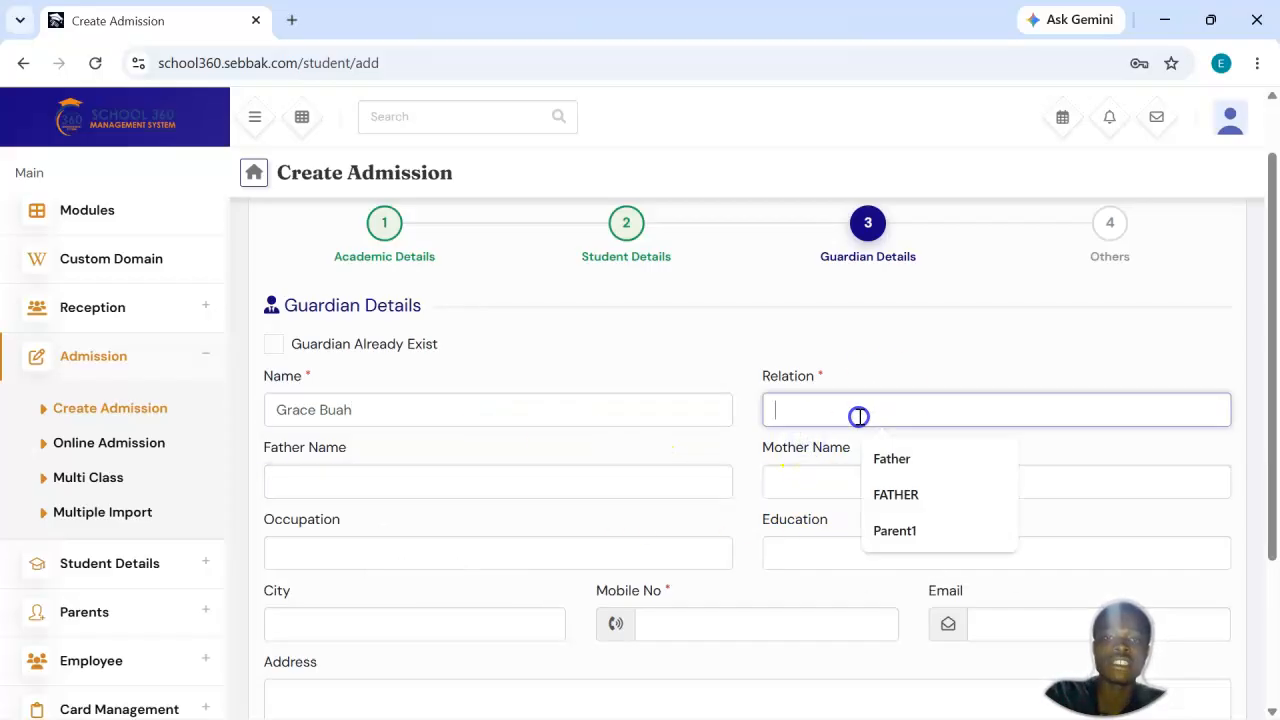
pyautogui.click(923, 457)
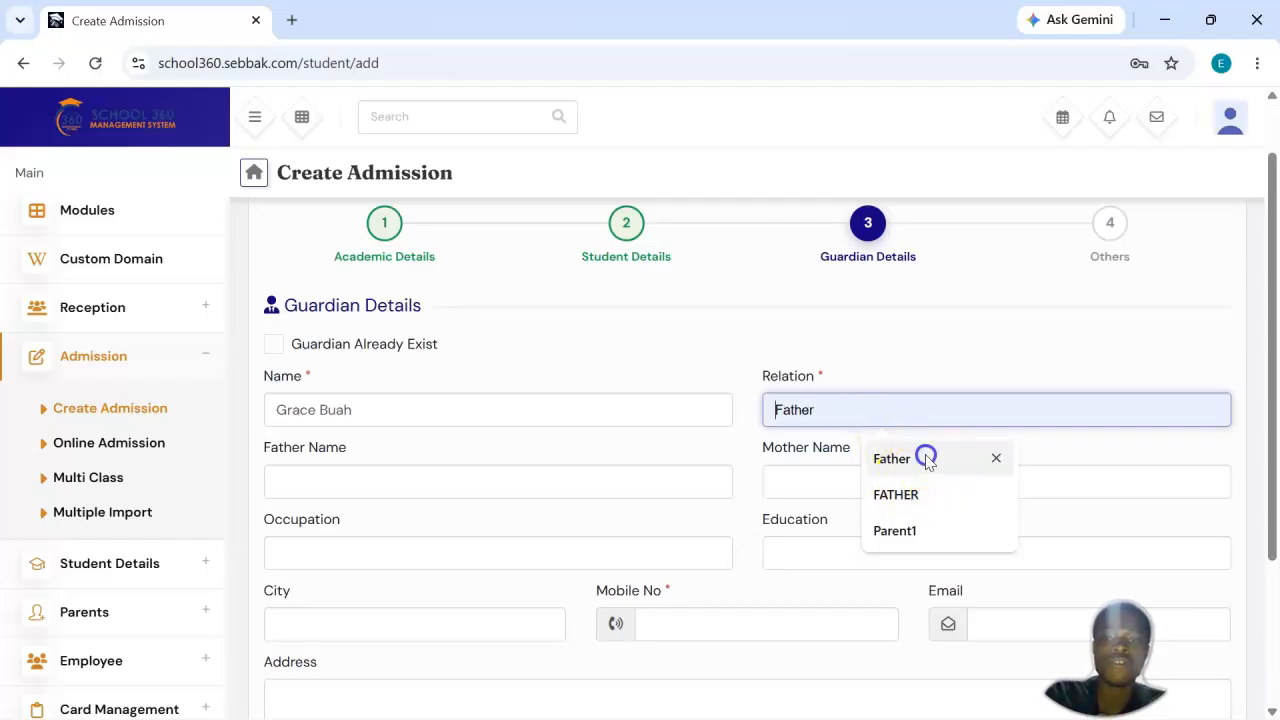
pyautogui.rightClick(631, 399)
pyautogui.click(902, 413)
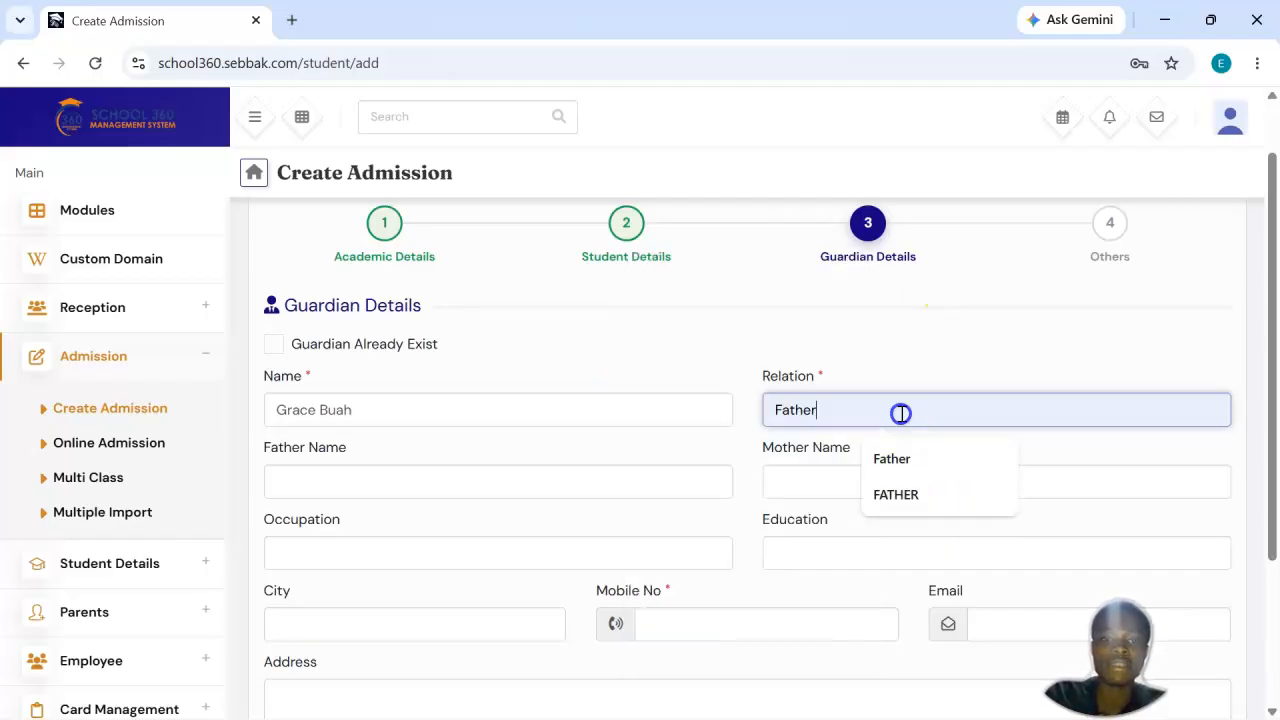
# Step: Fill in the guardian's mobile number from the saved contact suggestion, which also completes the city, email and address
pyautogui.scroll(-2, 902, 413)
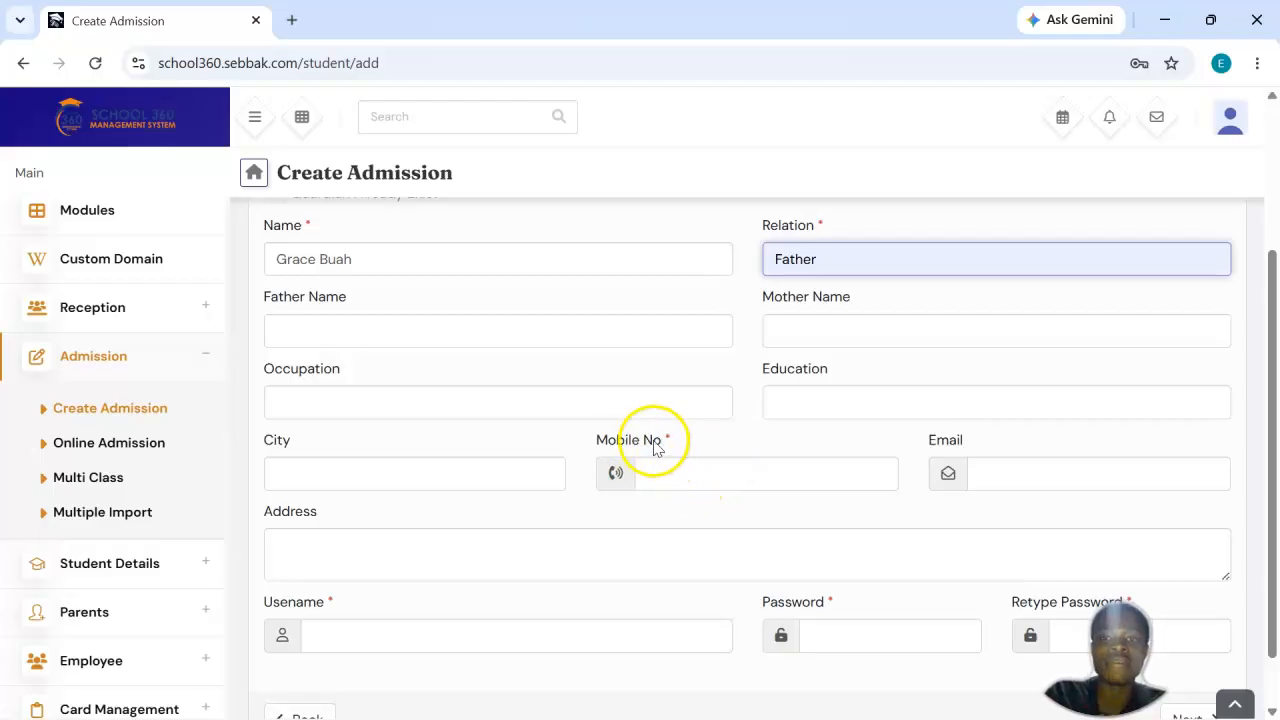
pyautogui.moveTo(680, 439); pyautogui.dragTo(664, 439)
pyautogui.click(710, 487)
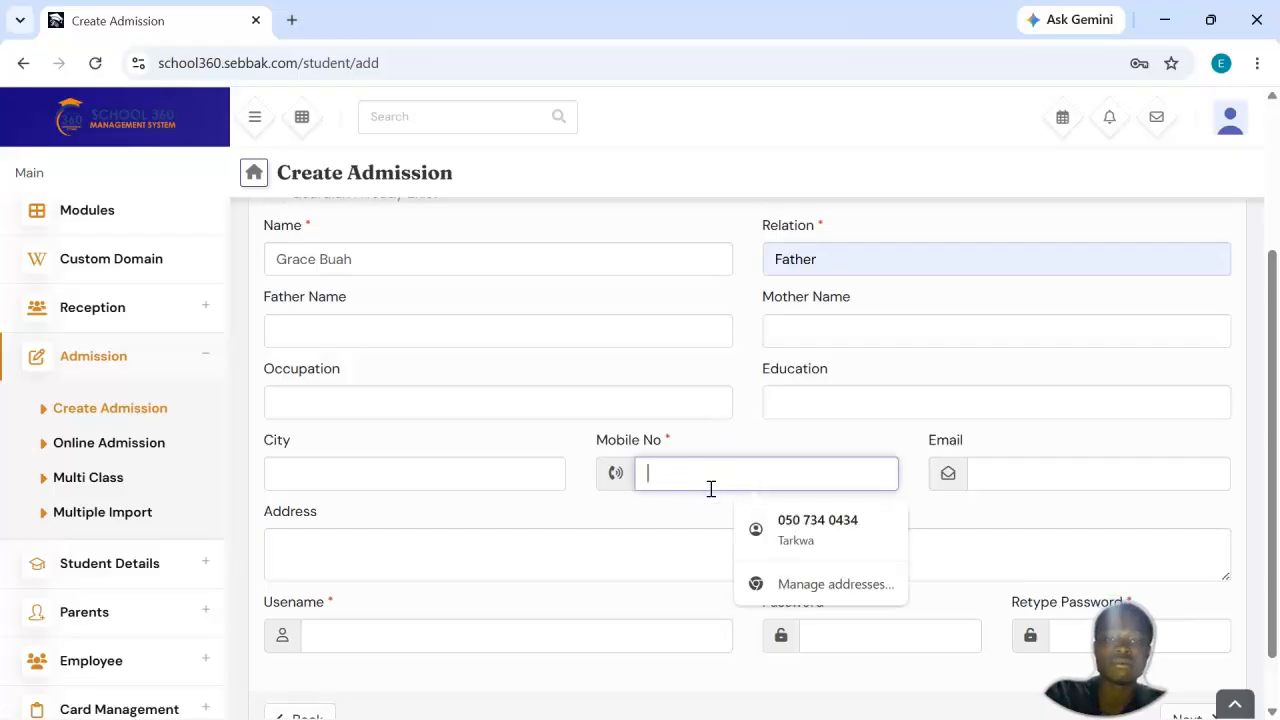
pyautogui.click(825, 522)
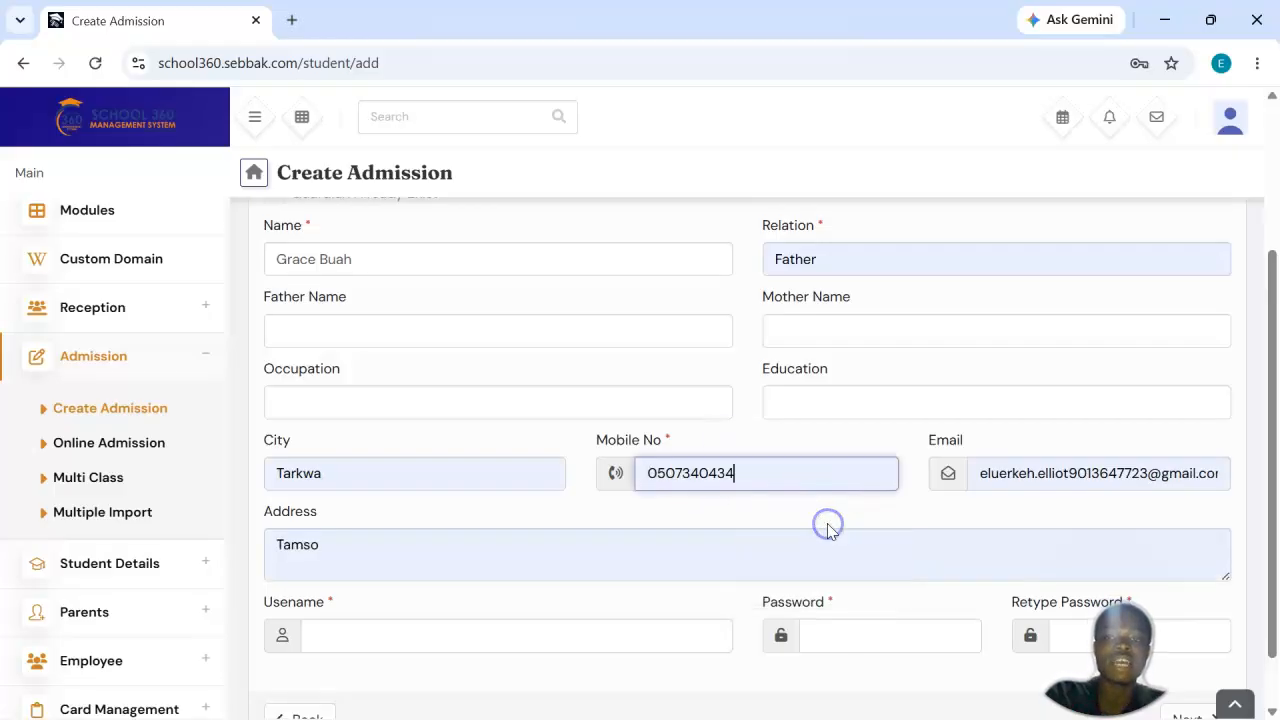
# Step: Edit the autofilled guardian email, replacing its user part with the correct one before the gmail.com domain
pyautogui.click(1032, 478)
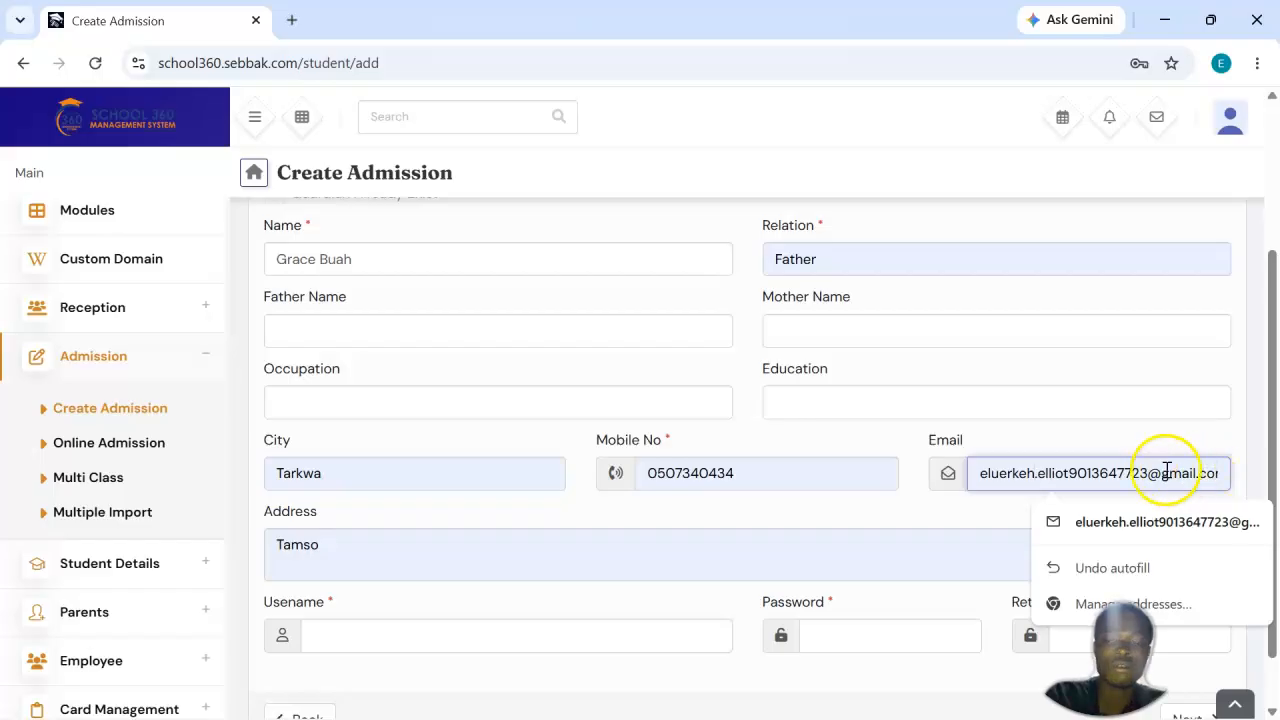
pyautogui.moveTo(1153, 473); pyautogui.dragTo(1036, 475)
pyautogui.press('BackSpace')
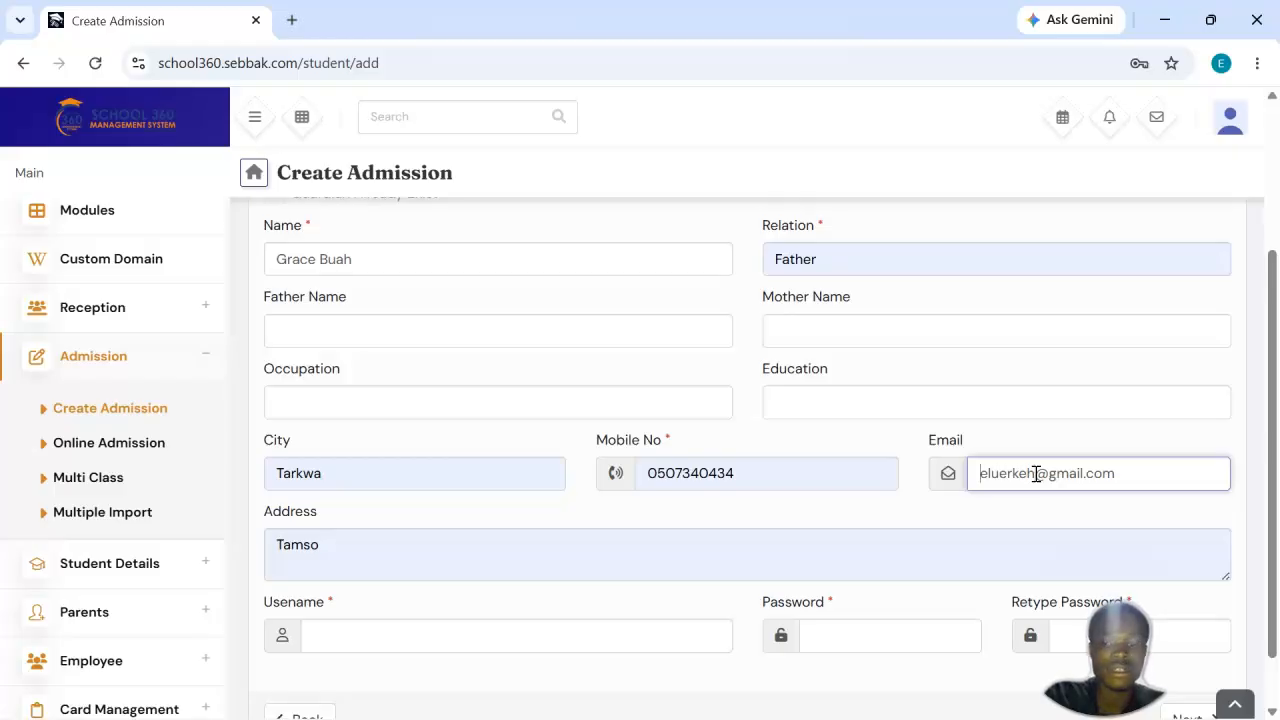
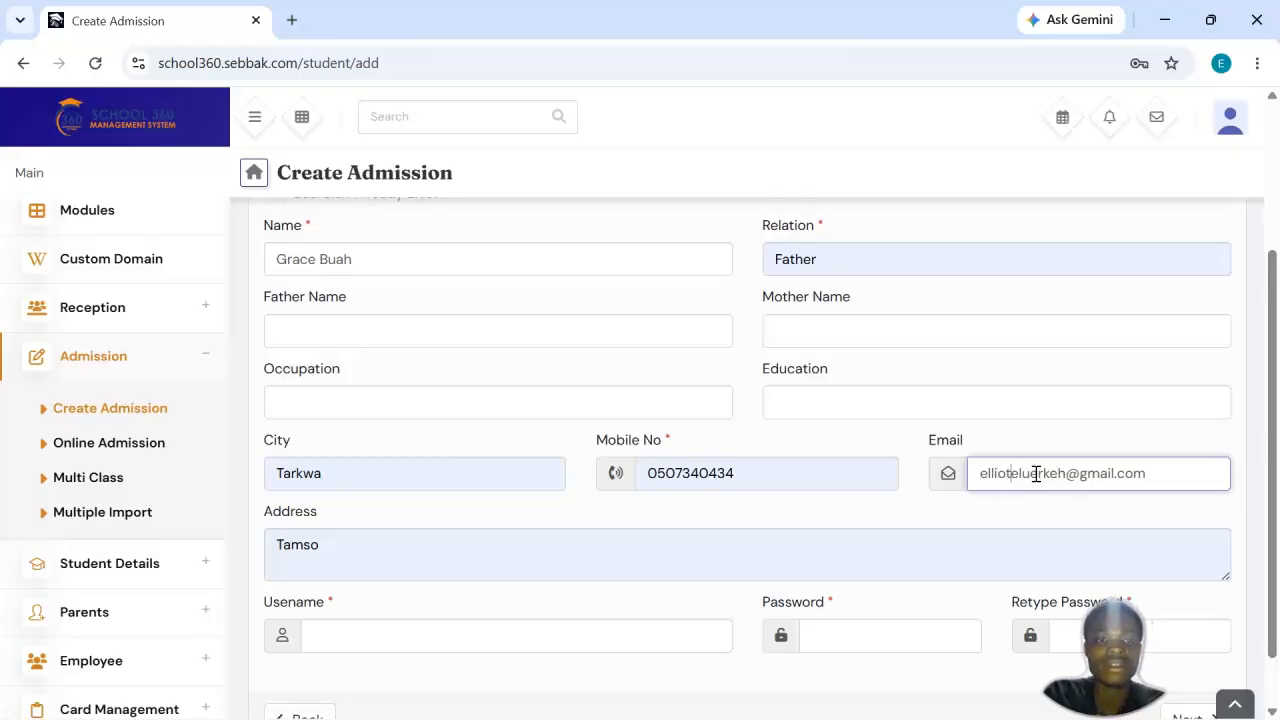
# Step: Clear the autofilled address and city from the guardian details
pyautogui.scroll(-1, 583, 529)
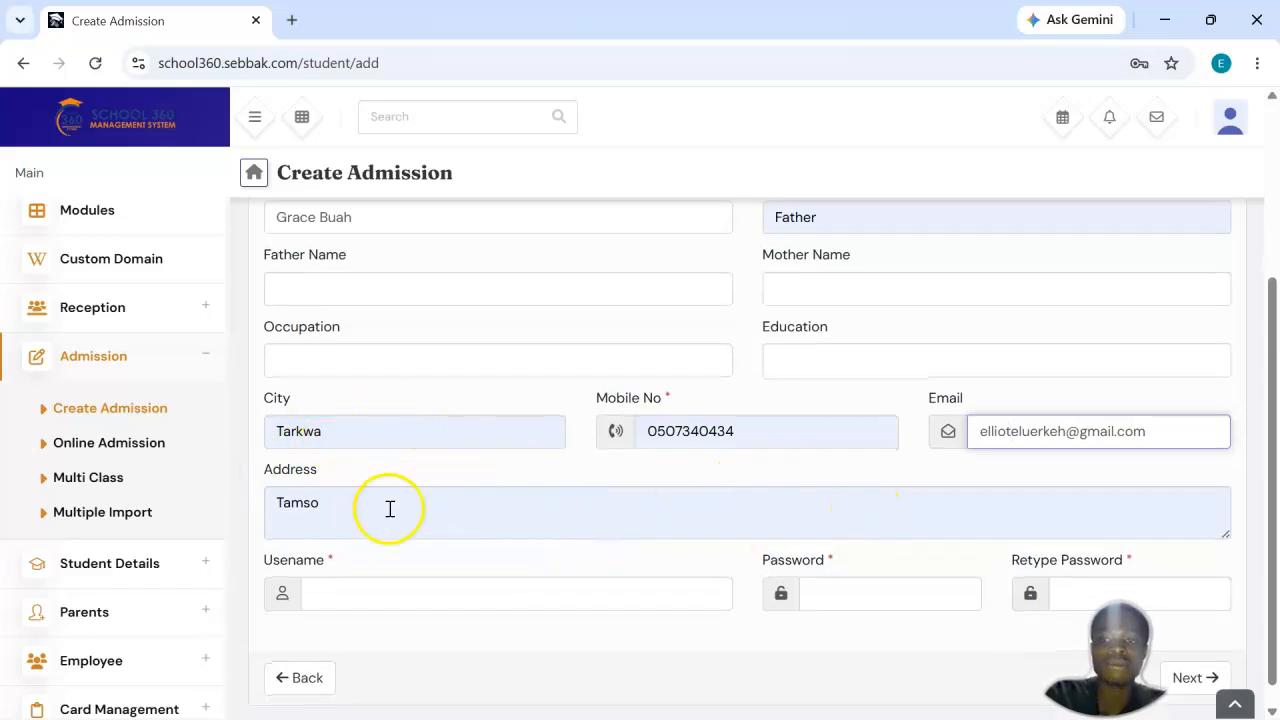
pyautogui.click(330, 513)
pyautogui.hotkey('ctrl', 'a')
pyautogui.press('BackSpace')
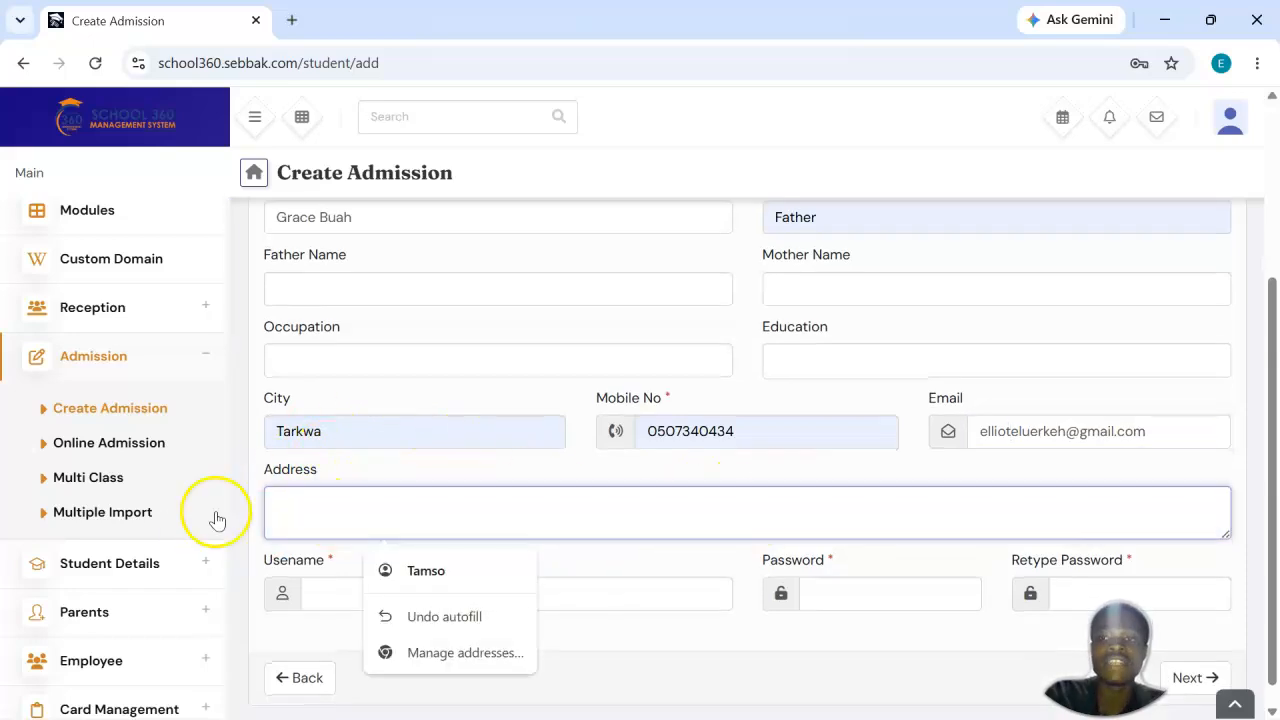
pyautogui.moveTo(383, 425); pyautogui.dragTo(266, 428)
pyautogui.press('BackSpace')
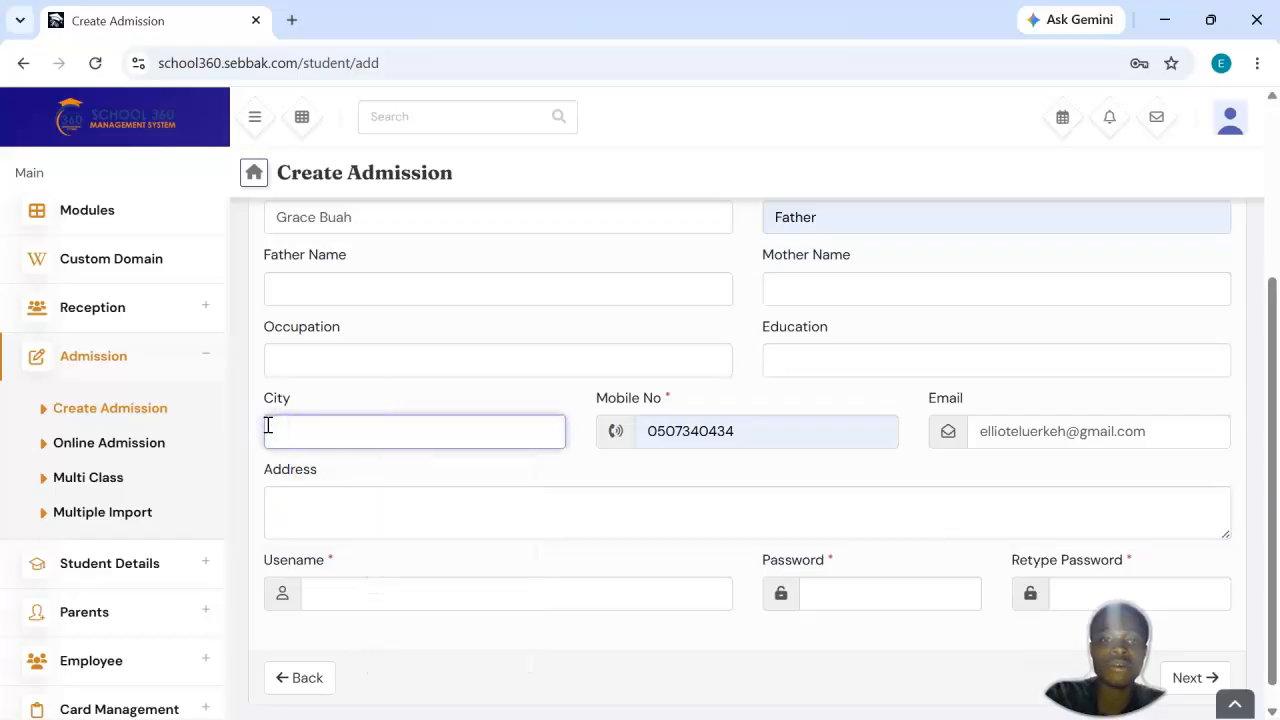
# Step: Enter the guardian's login username in the required username field
pyautogui.scroll(-1, 525, 385)
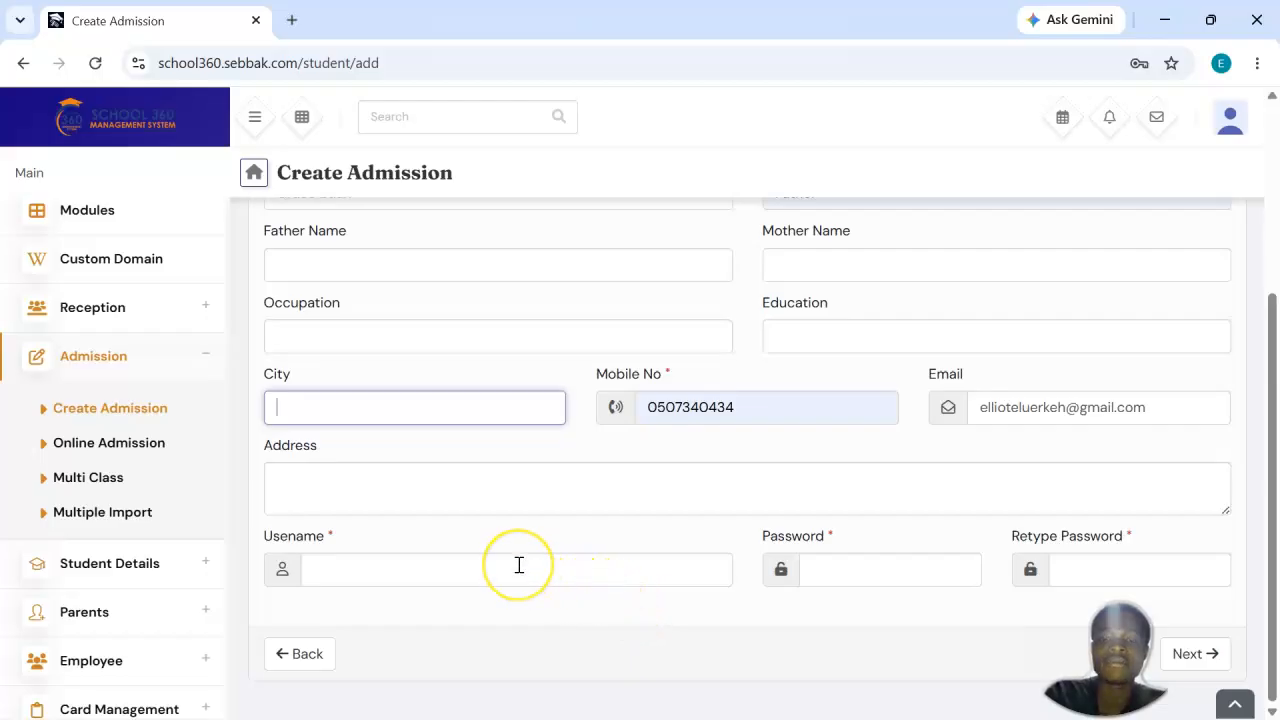
pyautogui.click(519, 565)
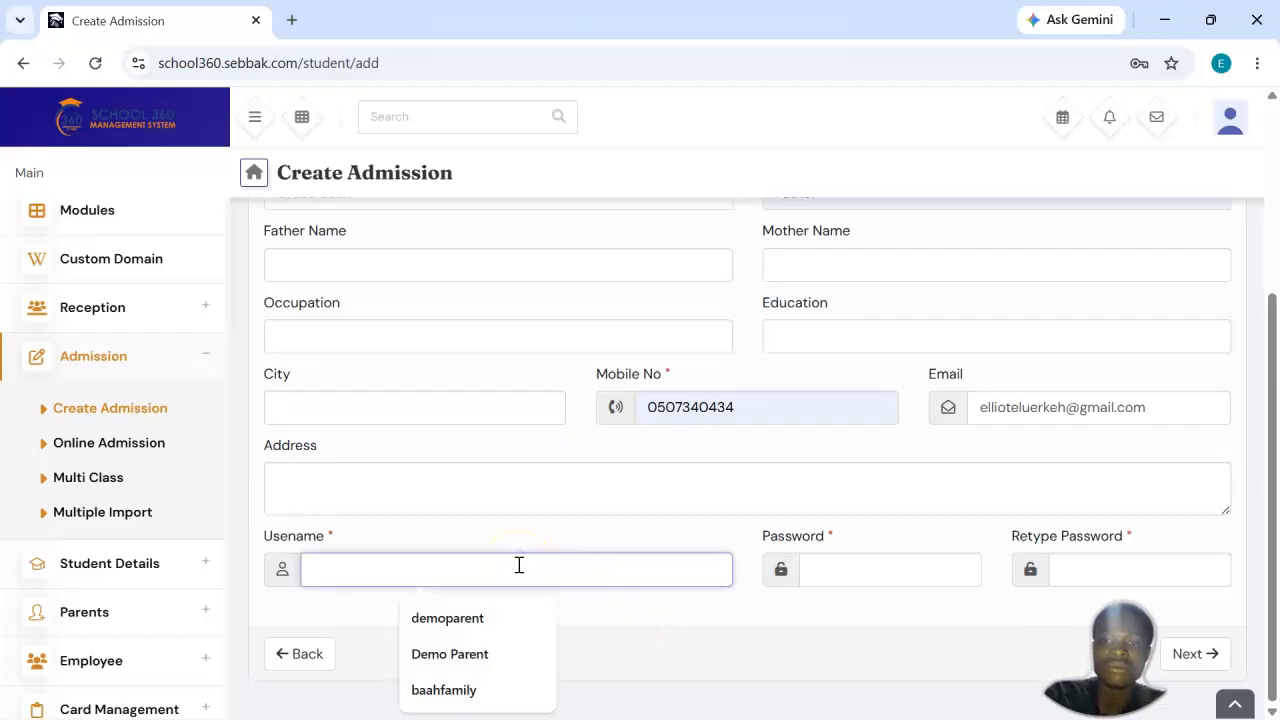
pyautogui.scroll(2, 519, 565)
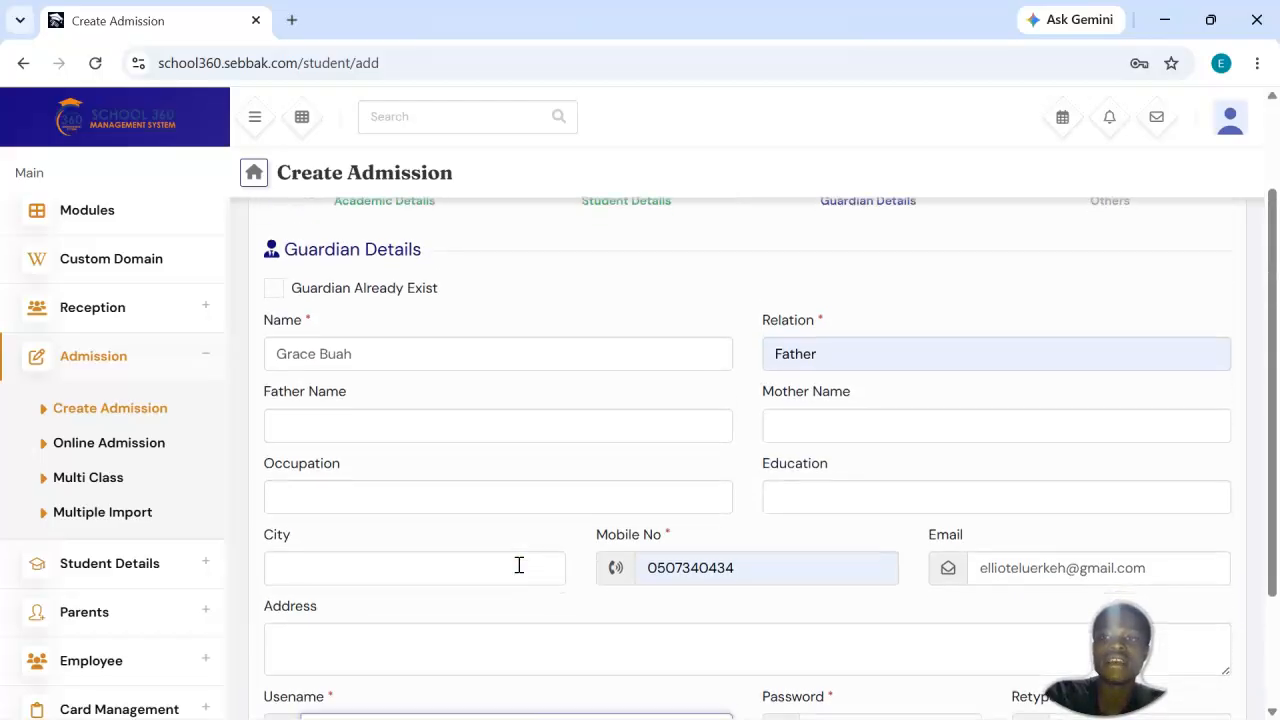
pyautogui.scroll(-2, 519, 565)
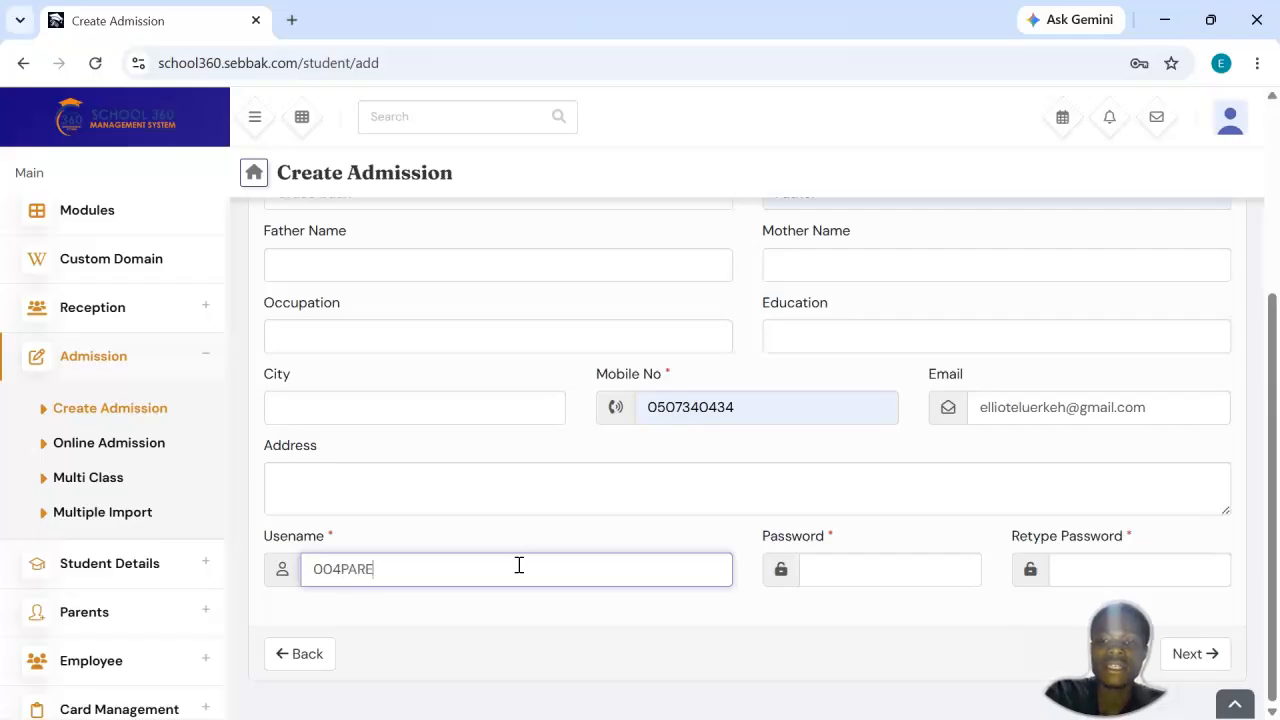
# Step: Enter the guardian's login password and repeat it in the retype password field
pyautogui.click(804, 568)
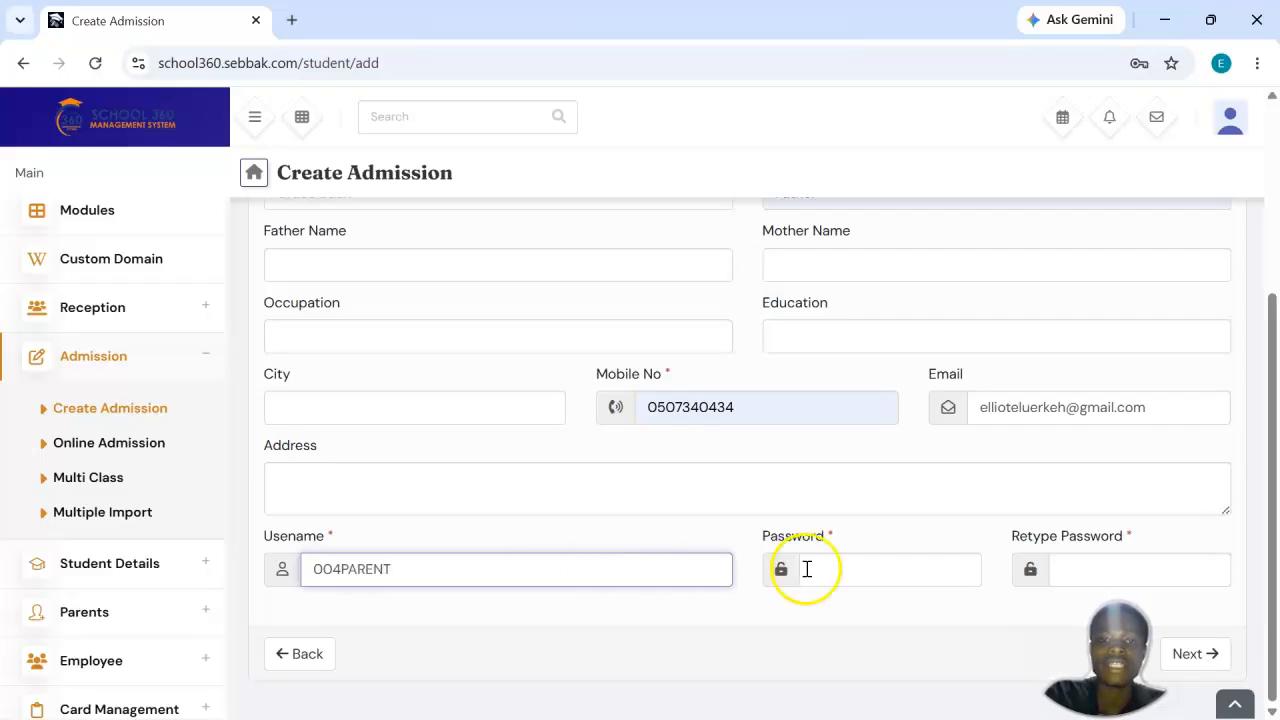
pyautogui.write('12')
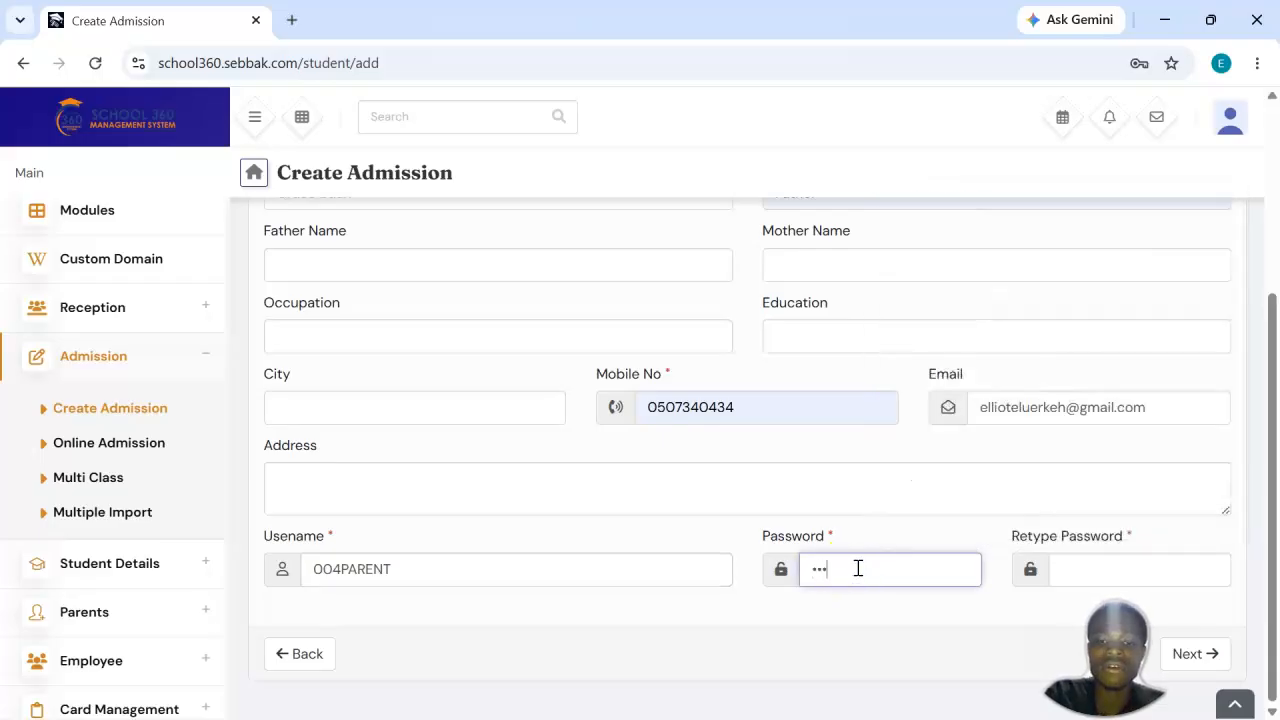
pyautogui.click(974, 573)
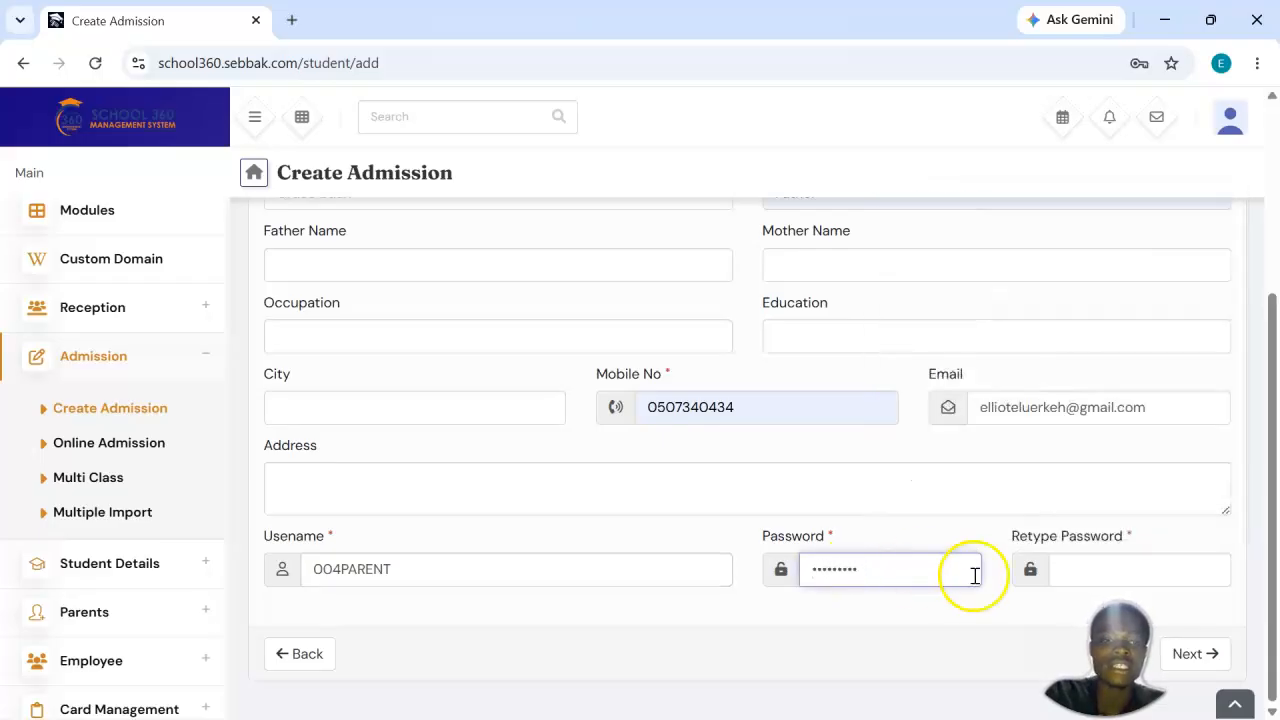
pyautogui.click(1229, 569)
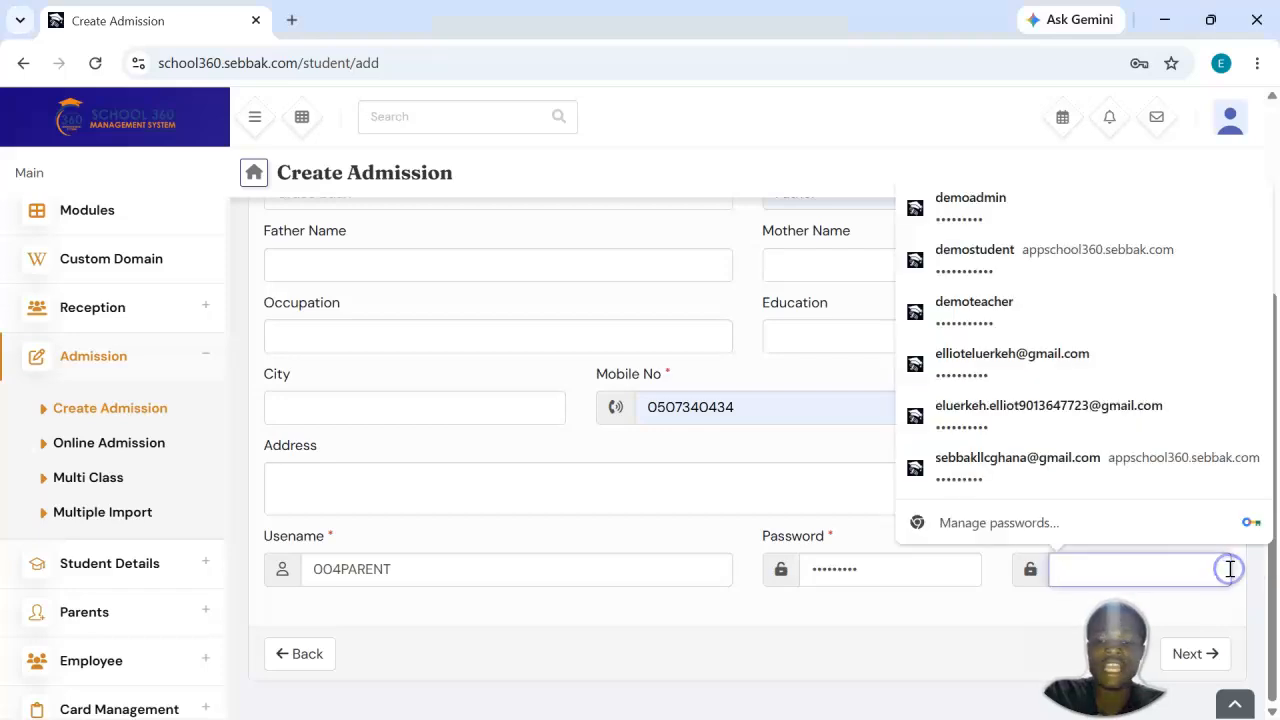
pyautogui.write('123')
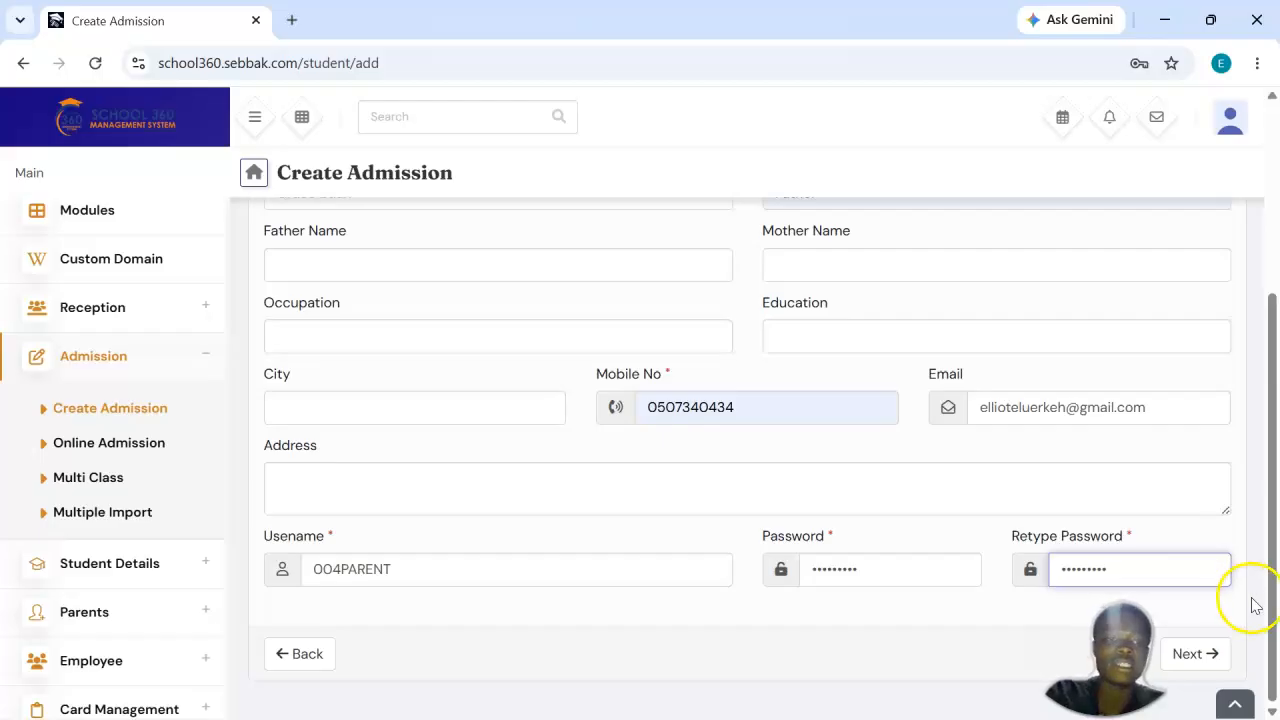
# Step: Continue to the Others stage and save the admission, leaving the transport, hostel and previous school details blank
pyautogui.click(1210, 653)
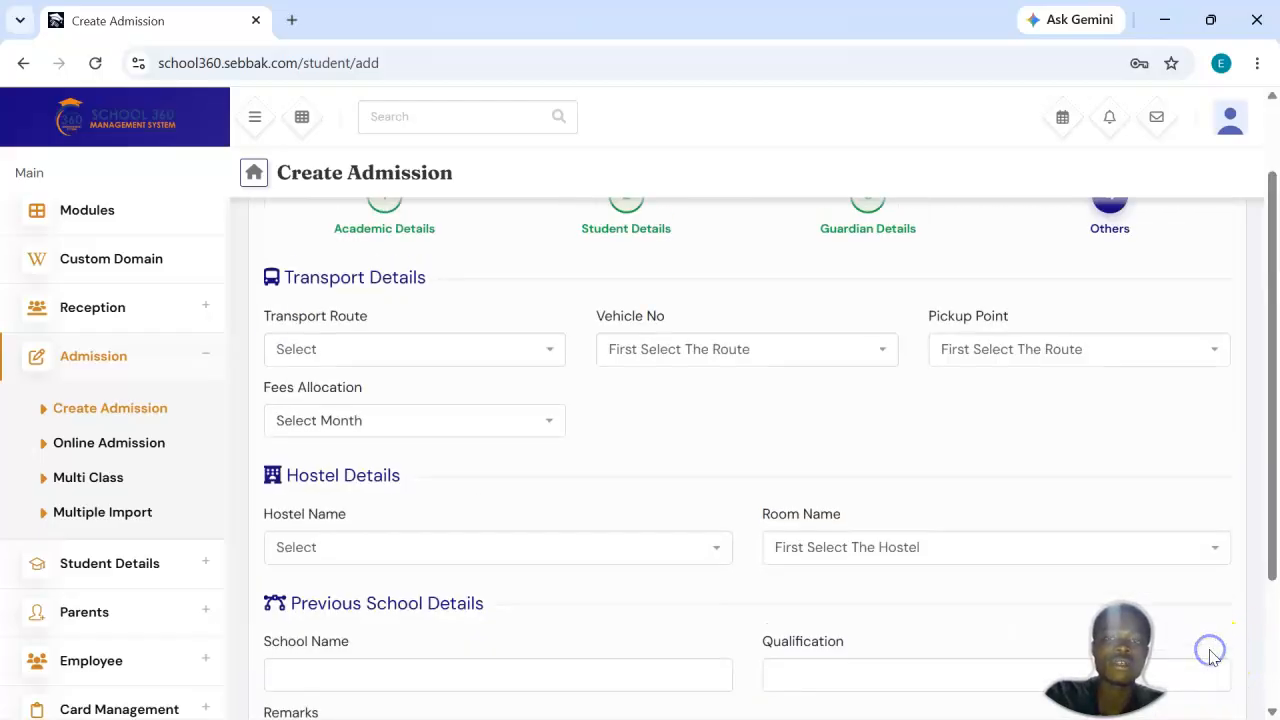
pyautogui.scroll(-2, 914, 471)
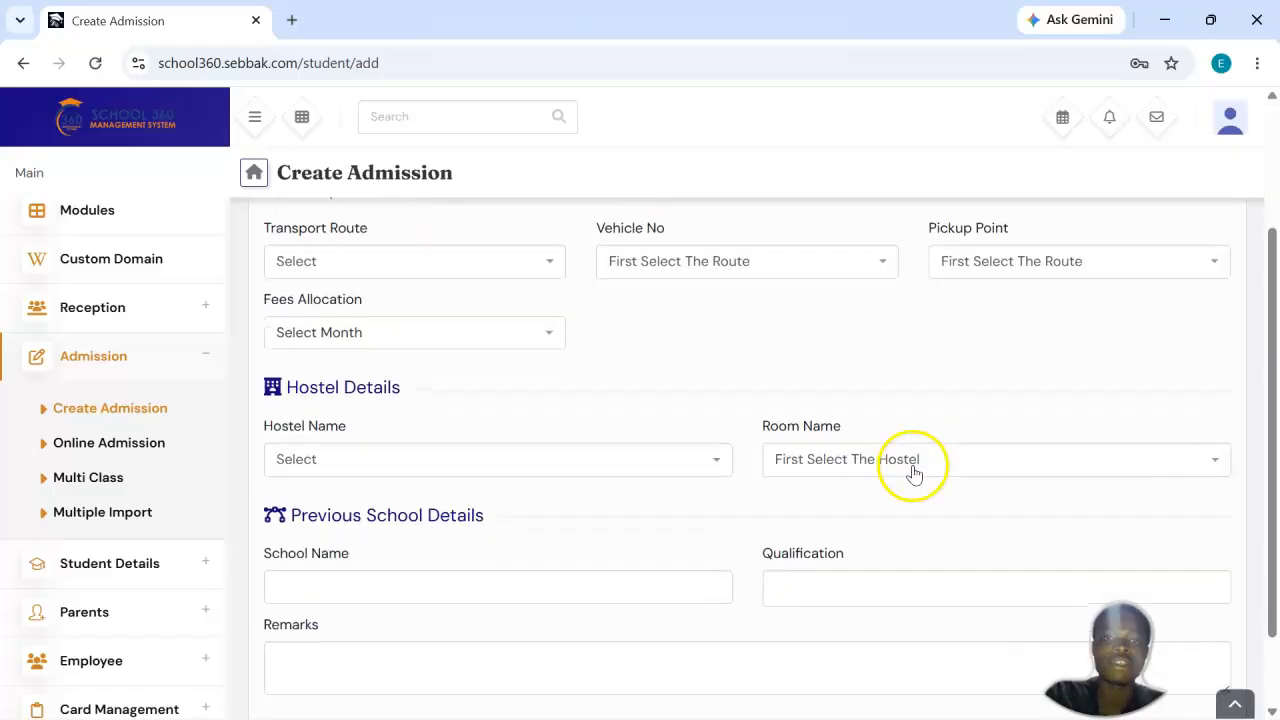
pyautogui.scroll(2, 913, 472)
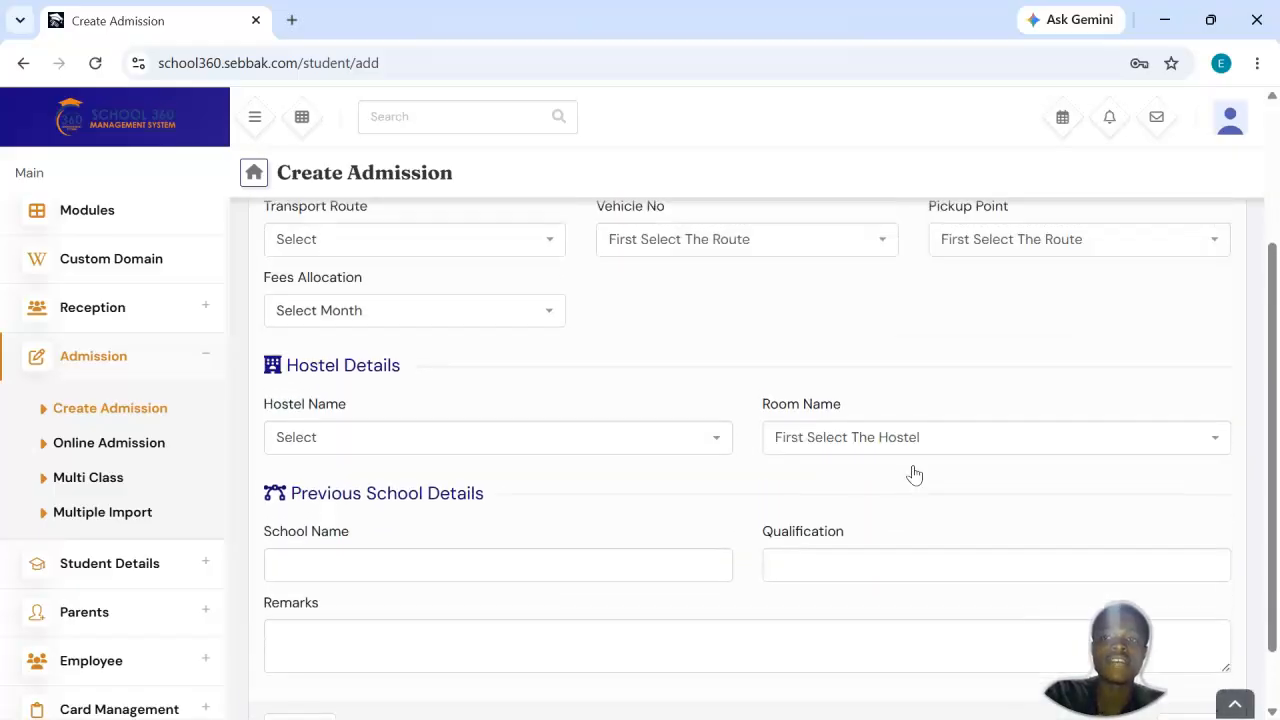
pyautogui.scroll(1, 913, 472)
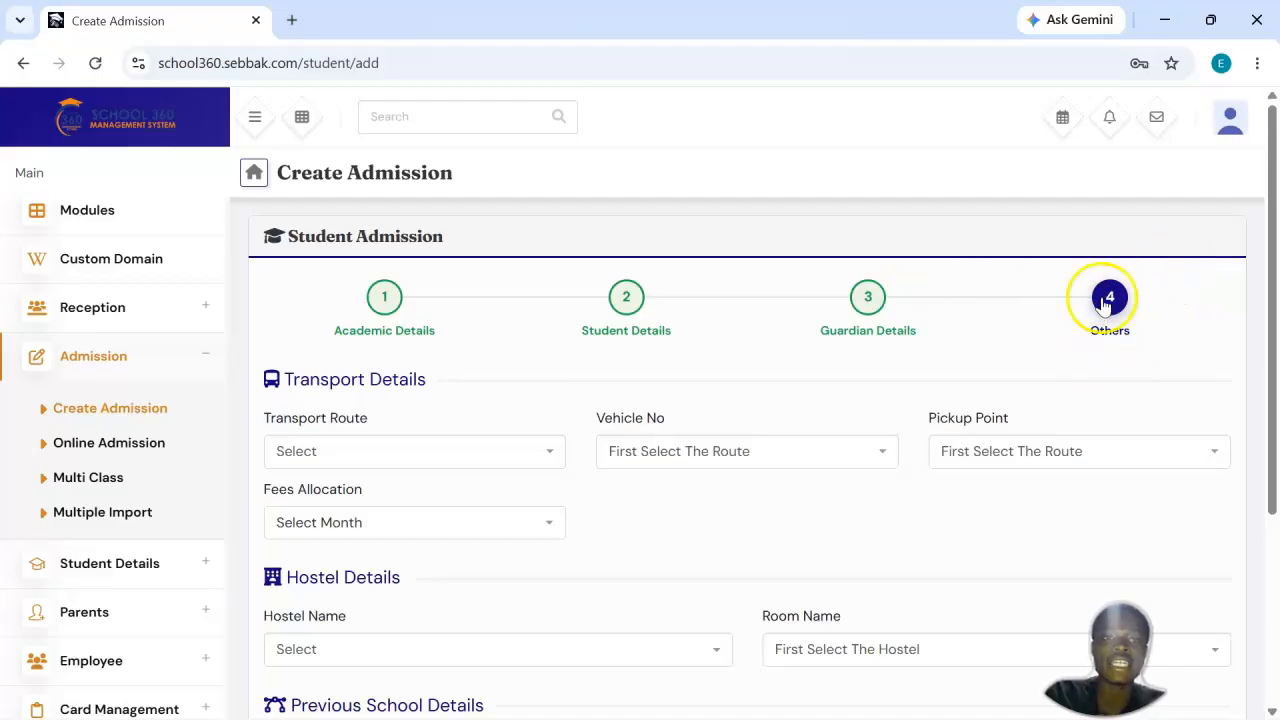
pyautogui.scroll(-2, 765, 510)
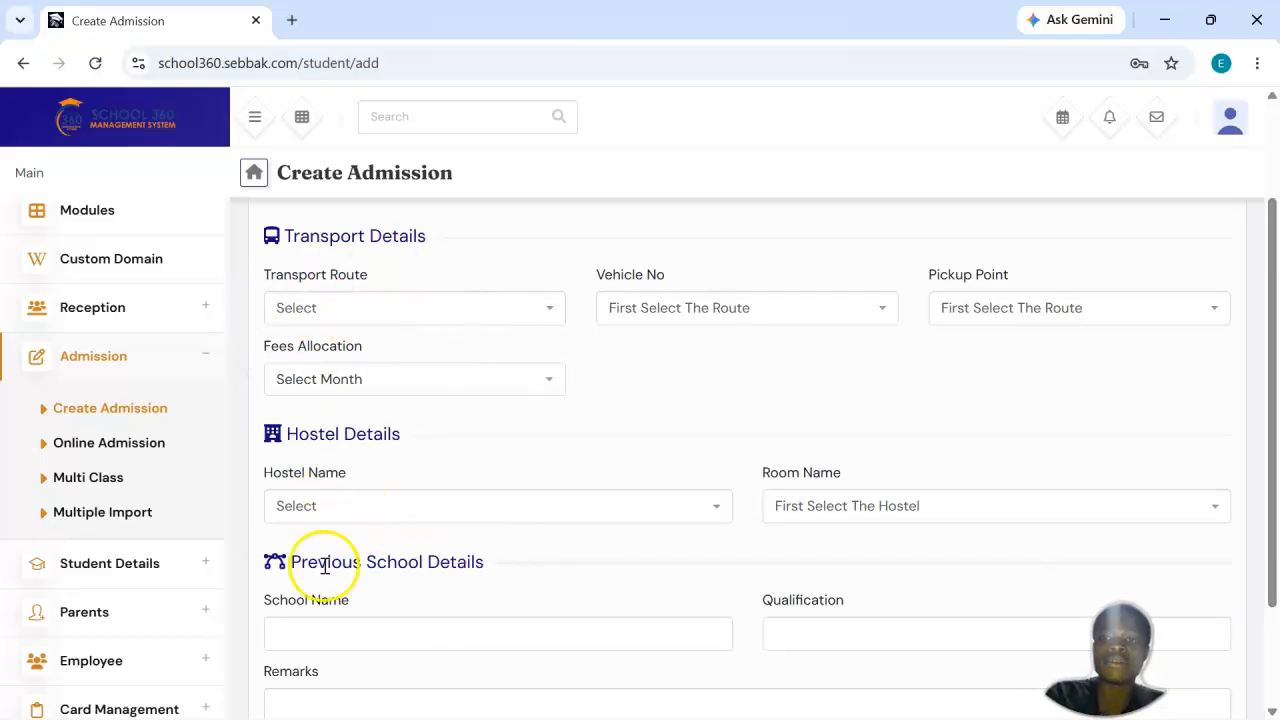
pyautogui.scroll(-2, 324, 565)
pyautogui.scroll(1, 324, 565)
pyautogui.scroll(-1, 324, 568)
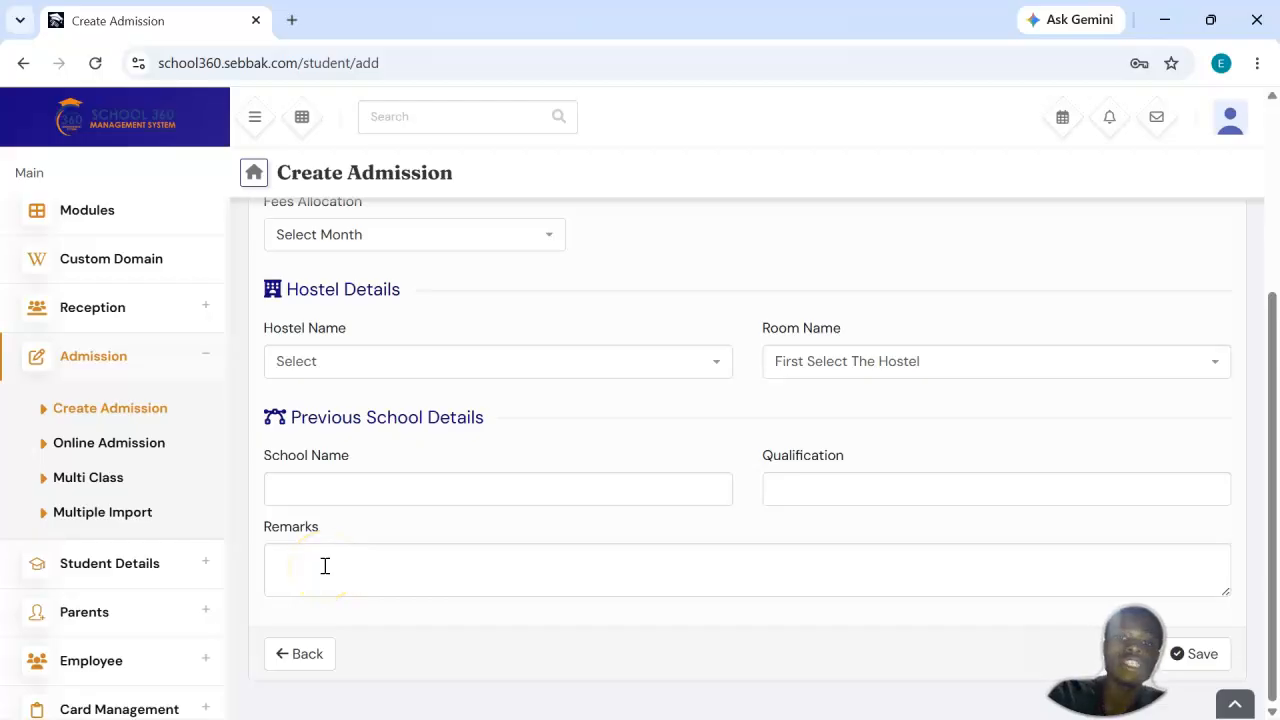
pyautogui.click(1210, 655)
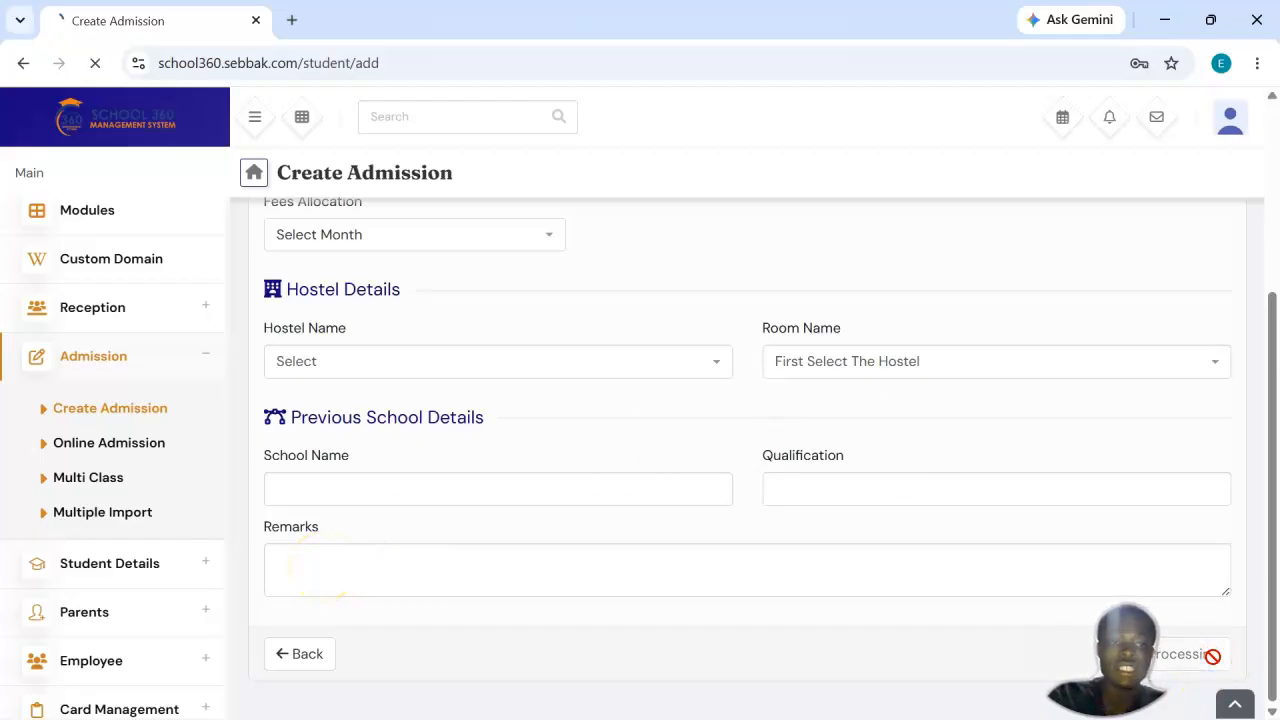